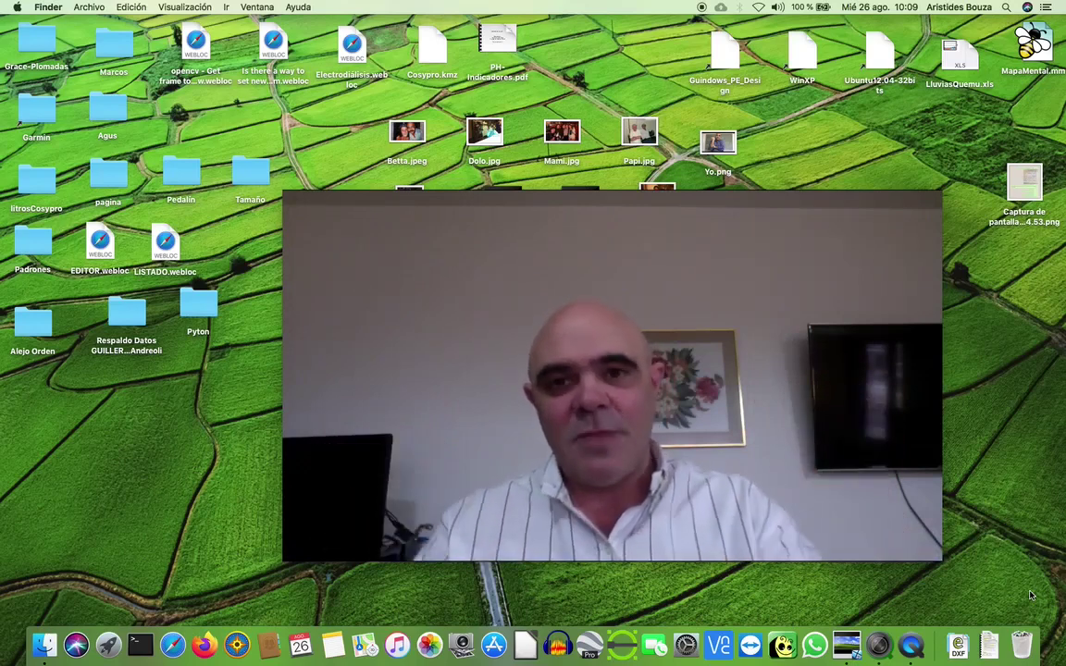
Shrink the camera preview window so that it covers only a small area of the desktop
{"action": "left_click", "coordinate": [463, 440]}
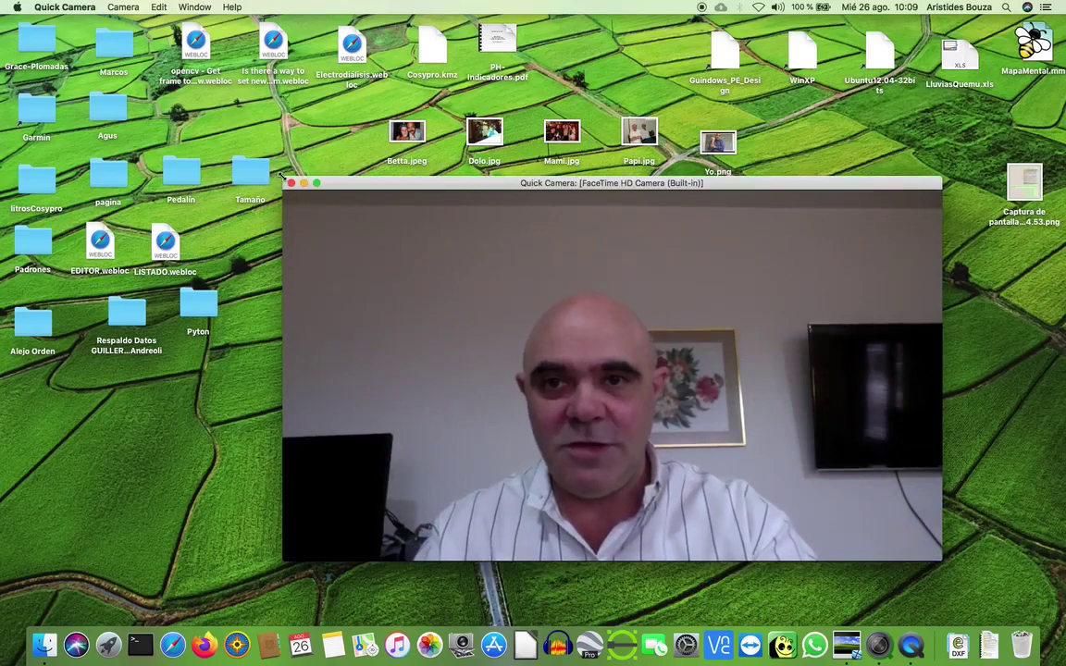
{"action": "left_click_drag", "start_coordinate": [280, 176], "coordinate": [363, 251]}
{"action": "left_click_drag", "start_coordinate": [484, 301], "coordinate": [695, 410]}
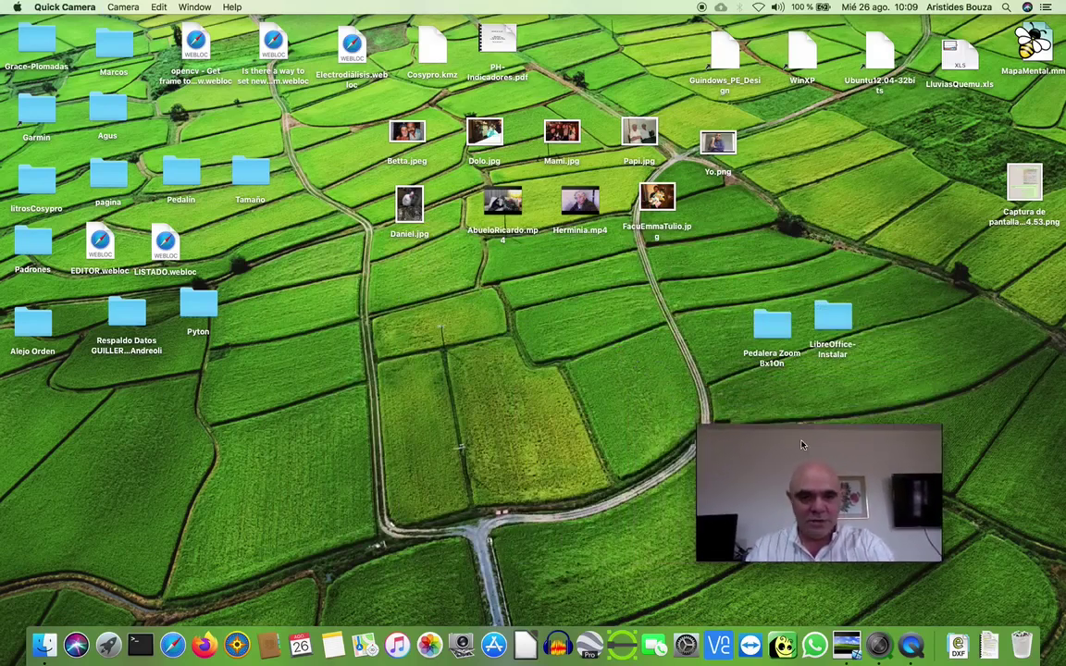
Move the camera preview clear of its Dock menu and examine the app's desktop assignment options
{"action": "right_click", "coordinate": [882, 646]}
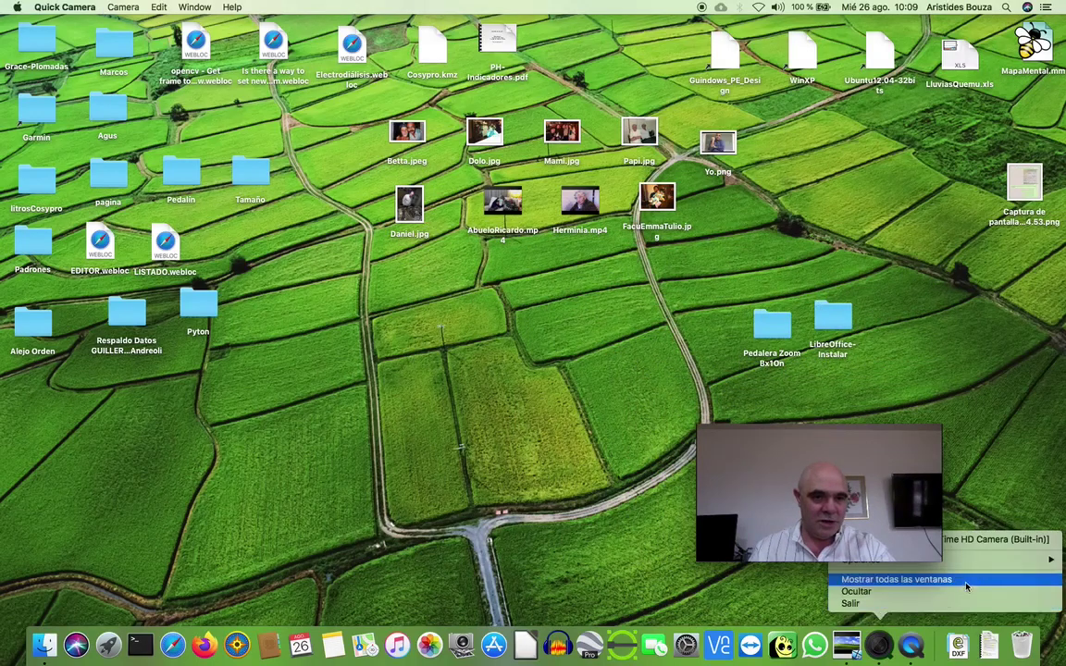
{"action": "left_click_drag", "start_coordinate": [889, 449], "coordinate": [888, 387]}
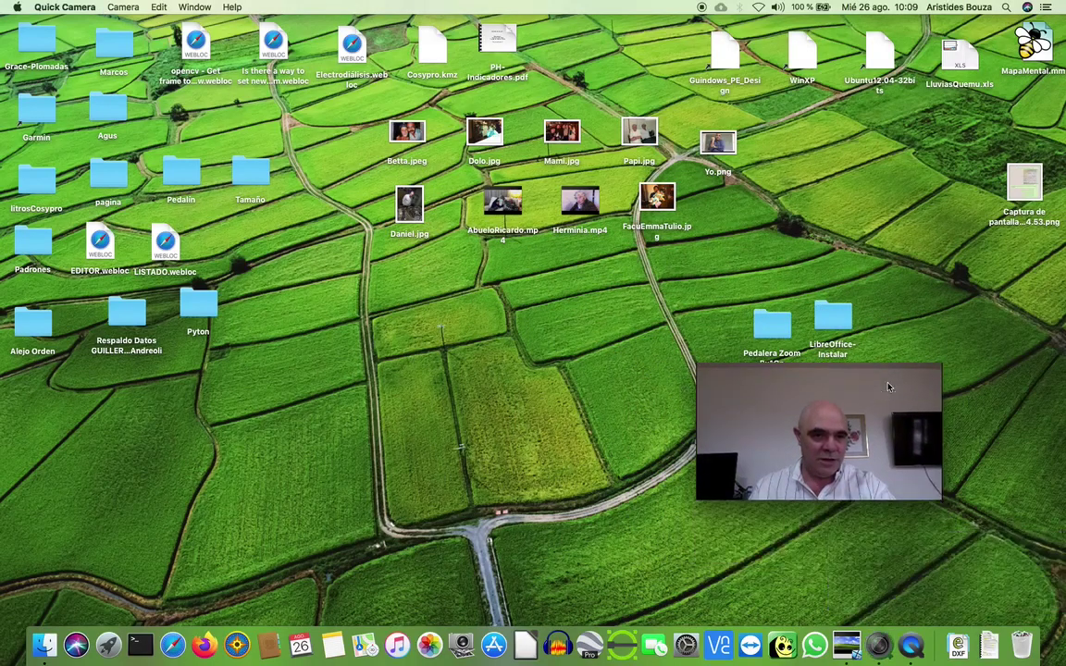
{"action": "right_click", "coordinate": [877, 646]}
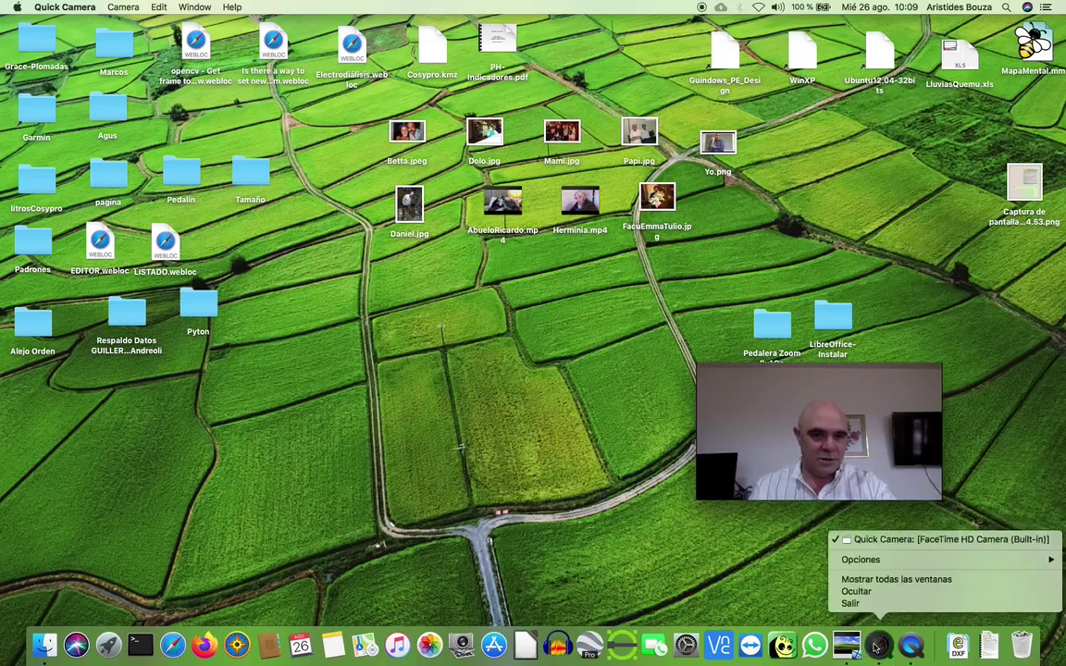
{"action": "mouse_move", "coordinate": [910, 559]}
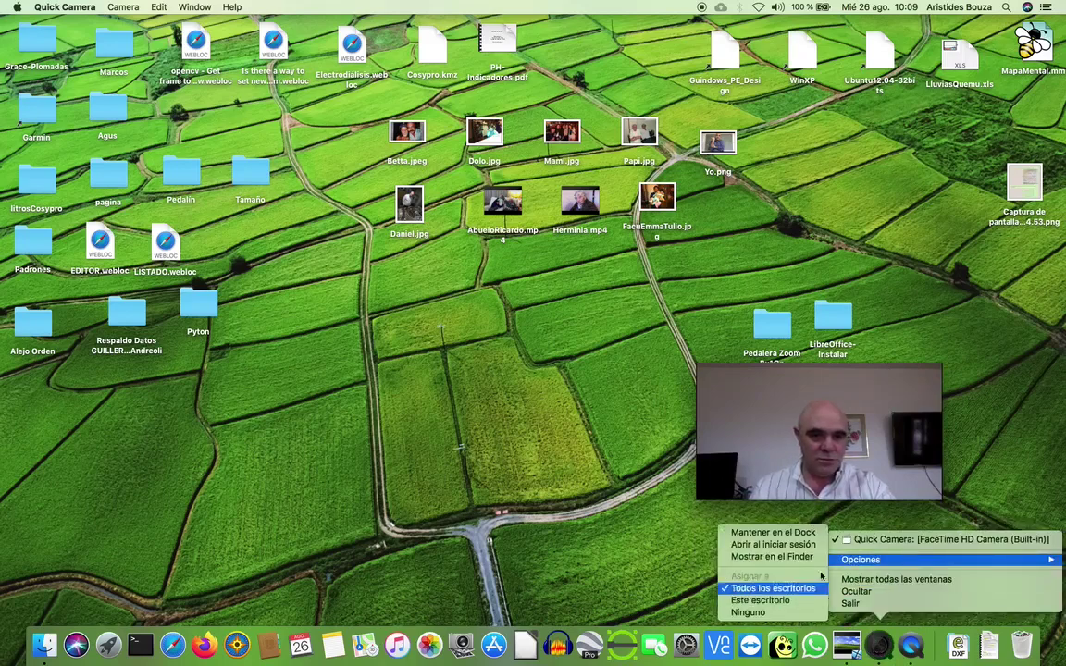
{"action": "left_click", "coordinate": [1057, 412]}
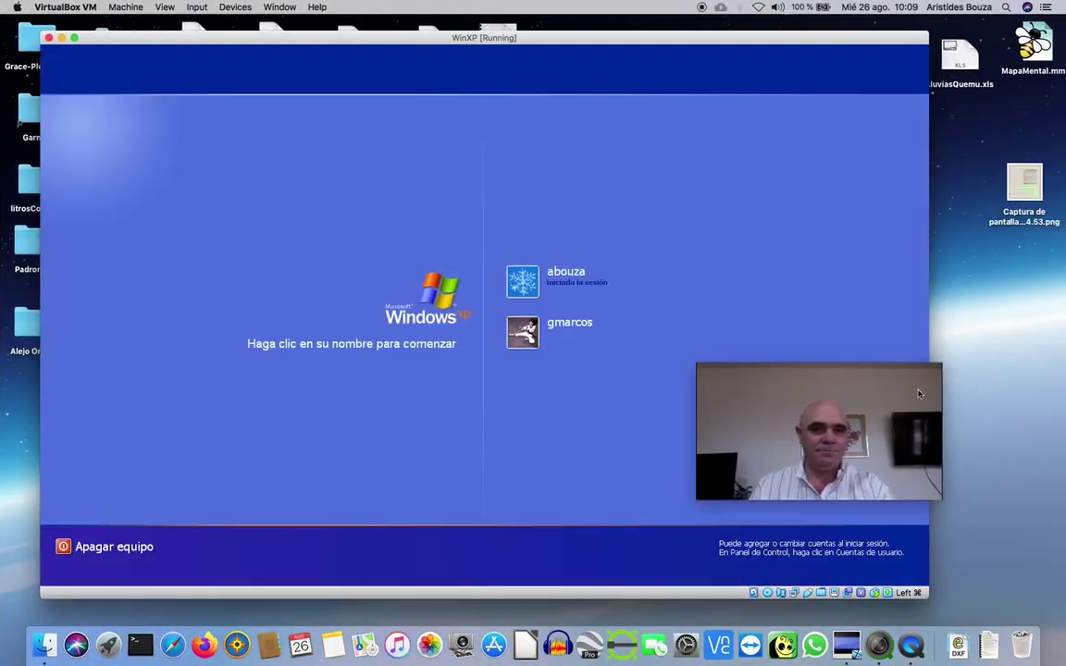
Move the camera preview away from the user list and log in to the already active Windows XP account
{"action": "left_click_drag", "start_coordinate": [919, 395], "coordinate": [1021, 489]}
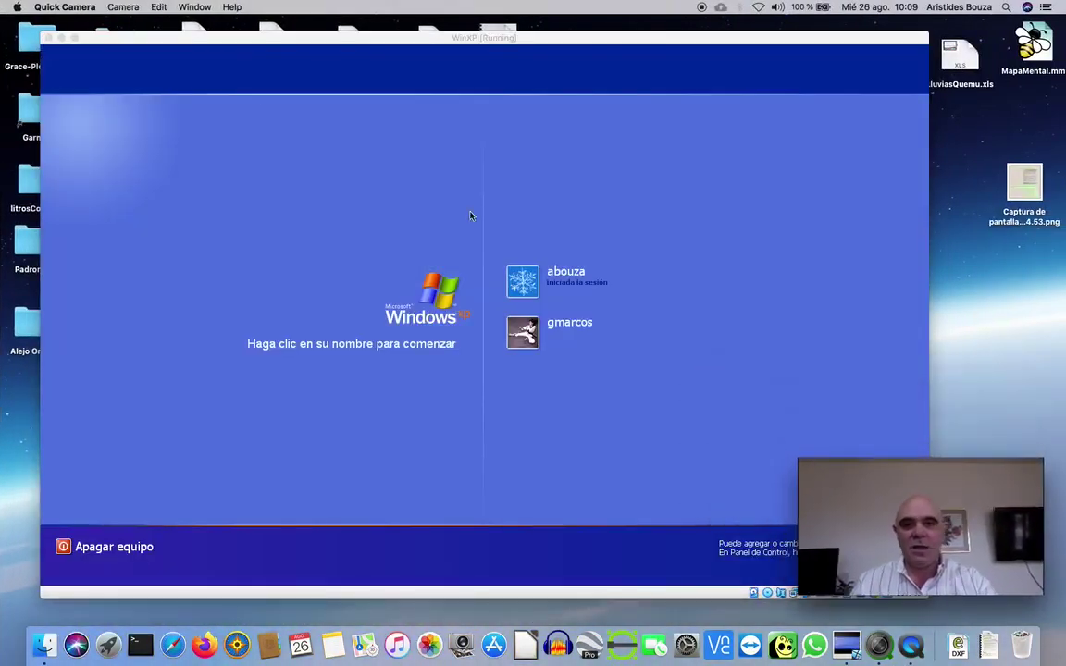
{"action": "left_click", "coordinate": [533, 292]}
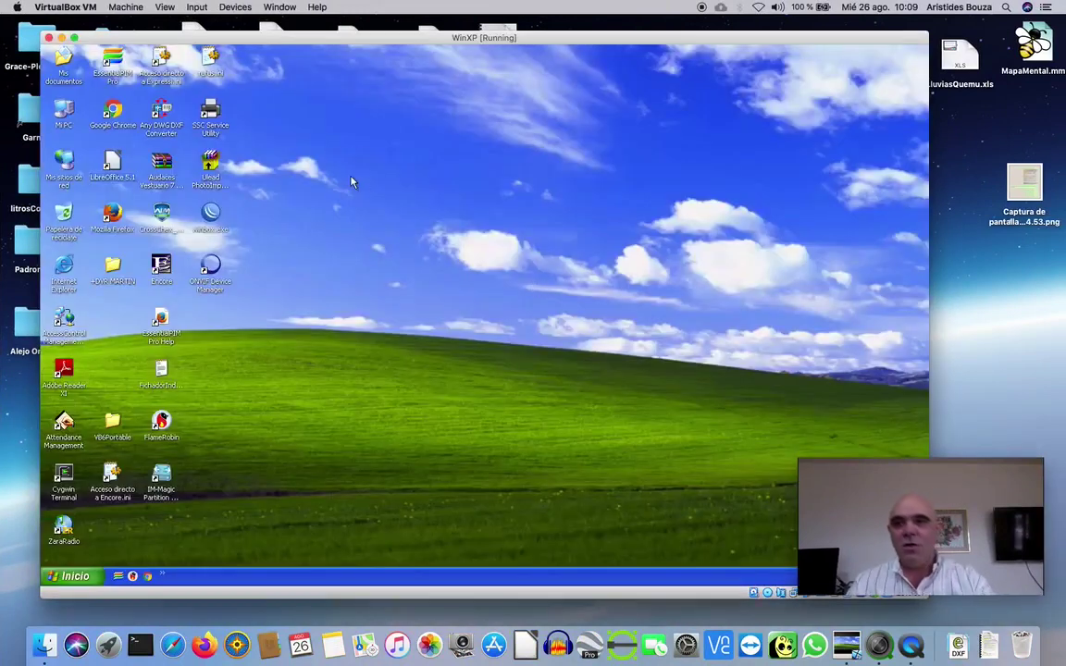
{"action": "left_click_drag", "start_coordinate": [951, 529], "coordinate": [198, 248]}
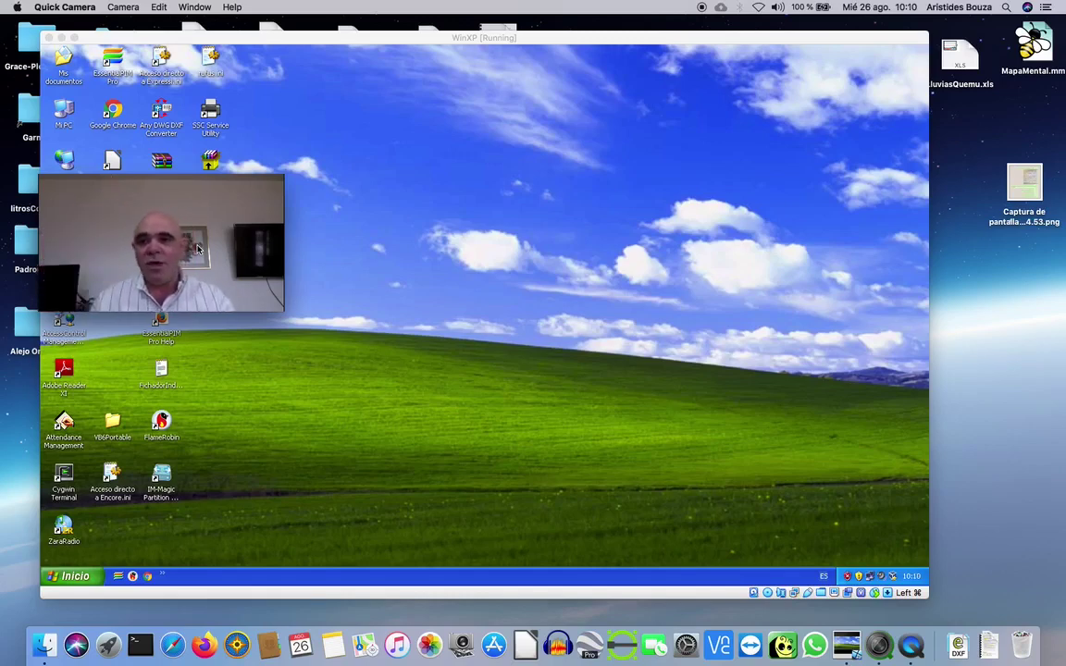
{"action": "left_click_drag", "start_coordinate": [198, 248], "coordinate": [294, 498]}
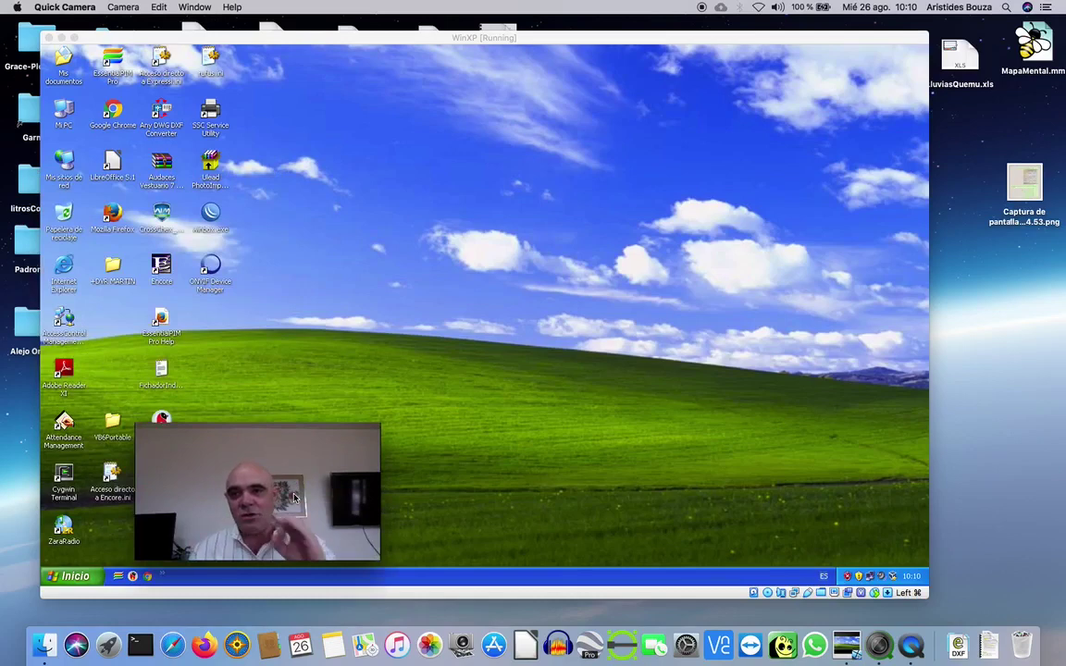
{"action": "left_click_drag", "start_coordinate": [237, 457], "coordinate": [234, 130]}
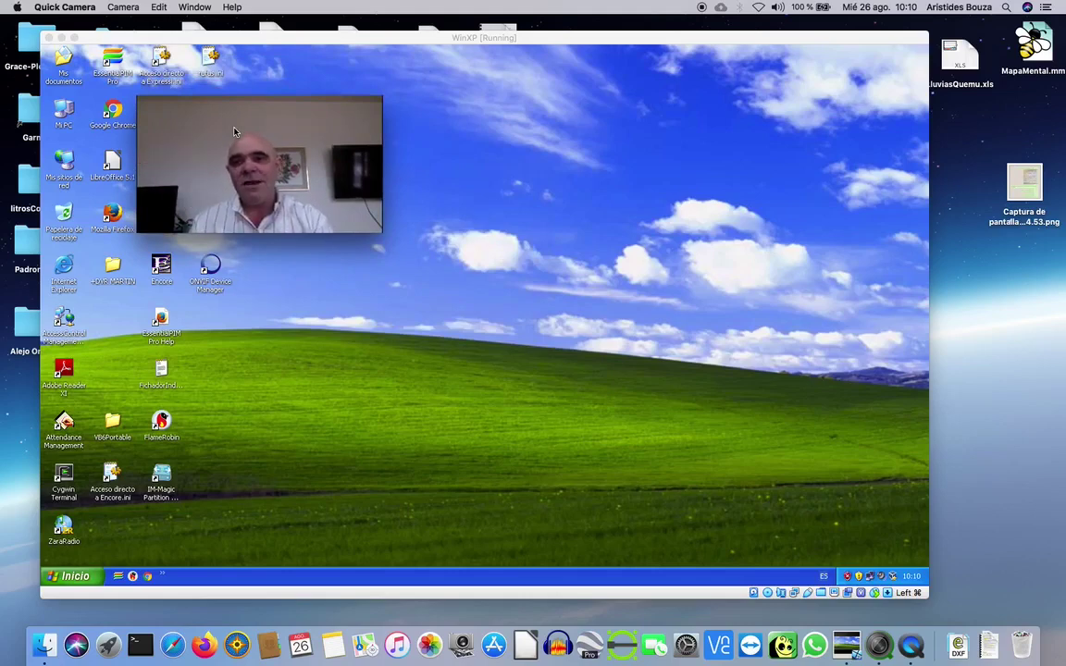
{"action": "left_click_drag", "start_coordinate": [234, 131], "coordinate": [858, 198]}
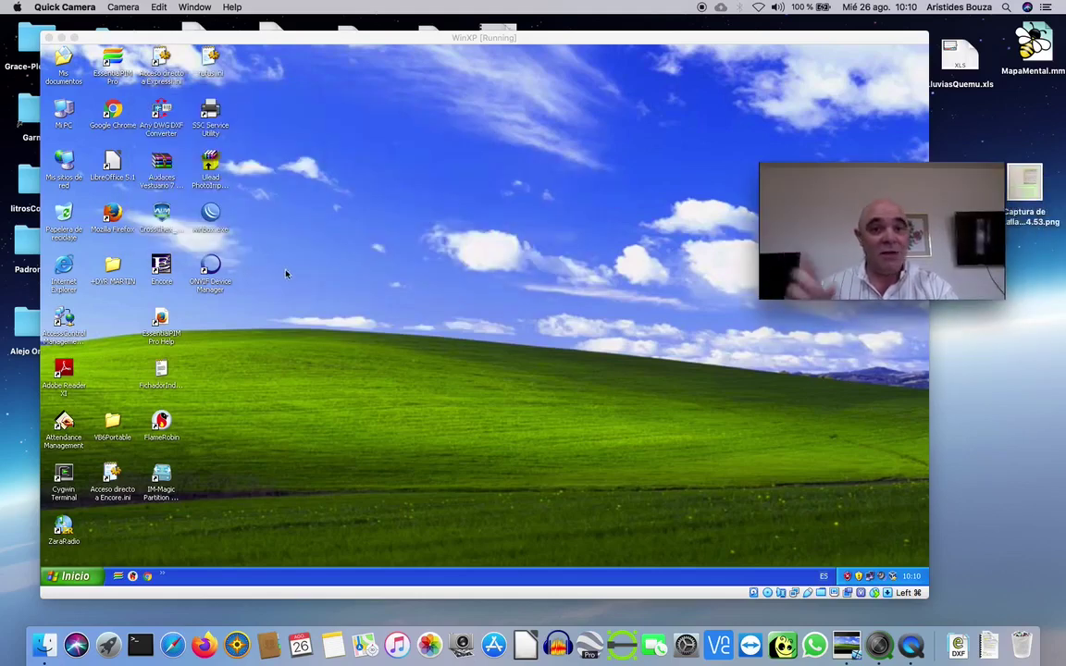
Launch LibreOffice 5.1 inside the Windows XP virtual machine
{"action": "left_click", "coordinate": [340, 254]}
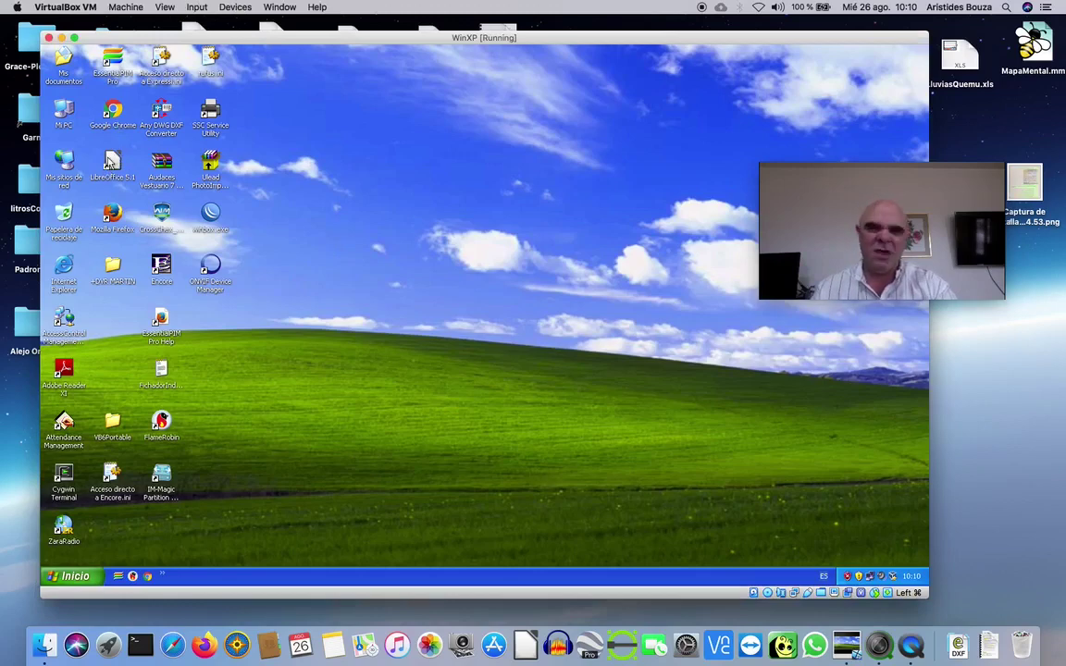
{"action": "double_click", "coordinate": [112, 161]}
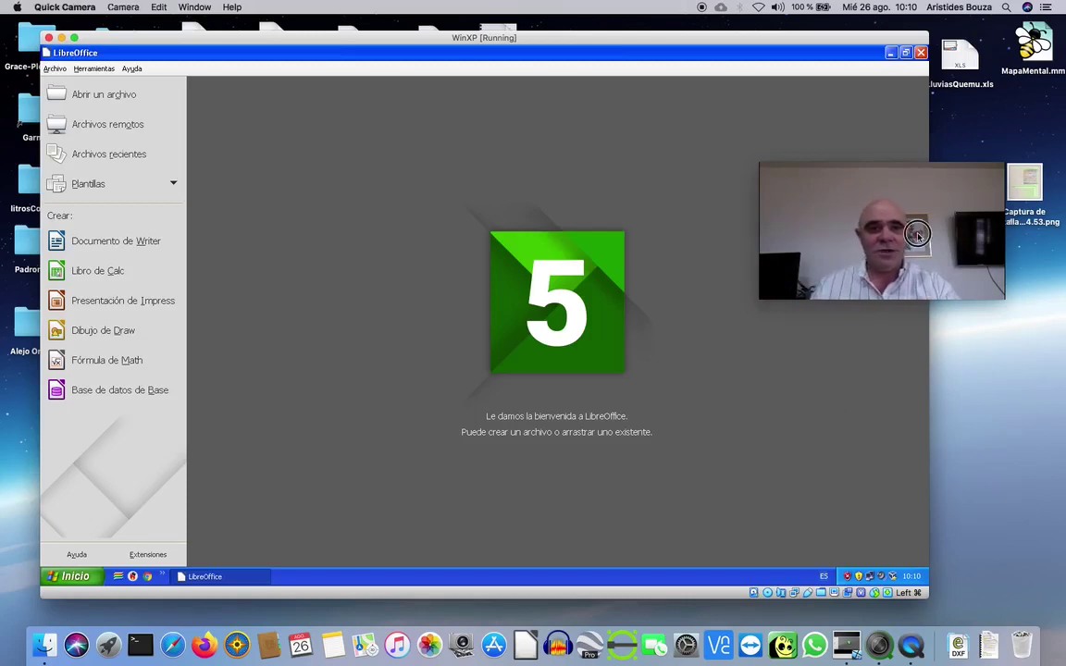
{"action": "left_click_drag", "start_coordinate": [919, 237], "coordinate": [343, 268]}
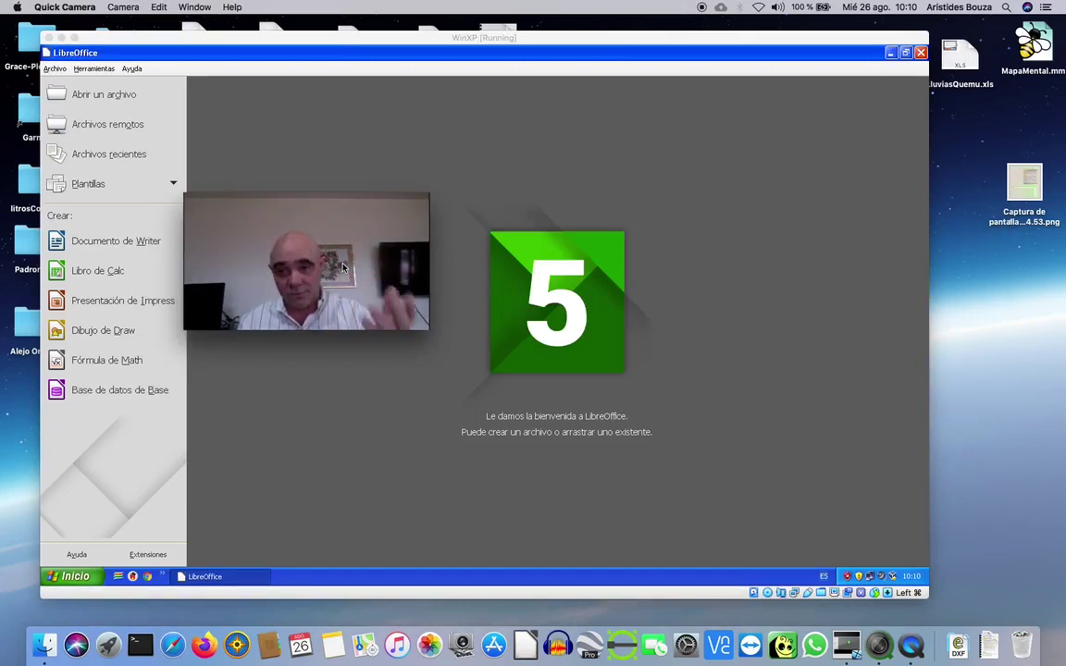
{"action": "left_click_drag", "start_coordinate": [359, 233], "coordinate": [363, 265]}
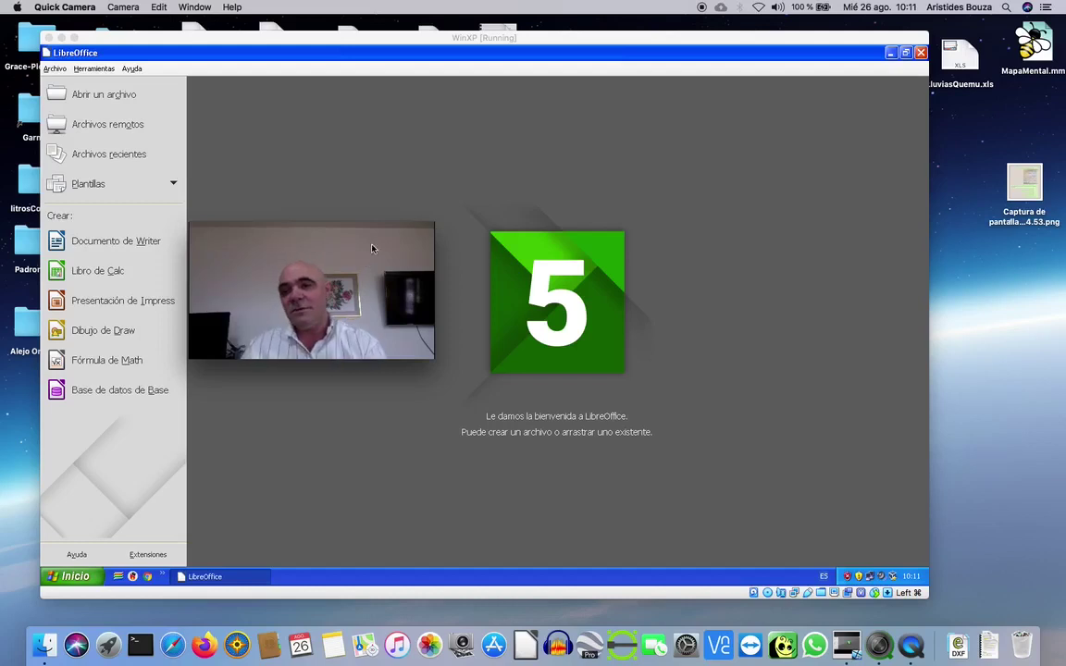
{"action": "left_click_drag", "start_coordinate": [374, 247], "coordinate": [309, 258]}
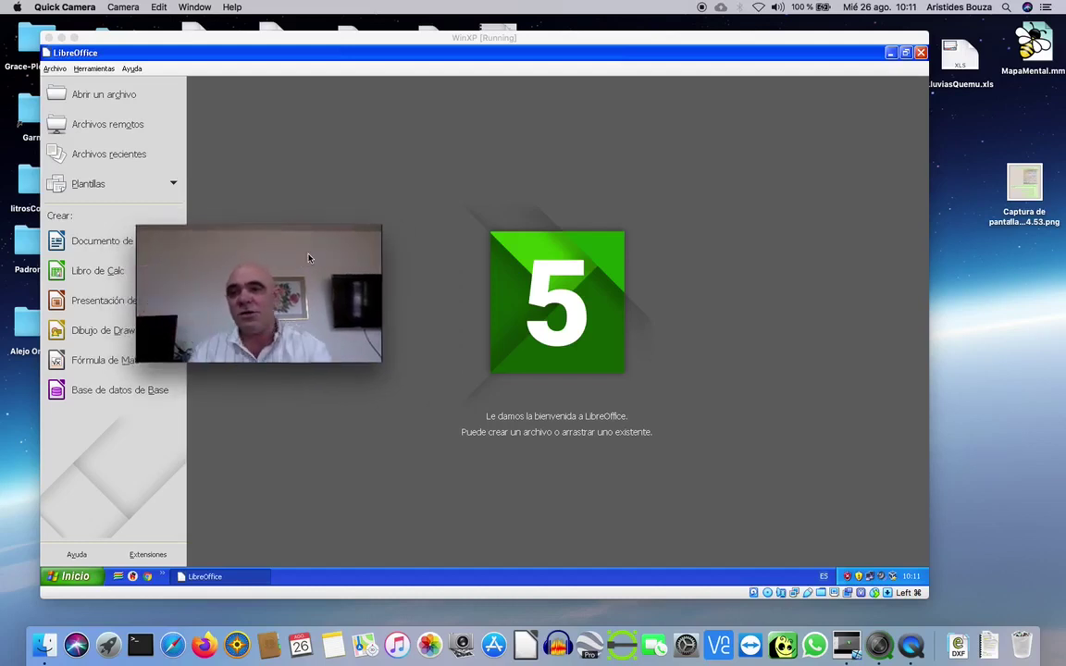
{"action": "left_click_drag", "start_coordinate": [309, 257], "coordinate": [359, 282]}
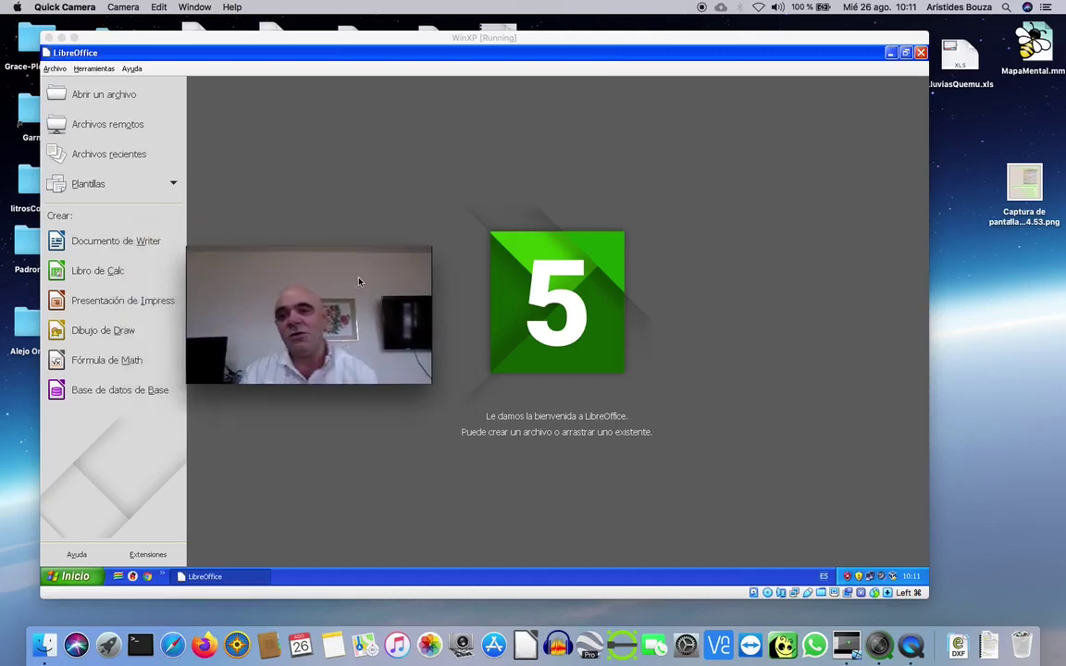
{"action": "left_click_drag", "start_coordinate": [359, 281], "coordinate": [331, 323]}
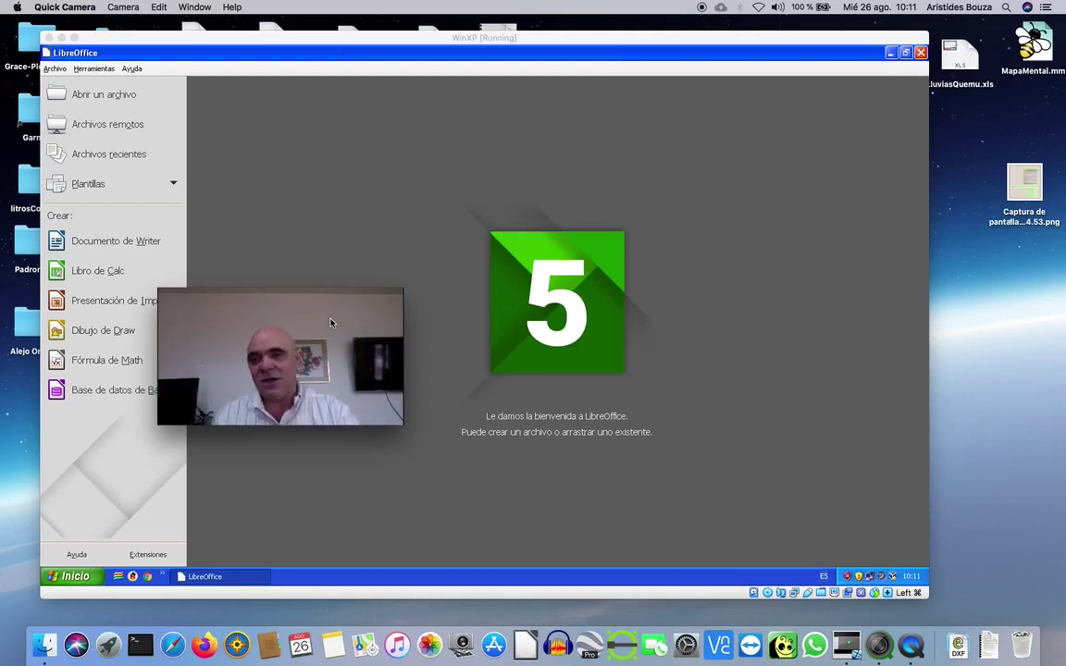
{"action": "left_click_drag", "start_coordinate": [239, 348], "coordinate": [264, 362]}
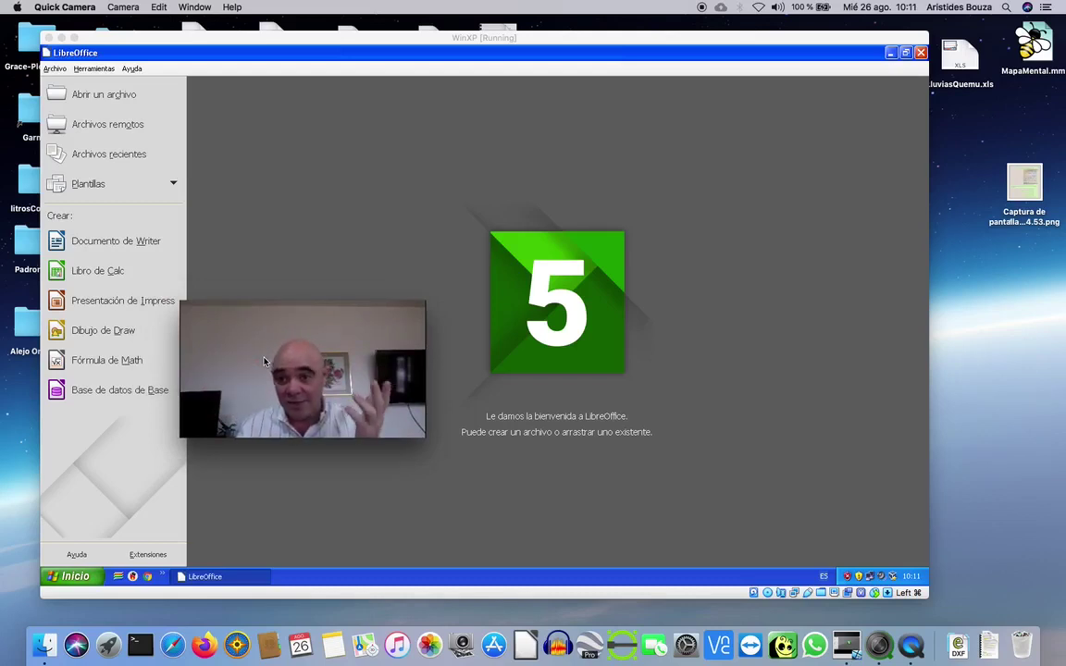
{"action": "left_click_drag", "start_coordinate": [263, 362], "coordinate": [279, 396]}
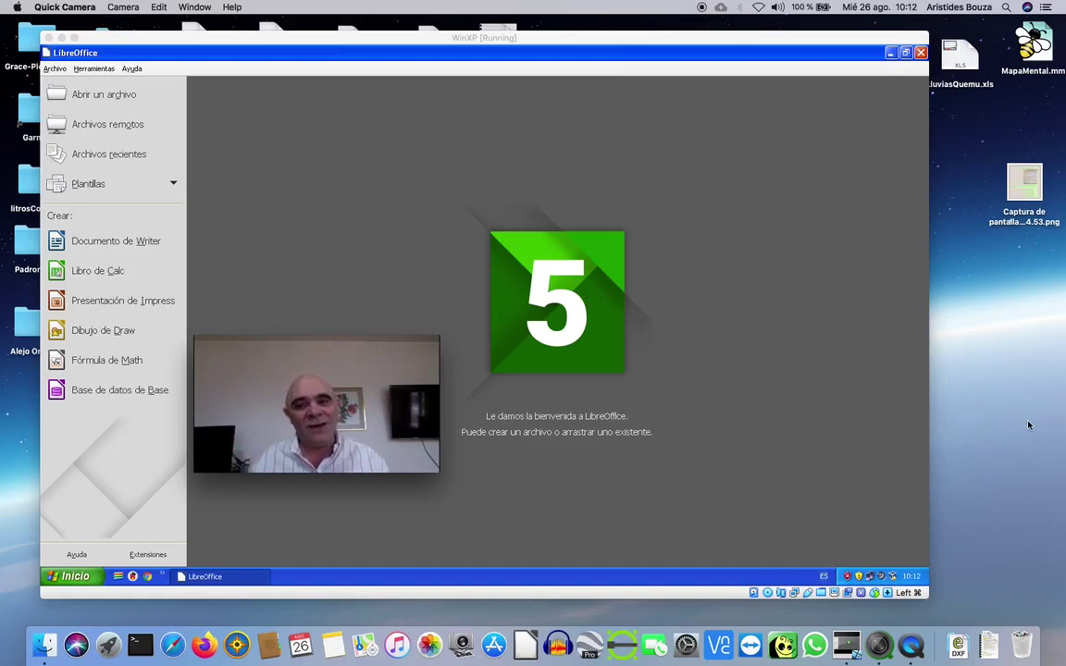
{"action": "left_click_drag", "start_coordinate": [398, 342], "coordinate": [388, 204]}
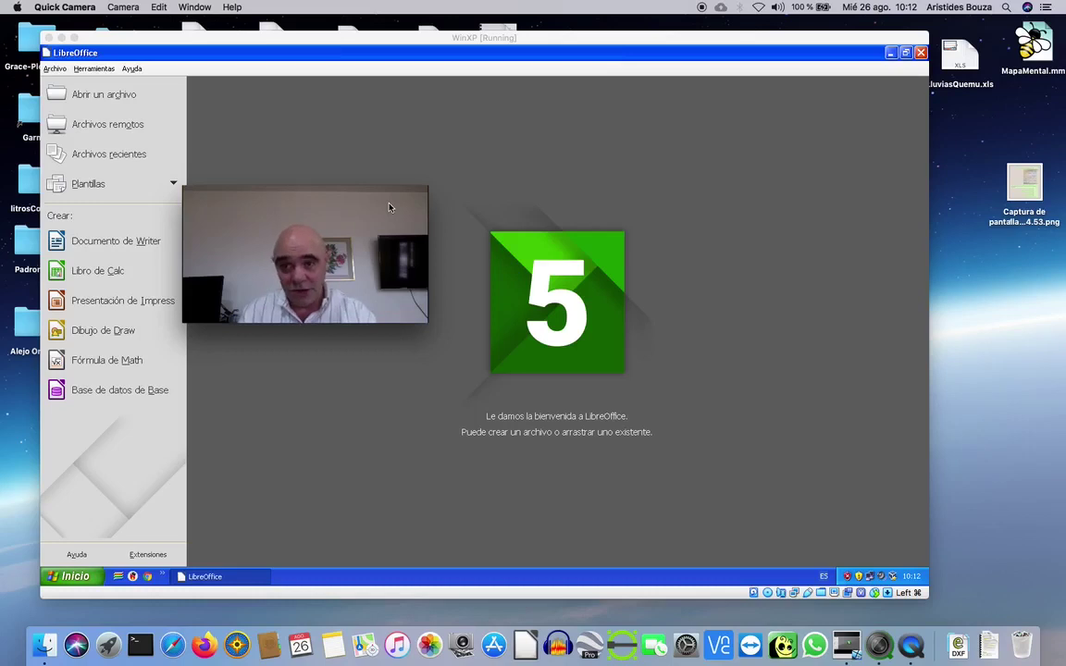
{"action": "left_click_drag", "start_coordinate": [388, 208], "coordinate": [1015, 283]}
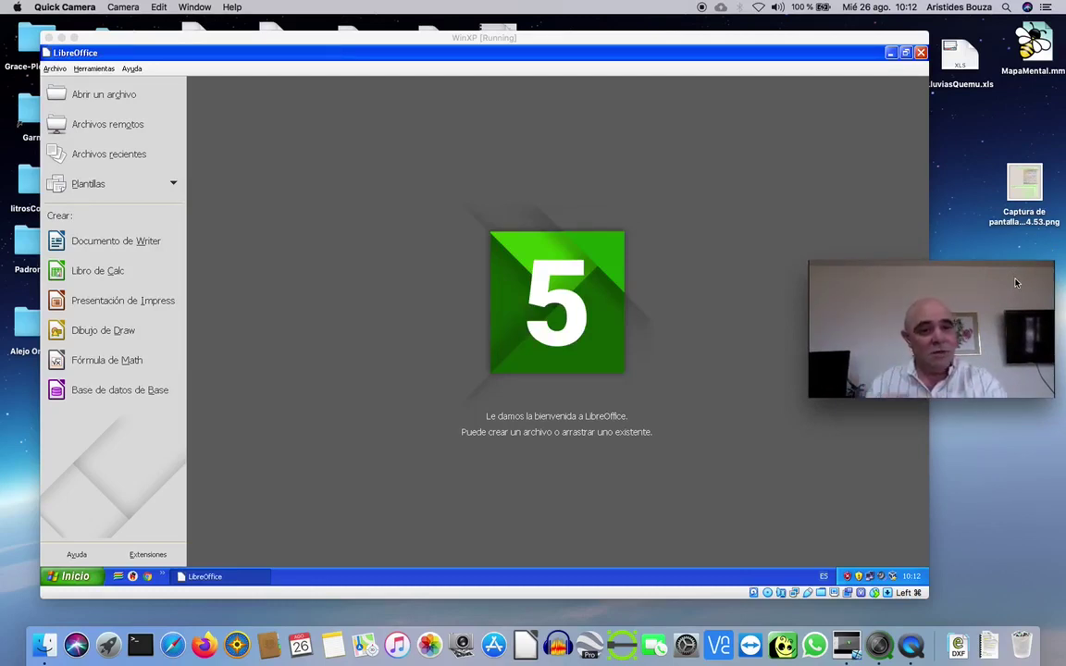
Switch to the Mac desktop, clear the camera preview out of the way and launch the Mac's LibreOffice
{"action": "key", "text": "alt+super+h"}
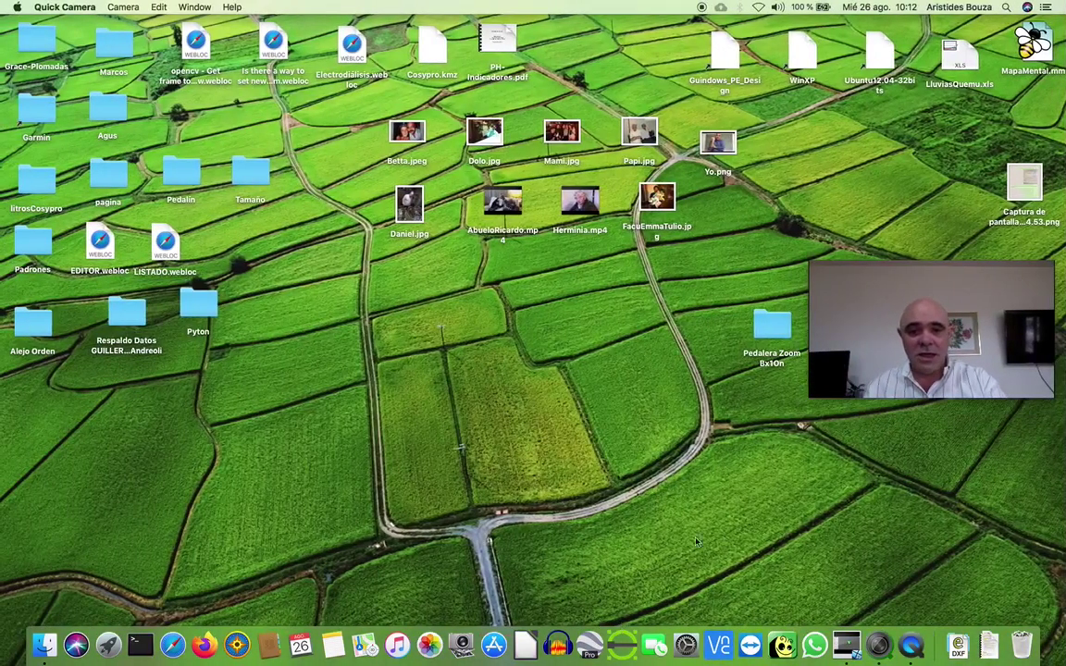
{"action": "left_click_drag", "start_coordinate": [919, 356], "coordinate": [532, 560]}
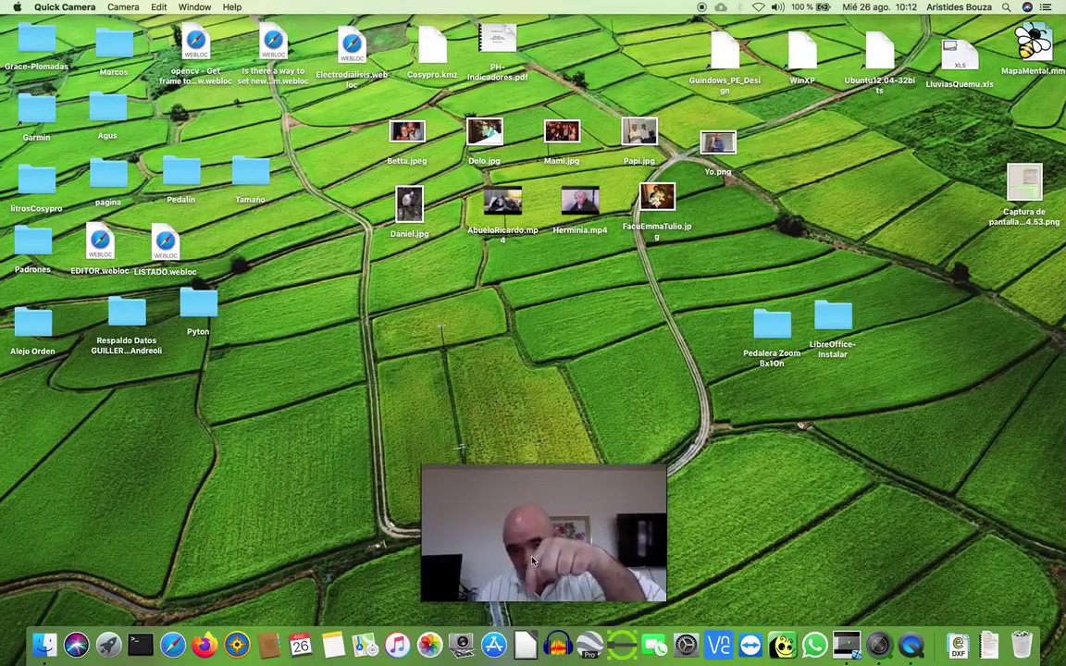
{"action": "left_click_drag", "start_coordinate": [532, 559], "coordinate": [979, 521]}
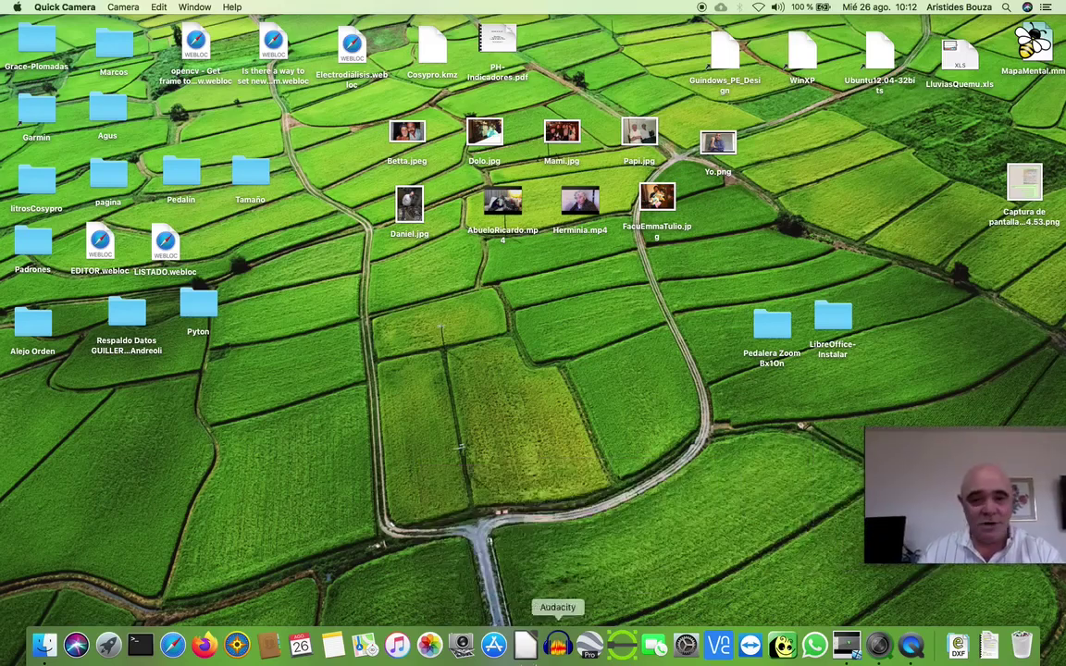
{"action": "left_click", "coordinate": [528, 653]}
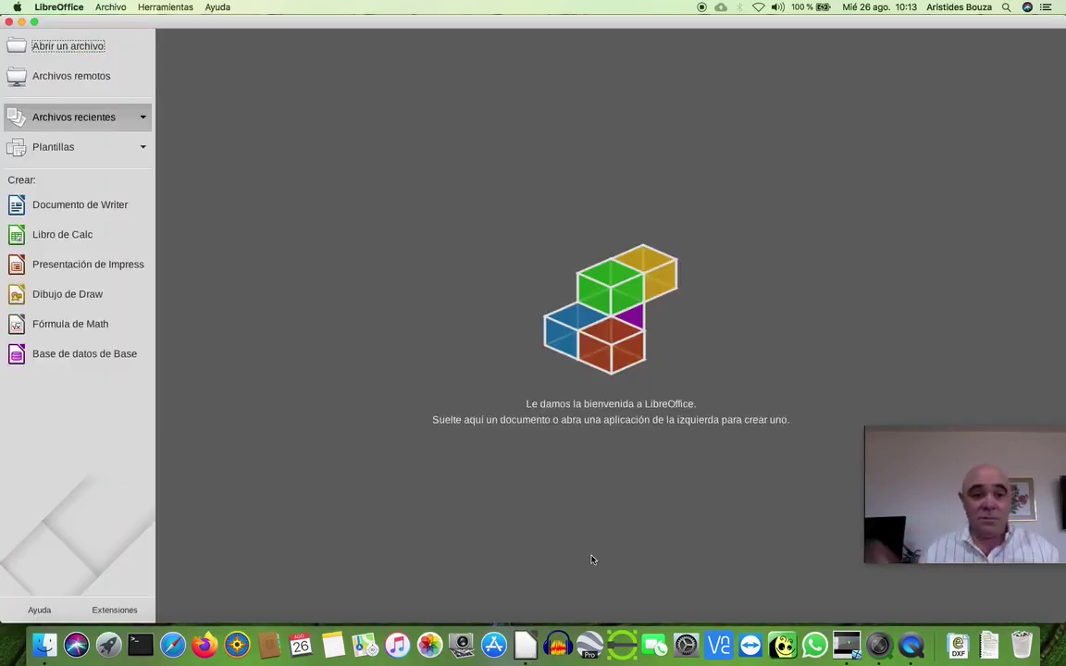
Move the camera preview away from the document types and create a new Draw drawing
{"action": "left_click_drag", "start_coordinate": [940, 478], "coordinate": [285, 237]}
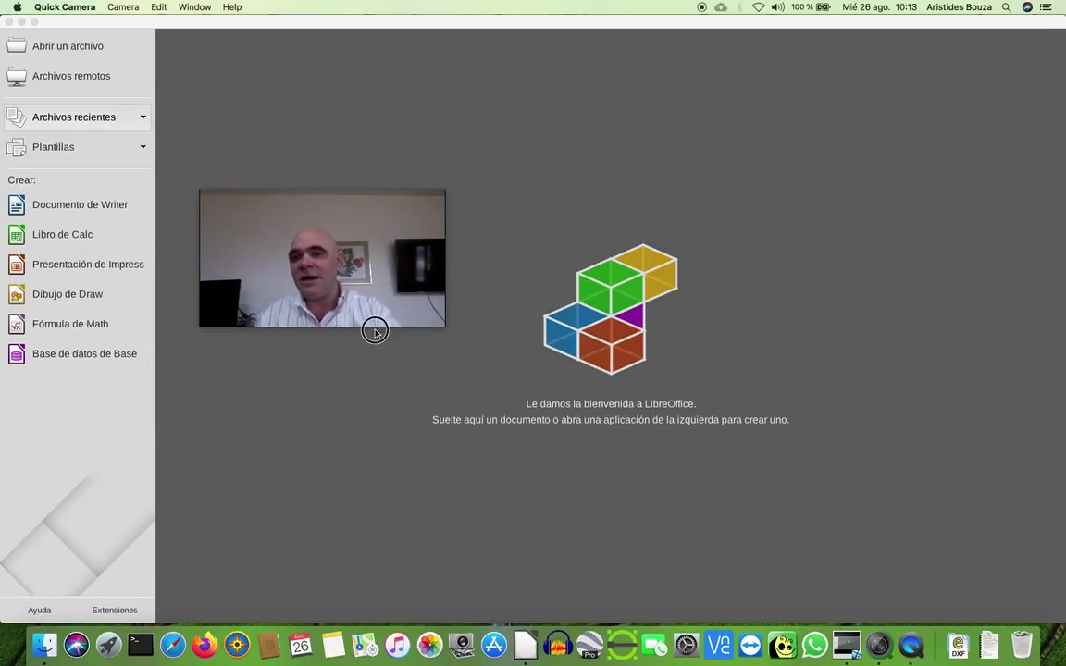
{"action": "left_click_drag", "start_coordinate": [386, 221], "coordinate": [335, 309]}
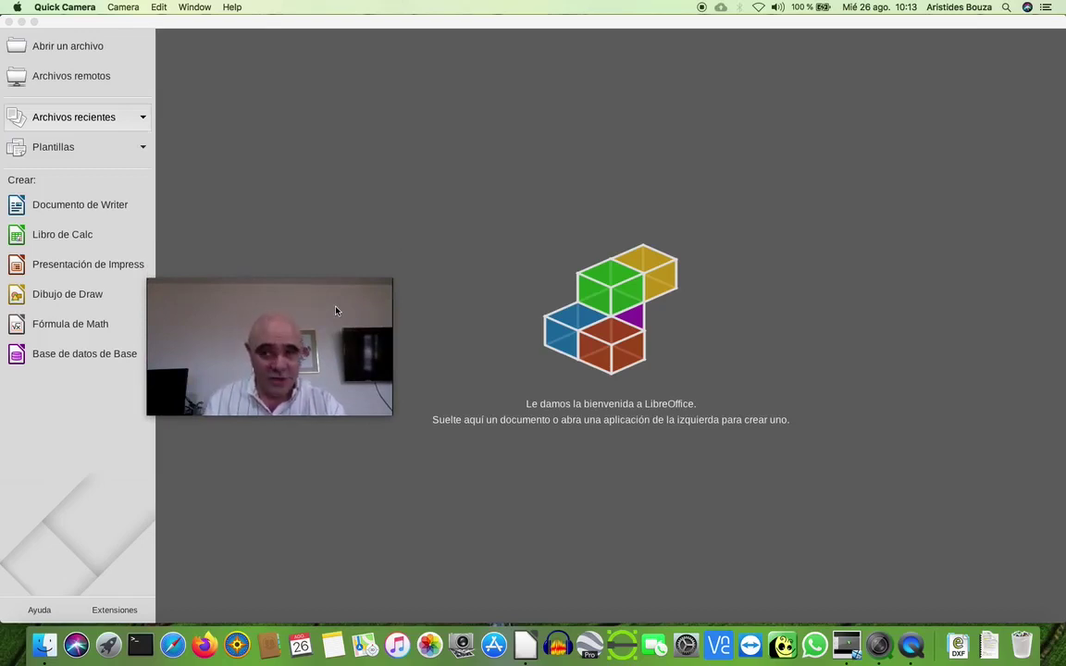
{"action": "left_click_drag", "start_coordinate": [336, 311], "coordinate": [887, 191]}
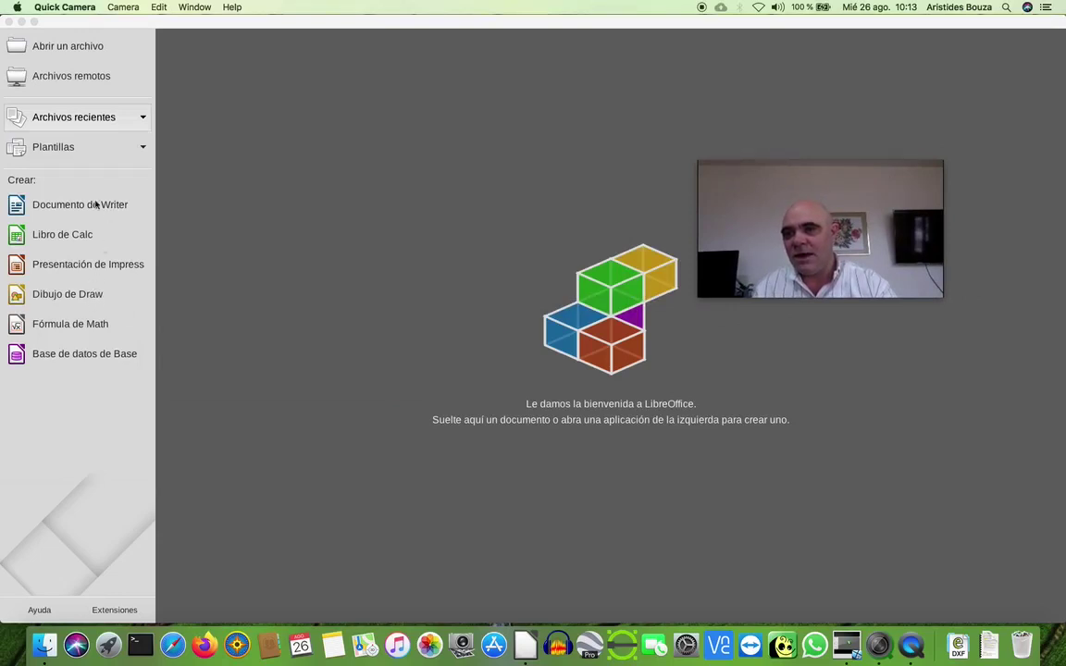
{"action": "left_click", "coordinate": [74, 294]}
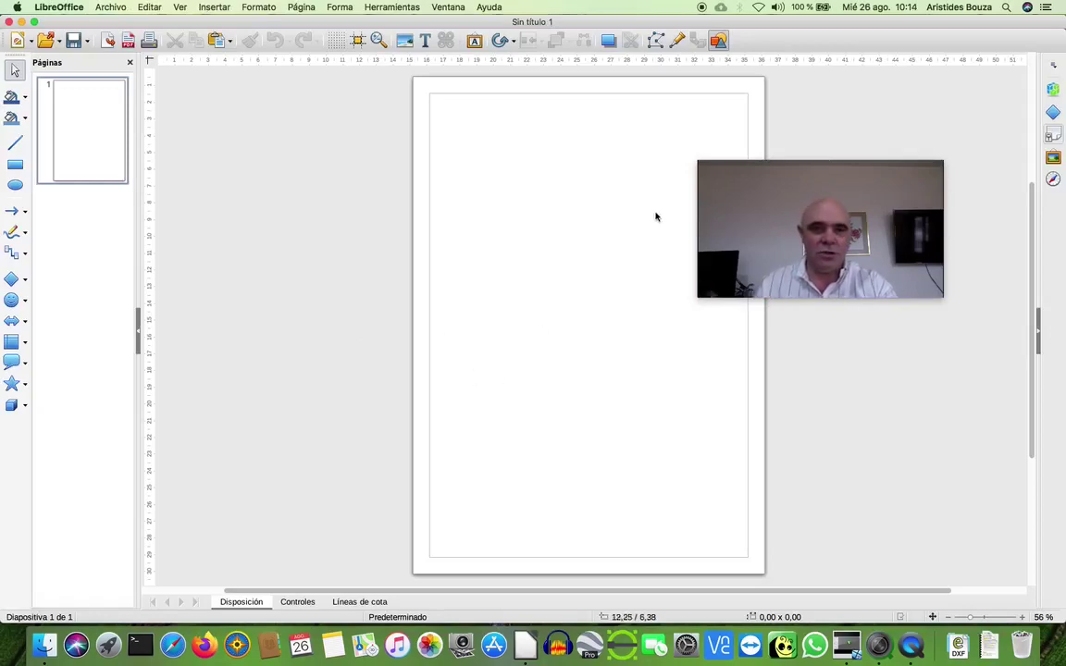
Switch back to the Windows XP virtual machine and move the camera preview off its LibreOffice start screen
{"action": "key", "text": "ctrl+Right"}
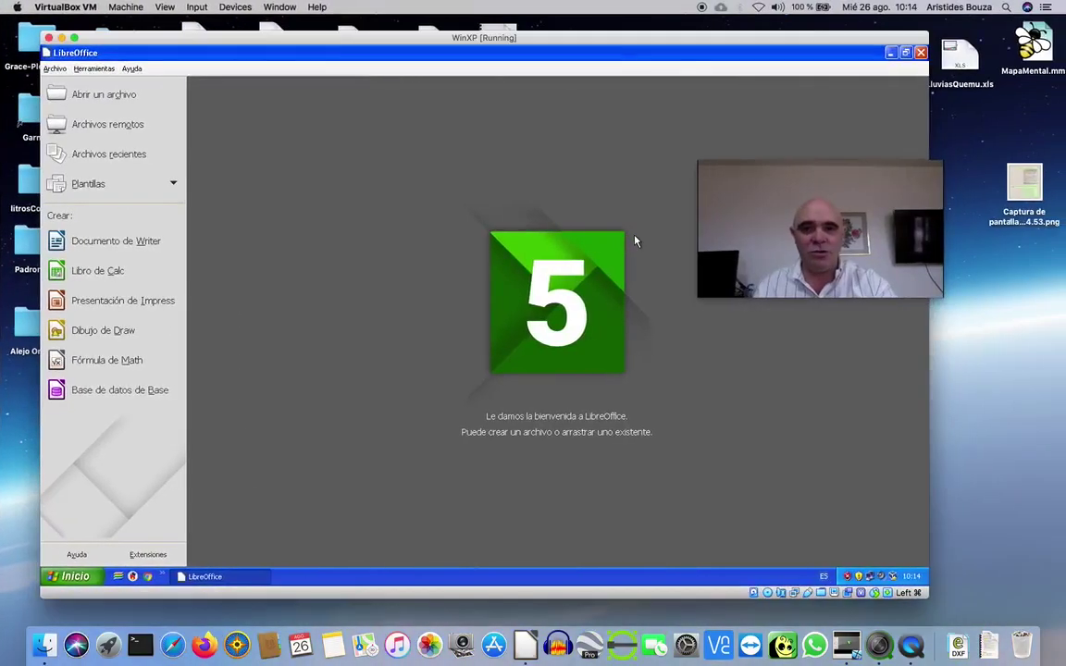
{"action": "left_click_drag", "start_coordinate": [902, 211], "coordinate": [1055, 224]}
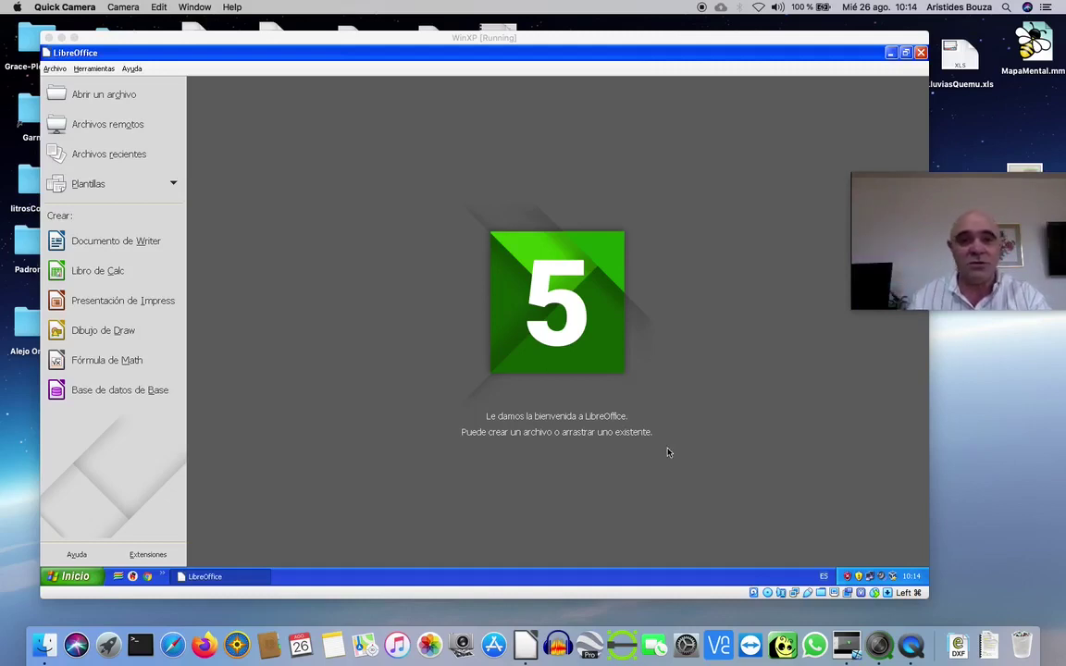
{"action": "left_click", "coordinate": [735, 368]}
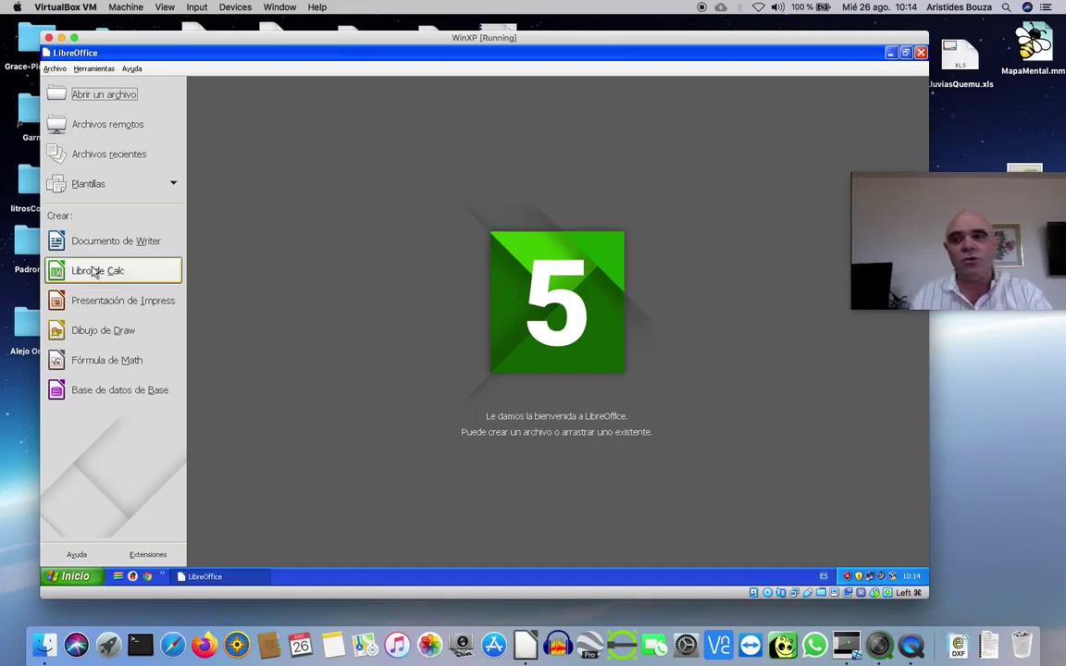
Create a new Draw drawing in the virtual machine and collapse the properties sidebar, keeping the camera preview clear of the page
{"action": "left_click", "coordinate": [104, 331]}
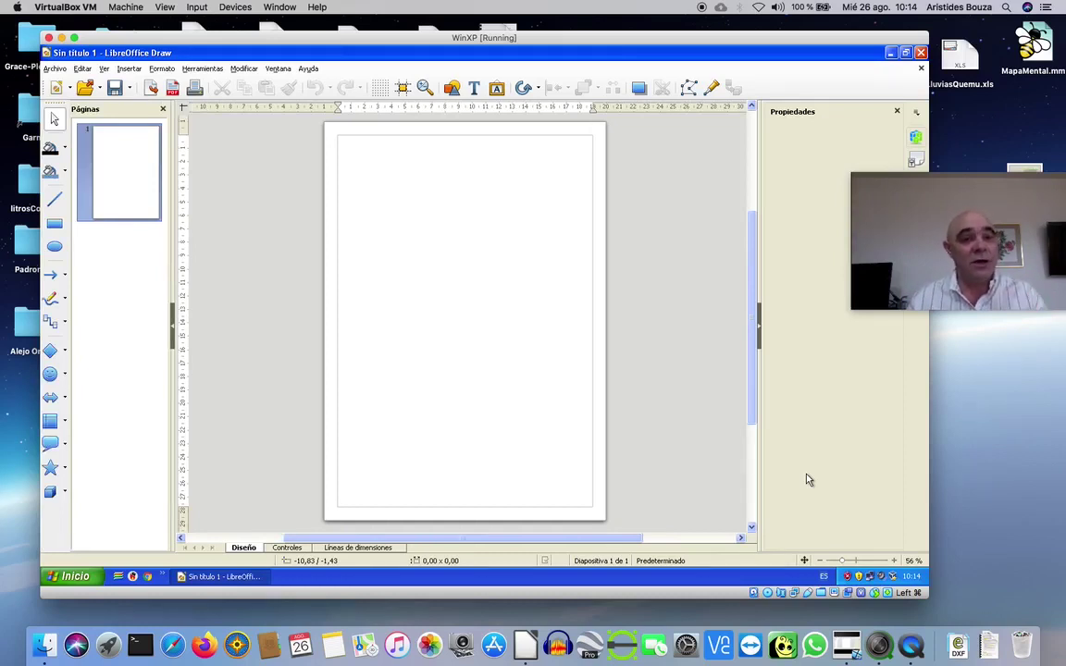
{"action": "left_click", "coordinate": [759, 338]}
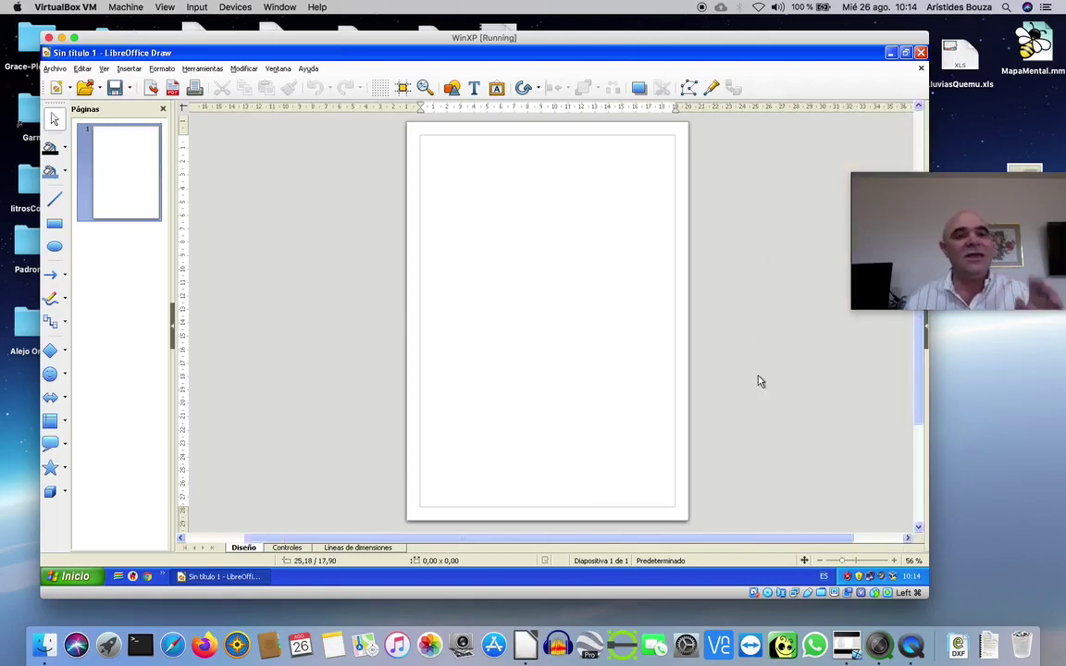
{"action": "left_click_drag", "start_coordinate": [1040, 278], "coordinate": [991, 516]}
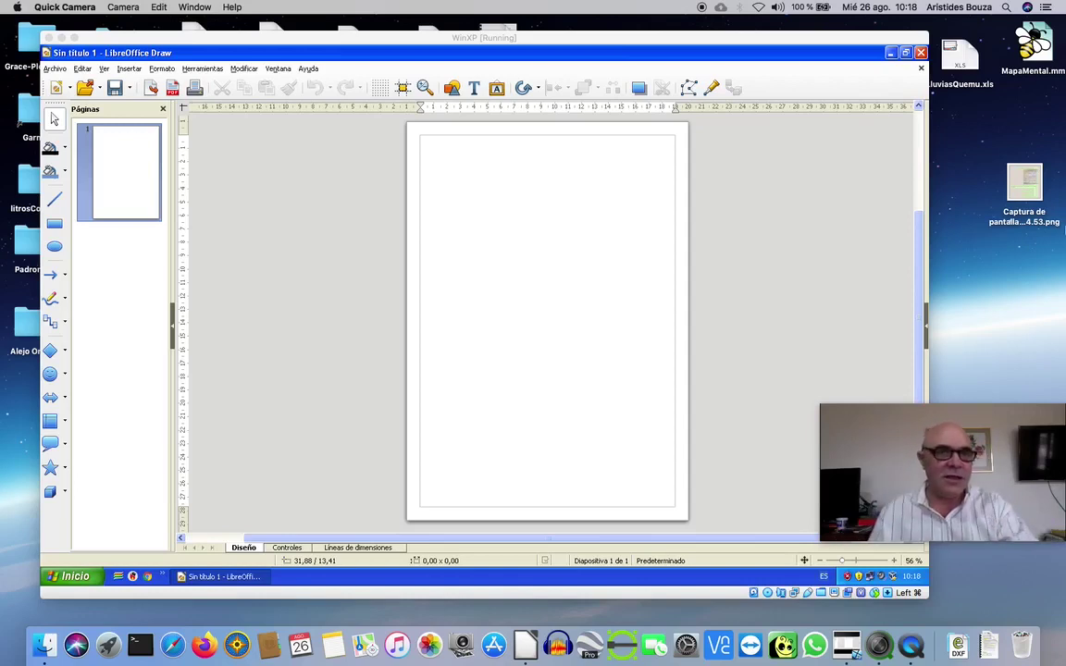
Close the drawing and LibreOffice in the virtual machine and shut down Windows XP
{"action": "left_click", "coordinate": [922, 71]}
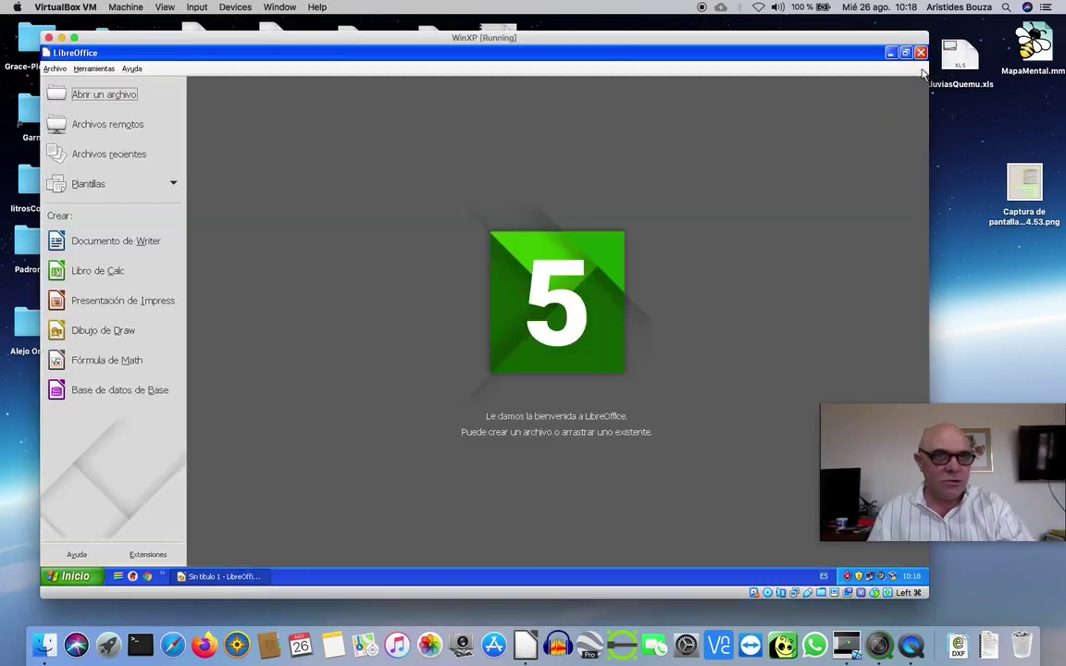
{"action": "left_click", "coordinate": [922, 53]}
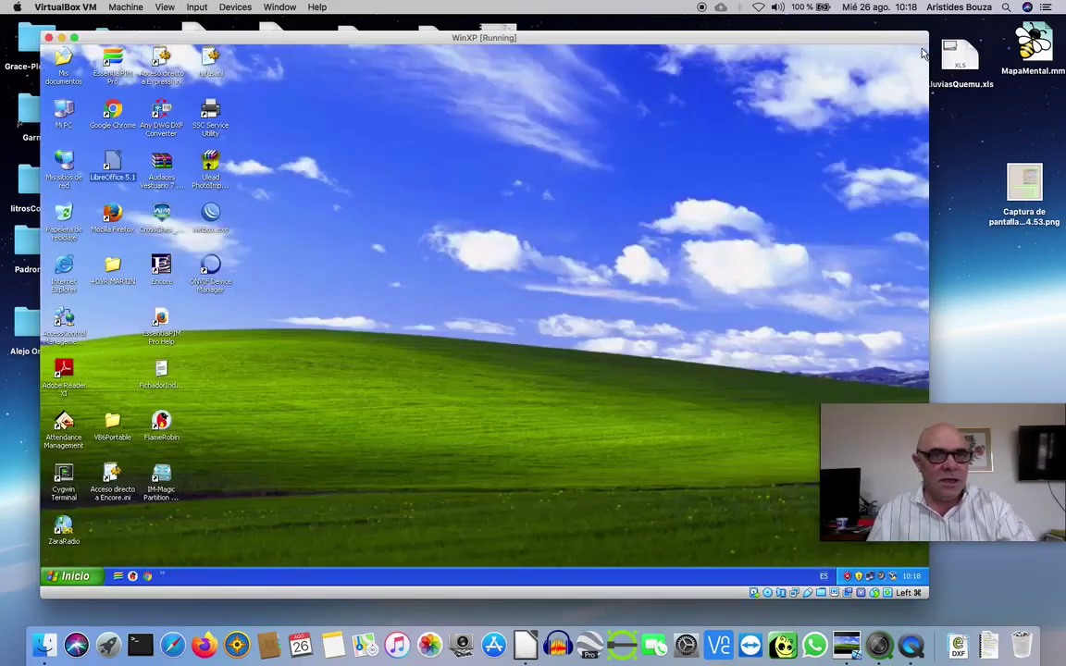
{"action": "left_click", "coordinate": [76, 578]}
{"action": "left_click", "coordinate": [104, 555]}
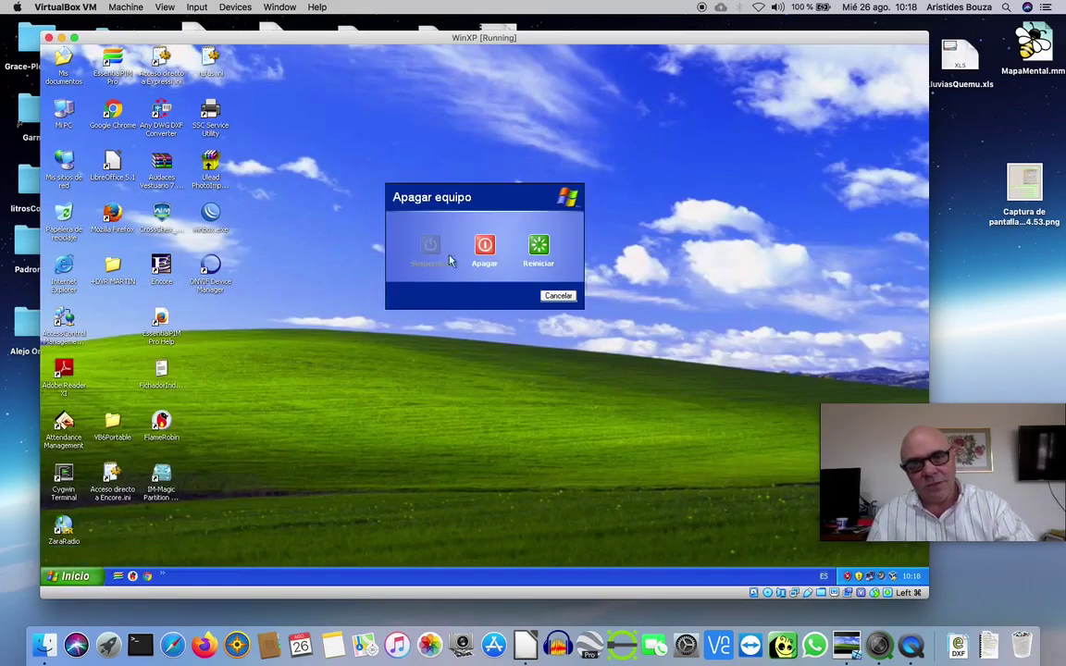
{"action": "left_click", "coordinate": [485, 248]}
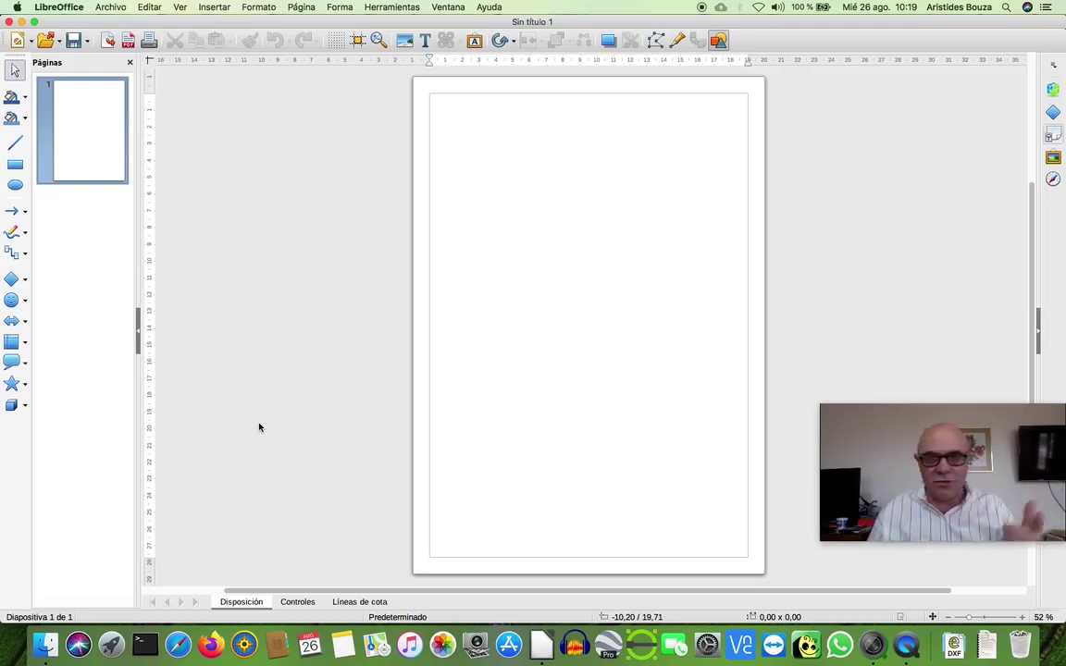
Draw a rectangle about 7.7 × 4.5 cm in the upper part of the page and shrink it to about 7.2 × 3.7 cm
{"action": "left_click", "coordinate": [15, 164]}
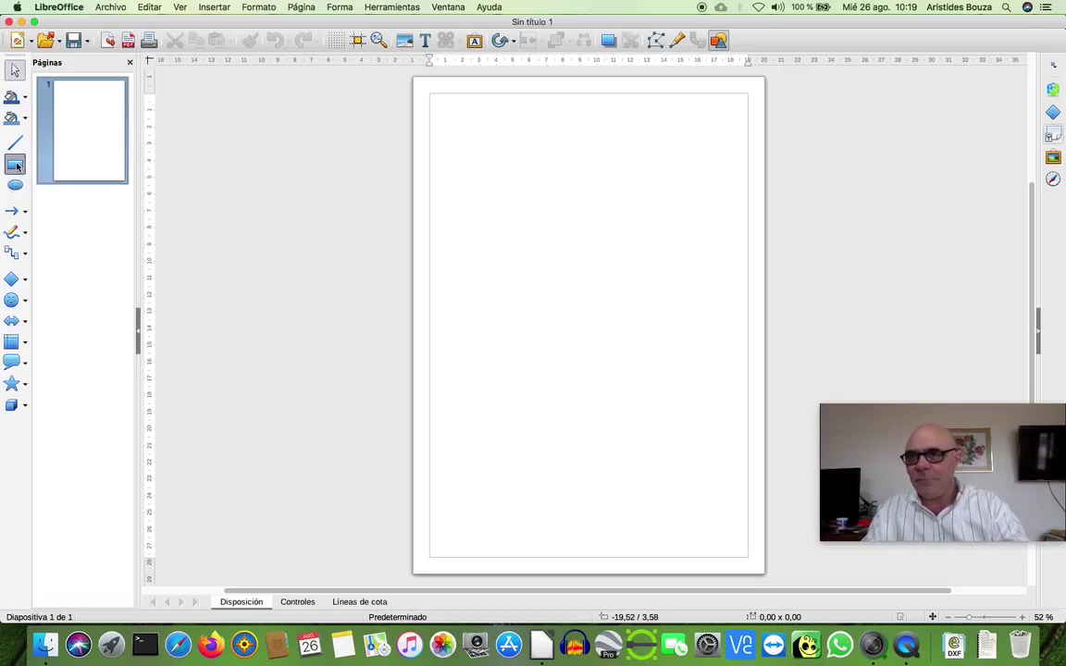
{"action": "left_click_drag", "start_coordinate": [510, 184], "coordinate": [633, 259]}
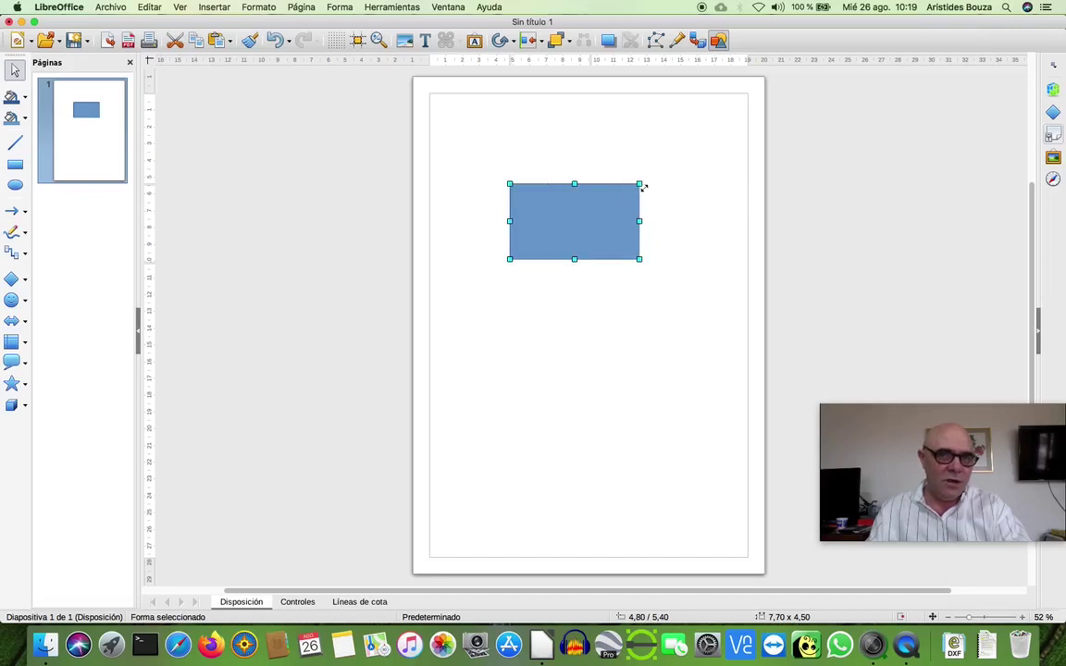
{"action": "left_click_drag", "start_coordinate": [640, 185], "coordinate": [630, 198]}
Resize the rectangle from its lower-right corner to about 5.8 × 9.3 cm and deselect it
{"action": "left_click_drag", "start_coordinate": [893, 501], "coordinate": [717, 388]}
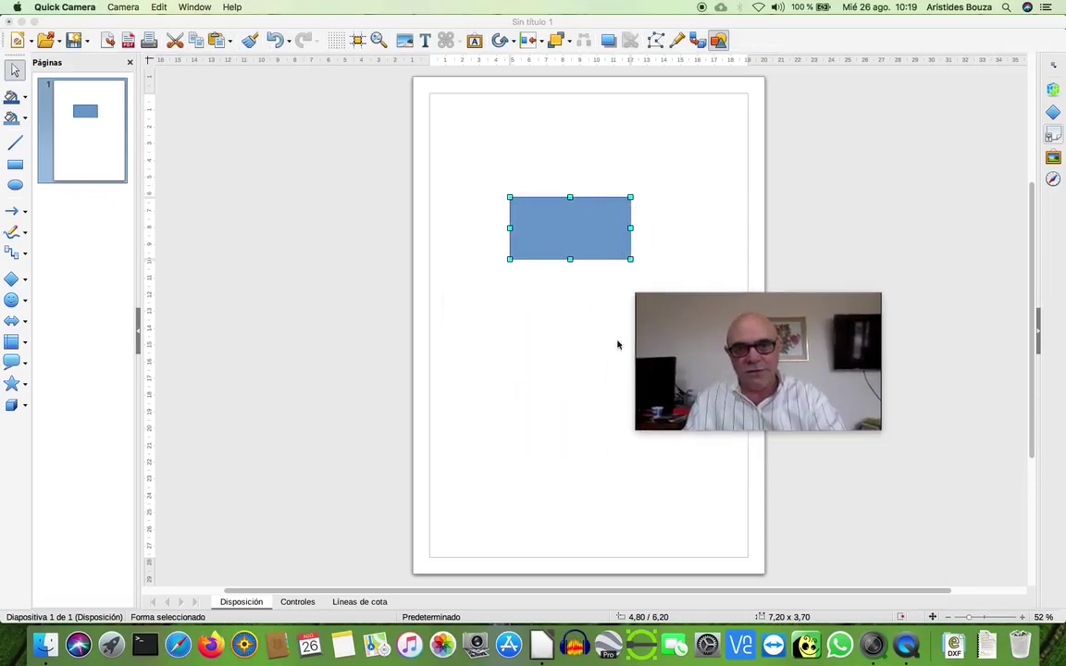
{"action": "left_click", "coordinate": [631, 260]}
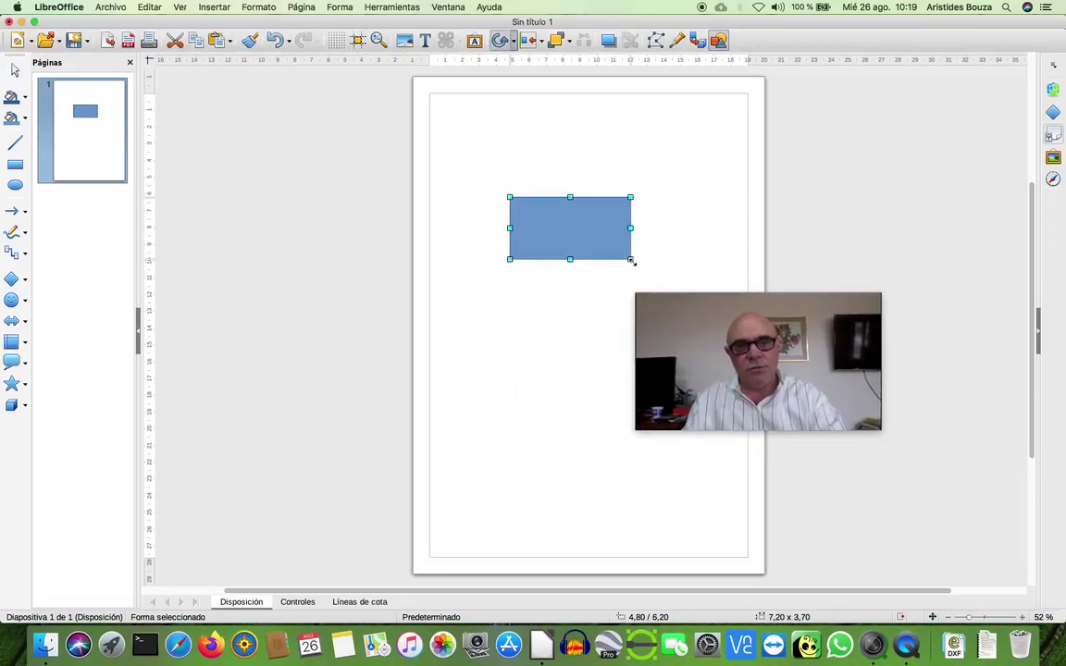
{"action": "left_click_drag", "start_coordinate": [631, 260], "coordinate": [607, 353]}
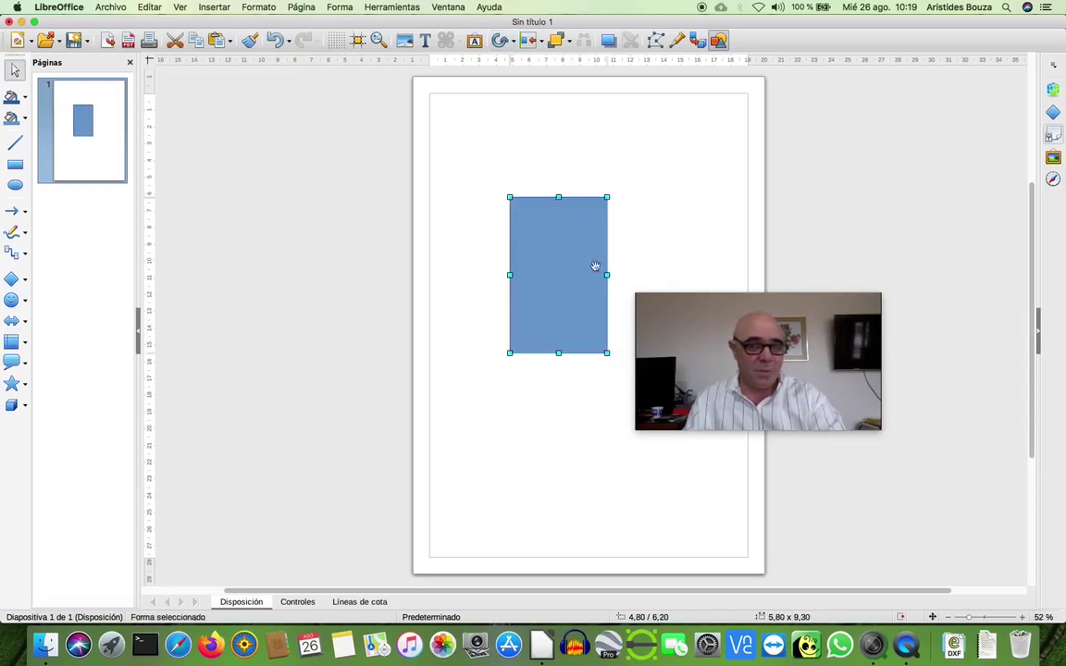
{"action": "left_click", "coordinate": [683, 203]}
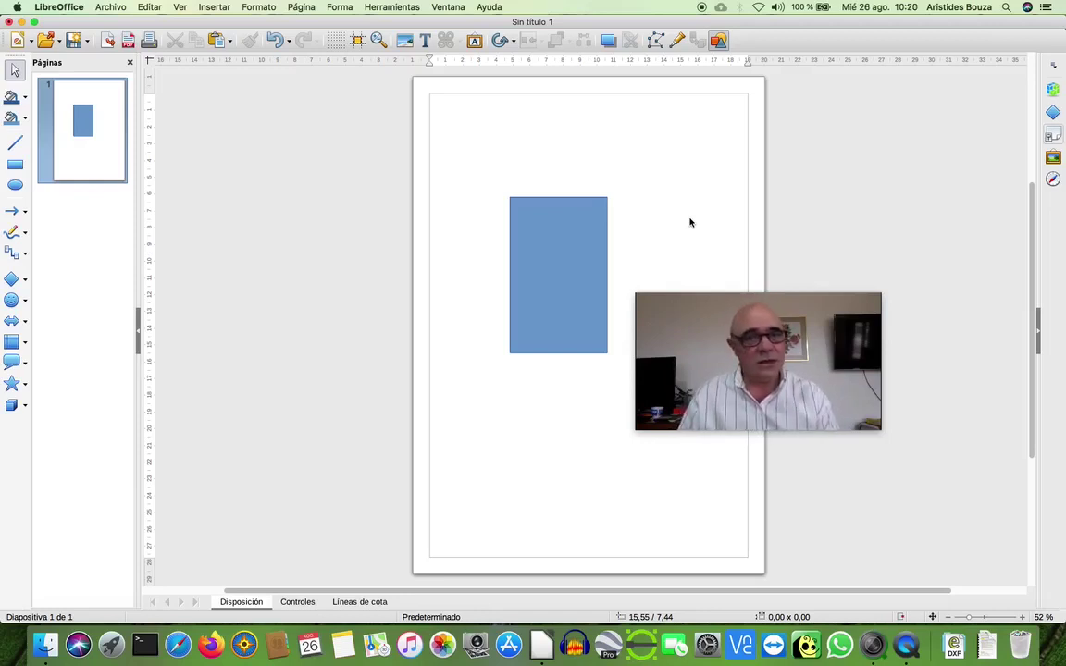
Move the camera preview off the page's centre and reposition the rectangle several times, ending near the left margin at about 1.4 / 7.8 cm
{"action": "left_click_drag", "start_coordinate": [771, 347], "coordinate": [820, 270]}
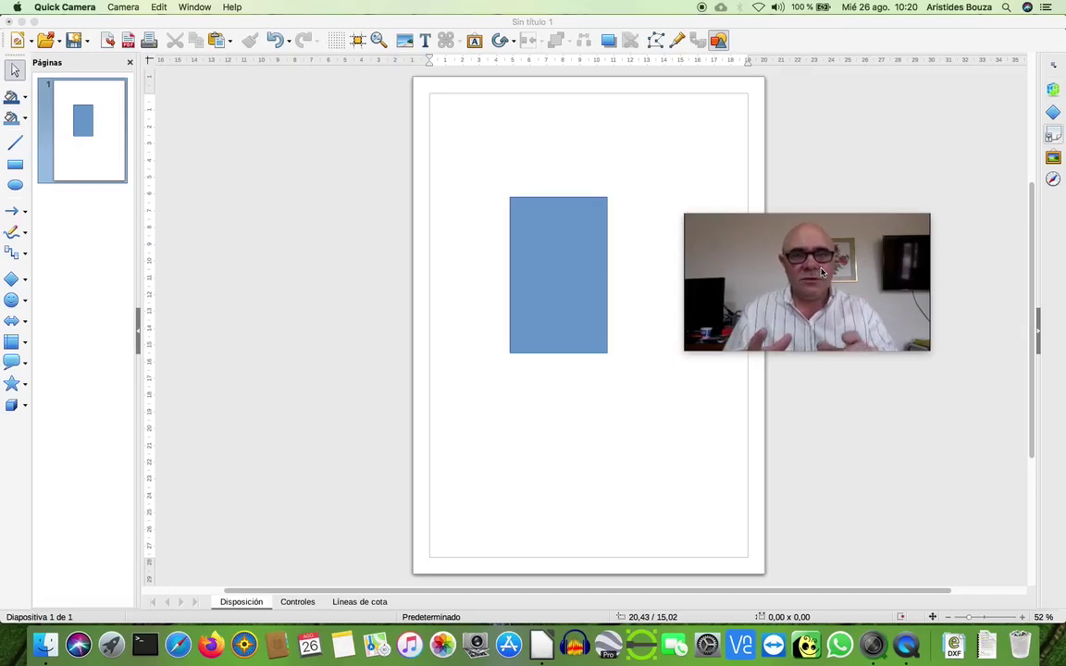
{"action": "left_click", "coordinate": [695, 173]}
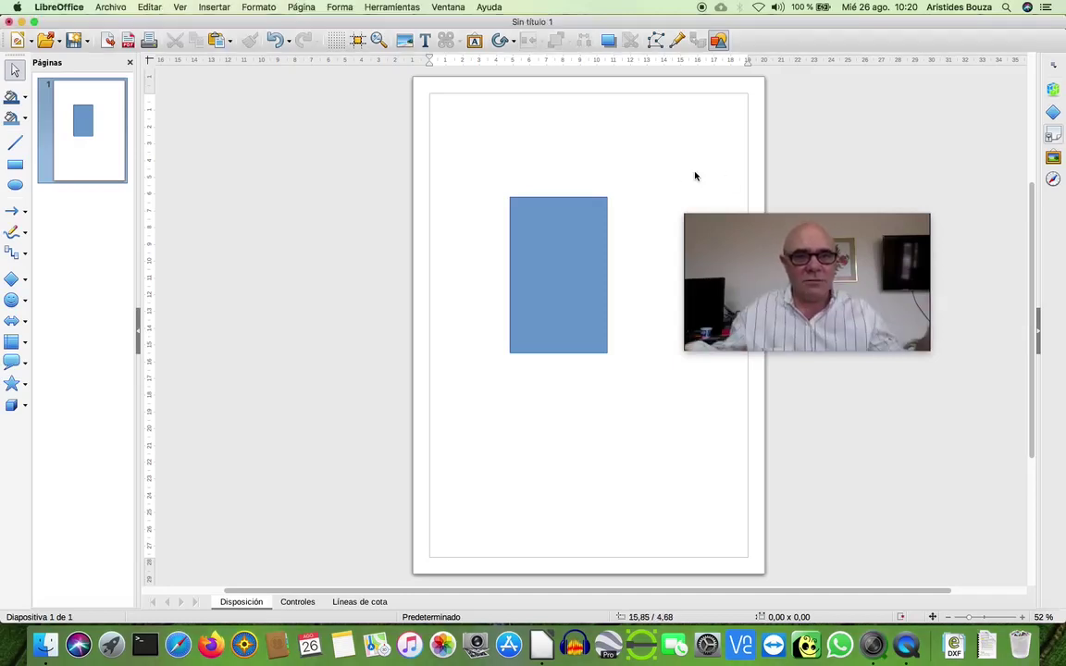
{"action": "left_click", "coordinate": [573, 276]}
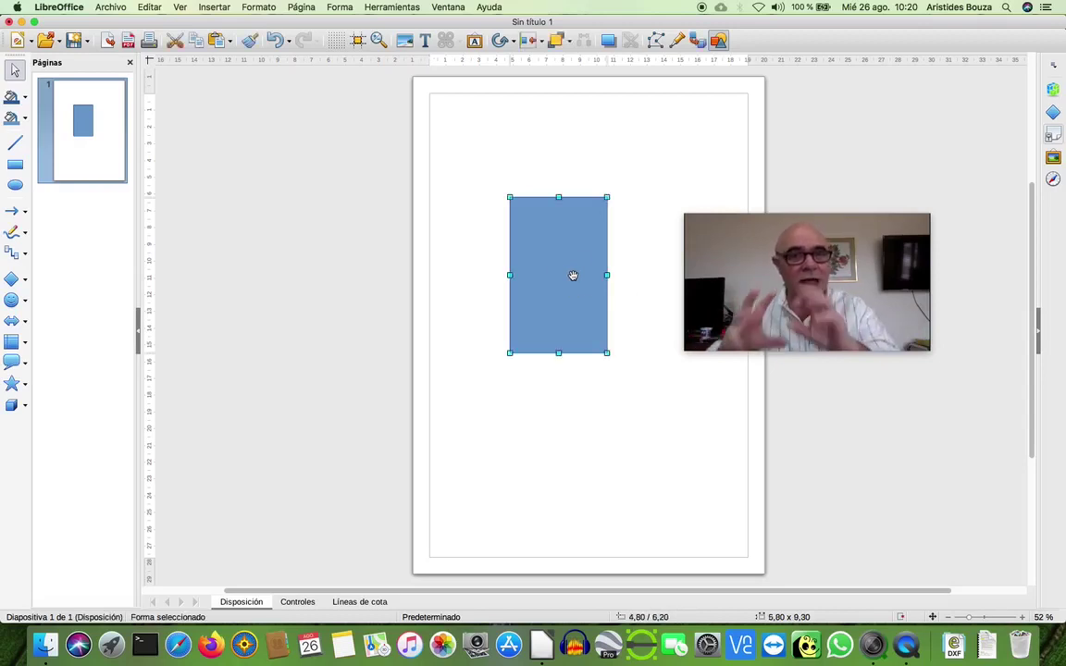
{"action": "left_click_drag", "start_coordinate": [553, 262], "coordinate": [575, 139]}
{"action": "left_click_drag", "start_coordinate": [585, 167], "coordinate": [600, 365]}
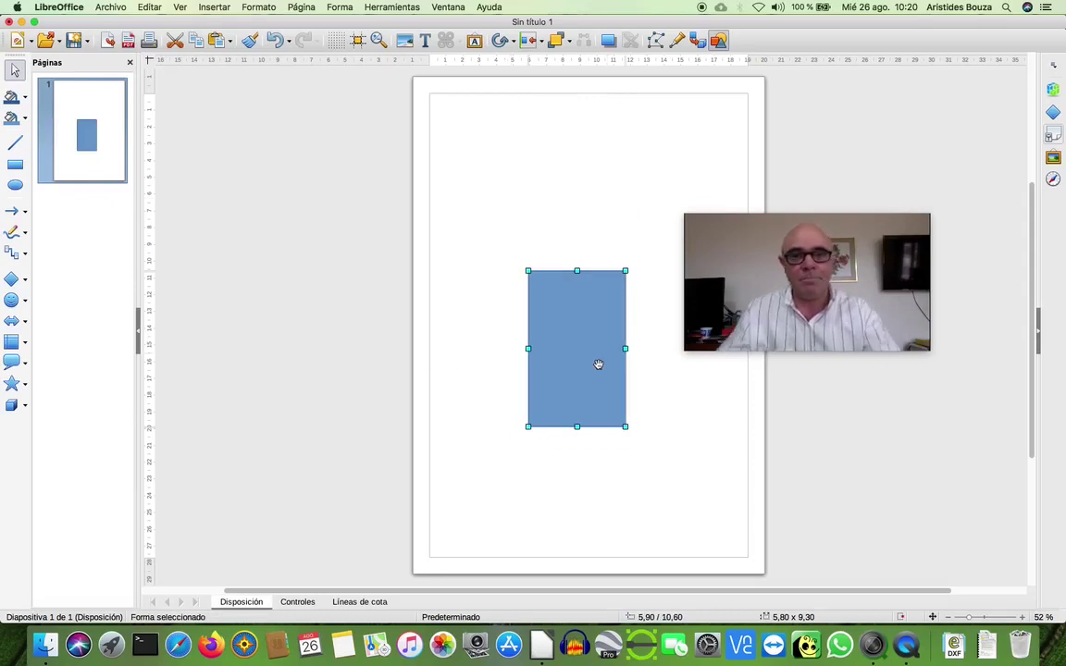
{"action": "left_click_drag", "start_coordinate": [576, 356], "coordinate": [511, 270]}
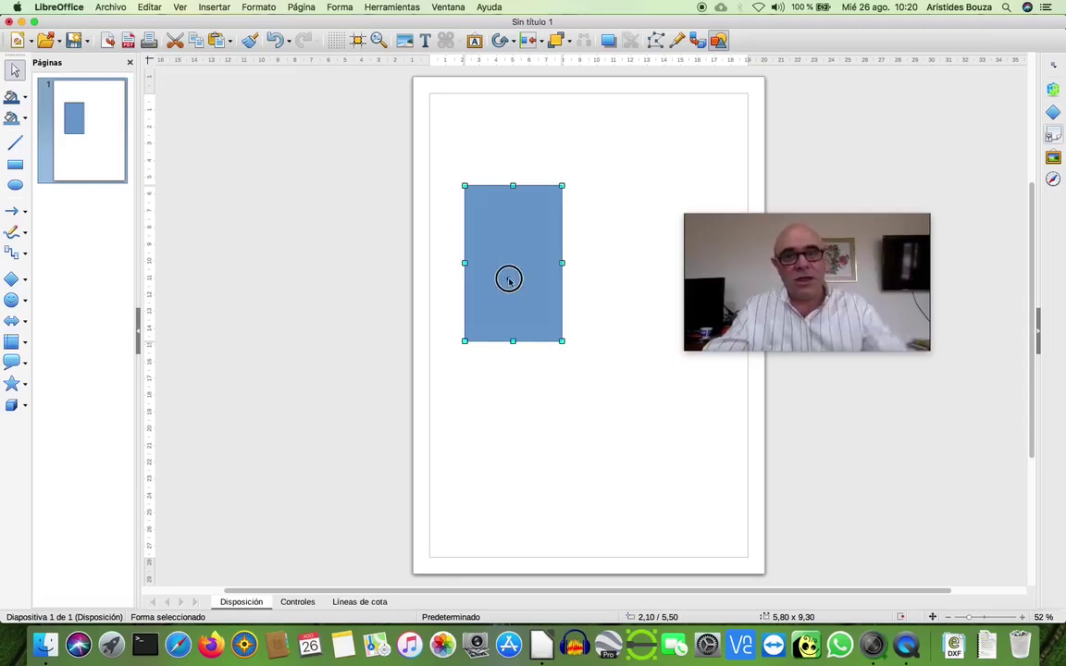
{"action": "left_click_drag", "start_coordinate": [521, 237], "coordinate": [557, 311]}
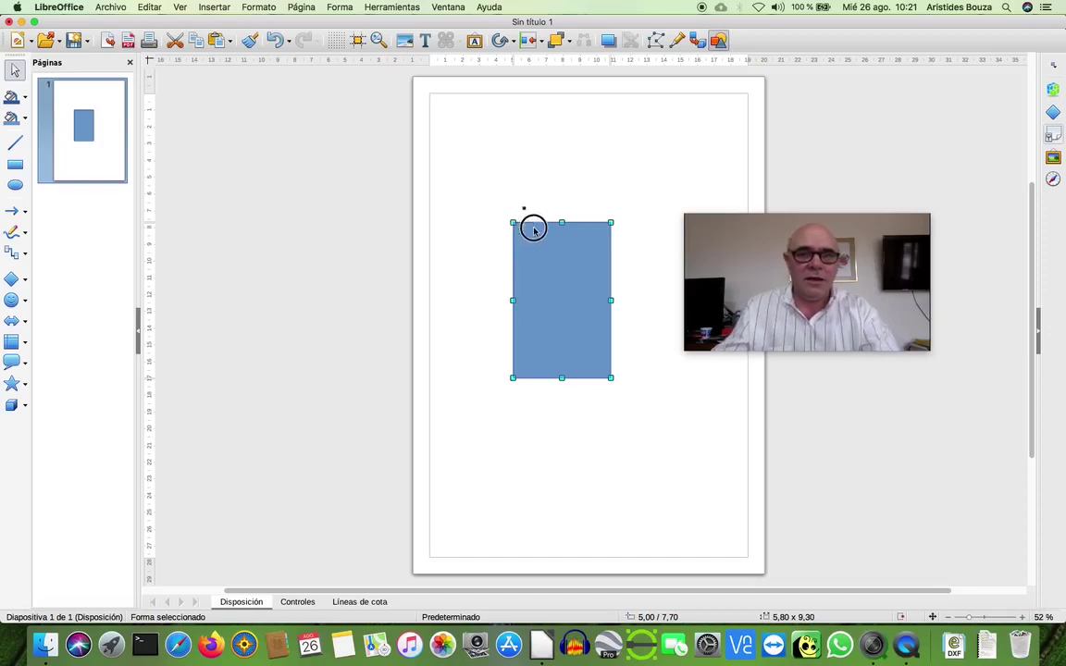
{"action": "left_click_drag", "start_coordinate": [524, 232], "coordinate": [501, 152]}
{"action": "left_click_drag", "start_coordinate": [532, 219], "coordinate": [493, 300]}
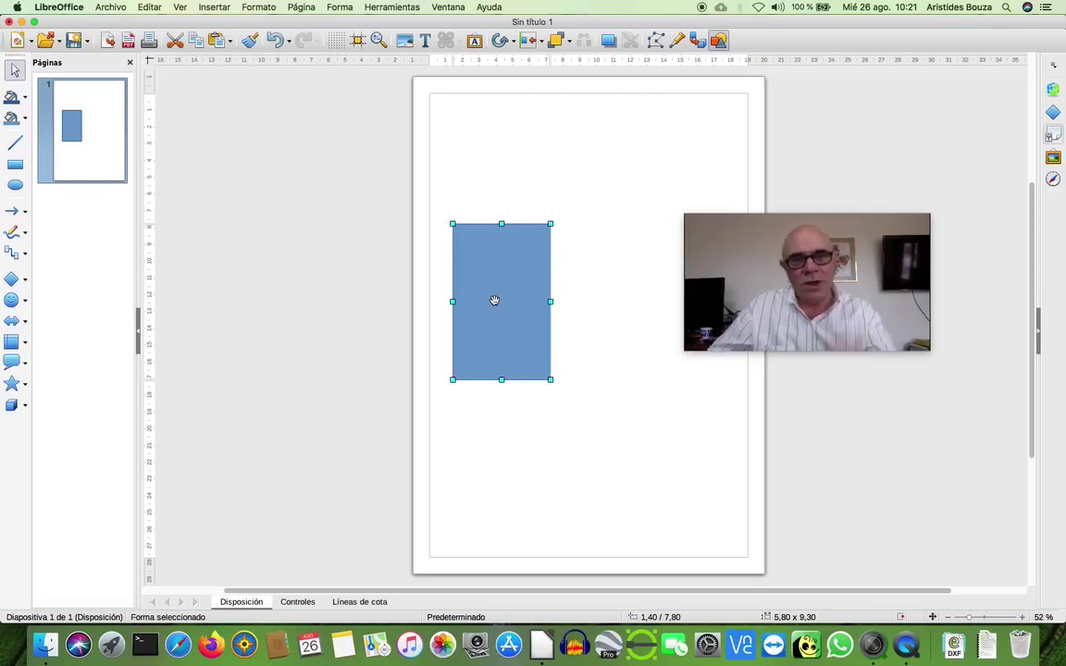
Switch the rectangle to rotation mode and place the camera preview beside it
{"action": "left_click_drag", "start_coordinate": [756, 292], "coordinate": [644, 292]}
{"action": "left_click", "coordinate": [485, 262]}
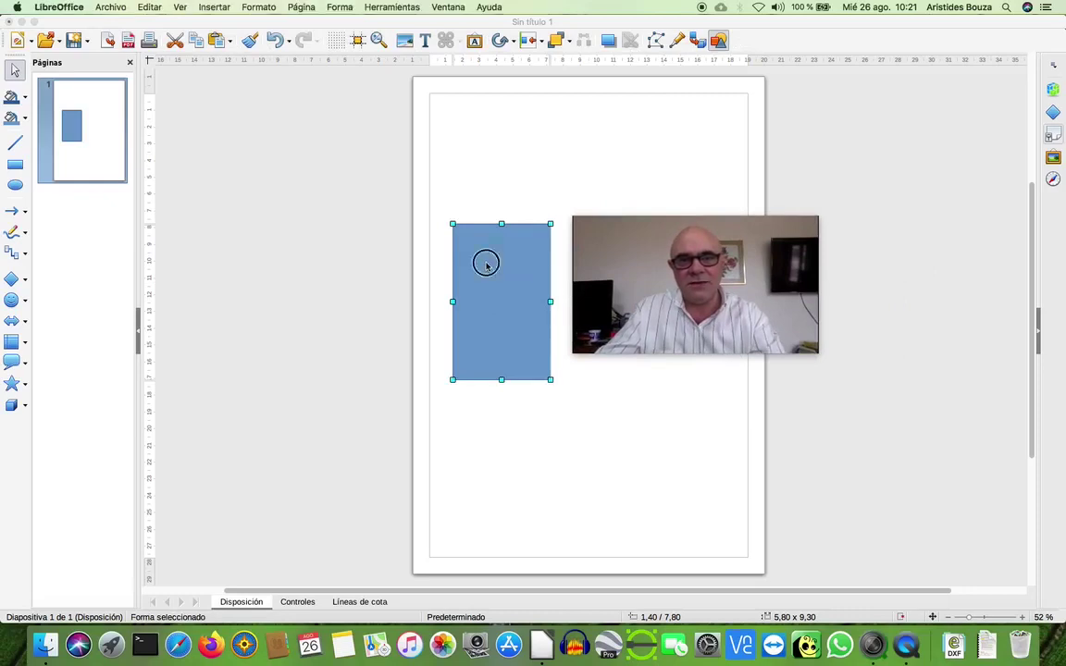
{"action": "left_click", "coordinate": [503, 296]}
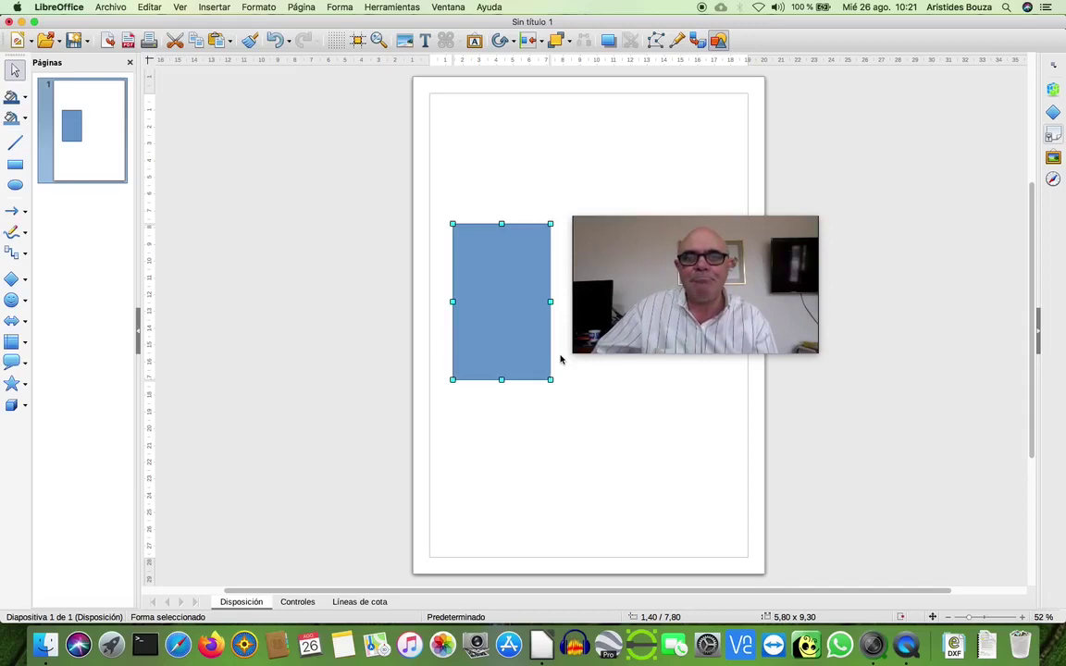
{"action": "left_click", "coordinate": [504, 317]}
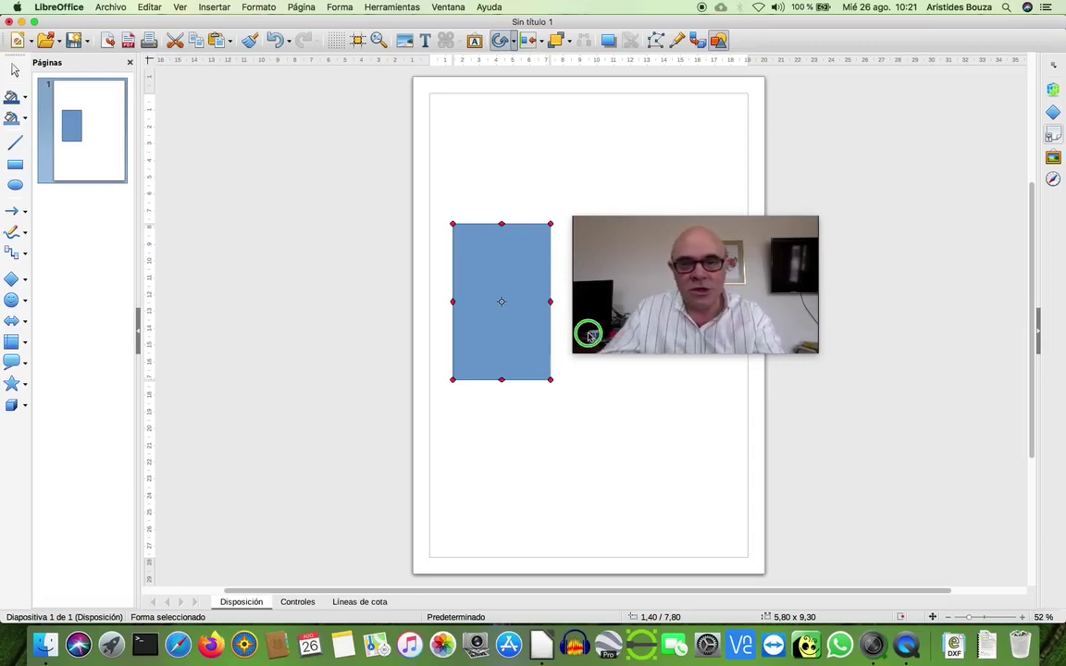
{"action": "left_click", "coordinate": [625, 275]}
{"action": "left_click_drag", "start_coordinate": [625, 275], "coordinate": [556, 367]}
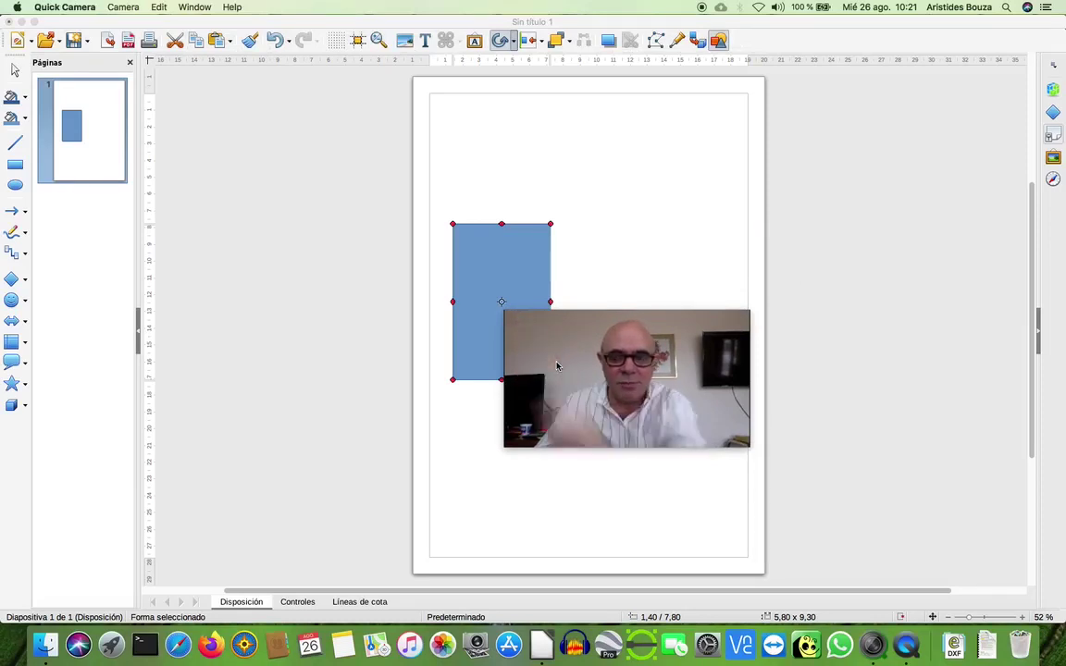
{"action": "left_click_drag", "start_coordinate": [556, 367], "coordinate": [619, 280]}
{"action": "left_click", "coordinate": [528, 345]}
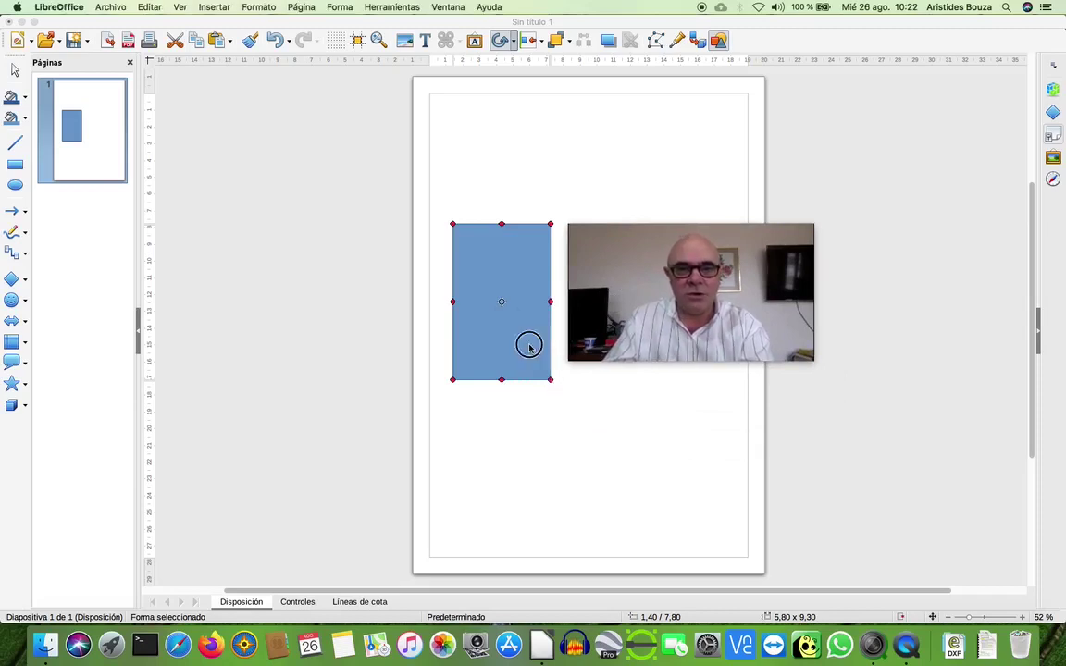
{"action": "left_click", "coordinate": [496, 307]}
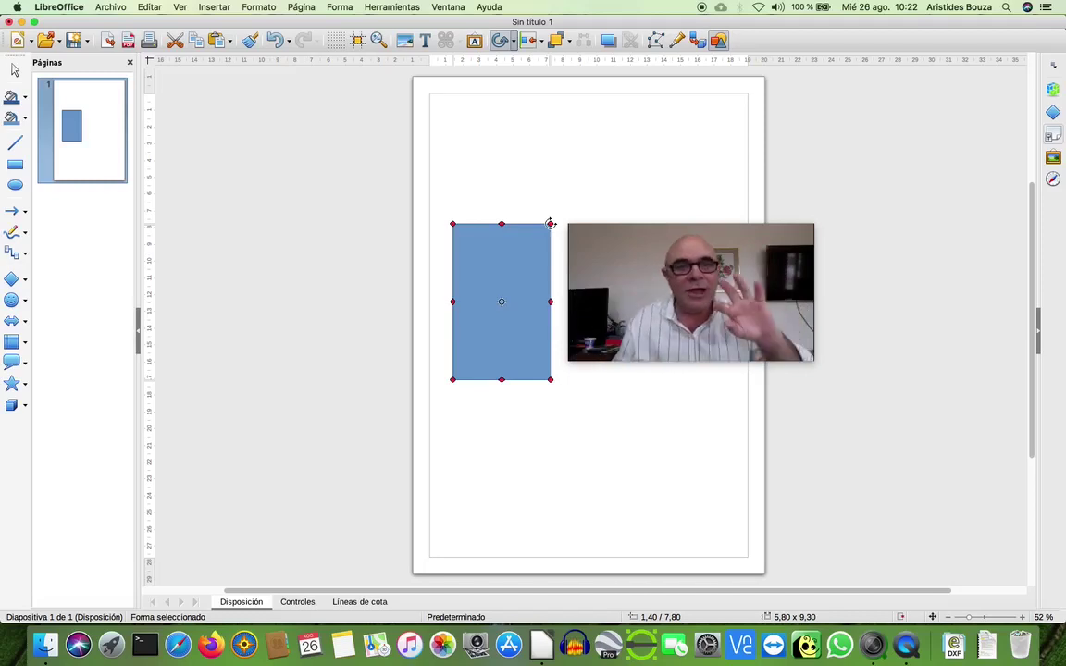
Rotate the rectangle clockwise about its centre in two turns, to about 50 degrees, and return it to its resize handles
{"action": "left_click_drag", "start_coordinate": [549, 223], "coordinate": [504, 208]}
{"action": "left_click_drag", "start_coordinate": [638, 283], "coordinate": [738, 309]}
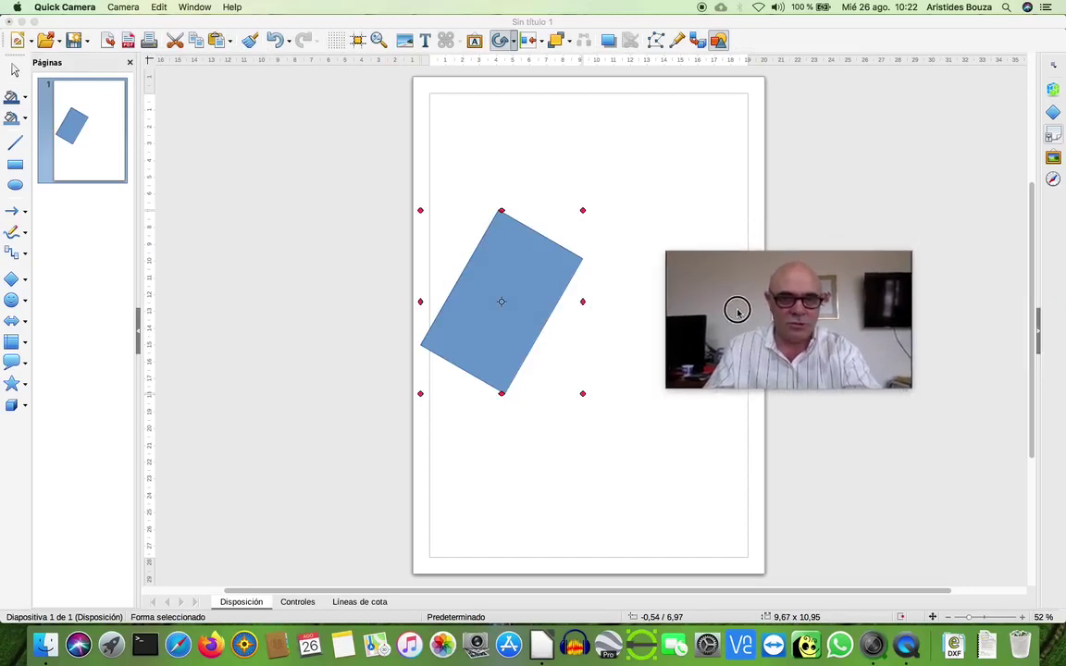
{"action": "left_click", "coordinate": [584, 213]}
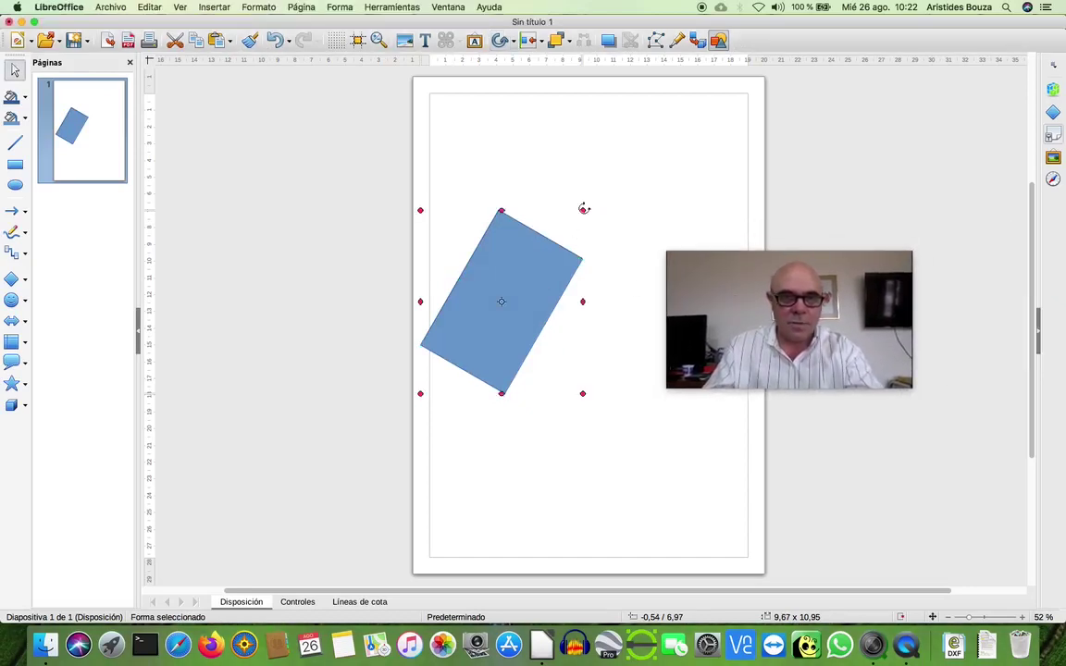
{"action": "left_click_drag", "start_coordinate": [584, 213], "coordinate": [618, 239]}
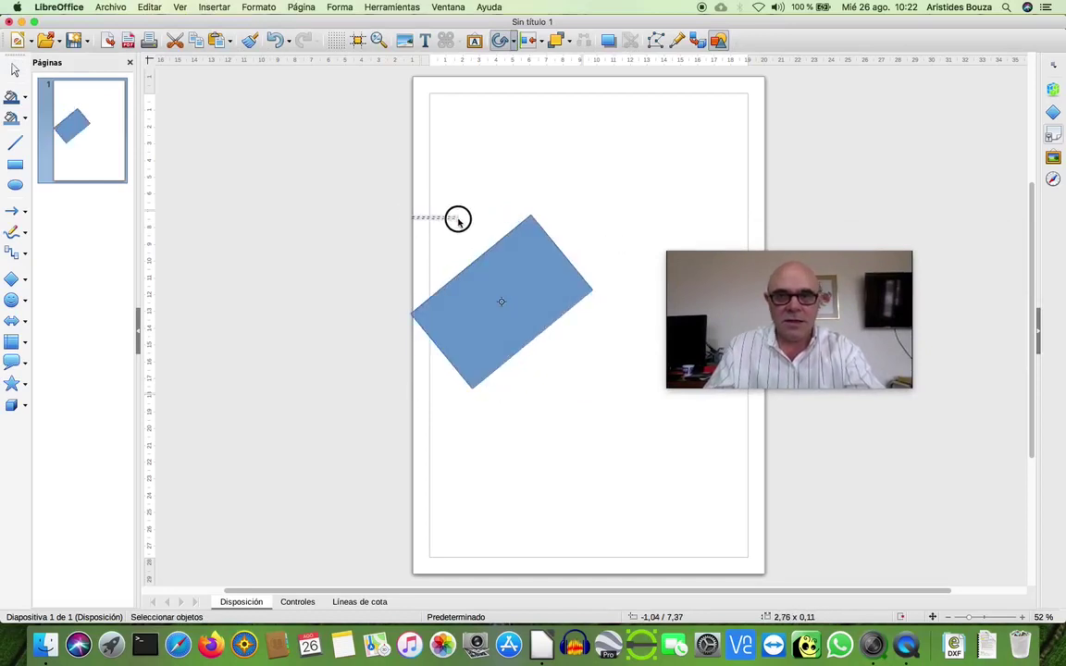
{"action": "left_click", "coordinate": [524, 288]}
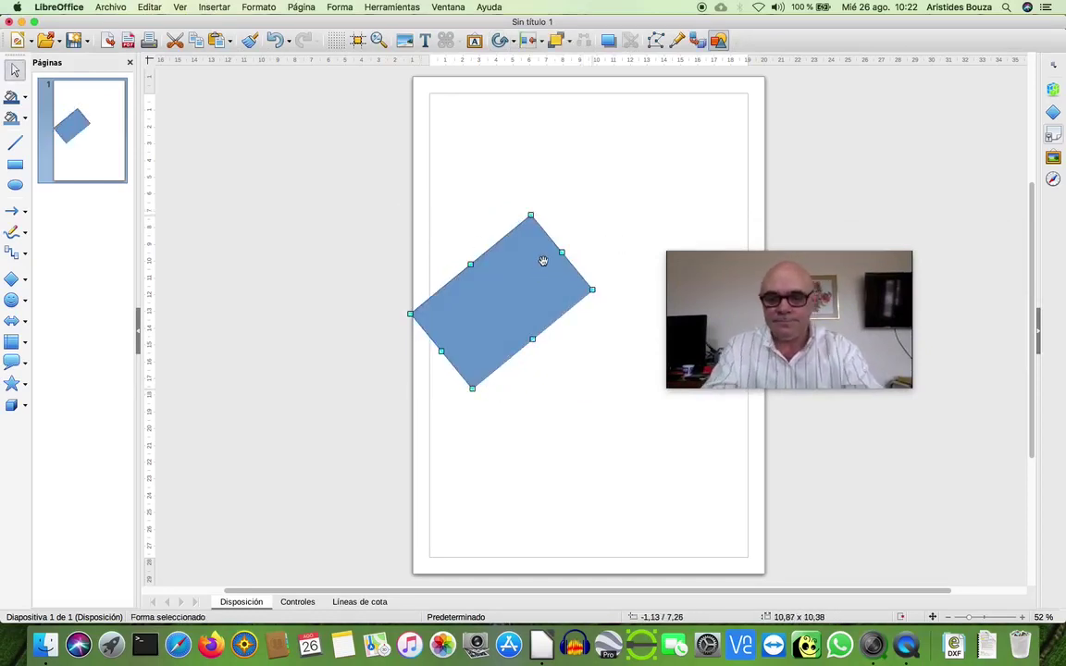
Undo the rectangle's rotations and its last few moves
{"action": "key", "text": "super+z"}
{"action": "key", "text": "super+z"}
{"action": "key", "text": "super+z"}
{"action": "key", "text": "super+z"}
{"action": "key", "text": "super+z"}
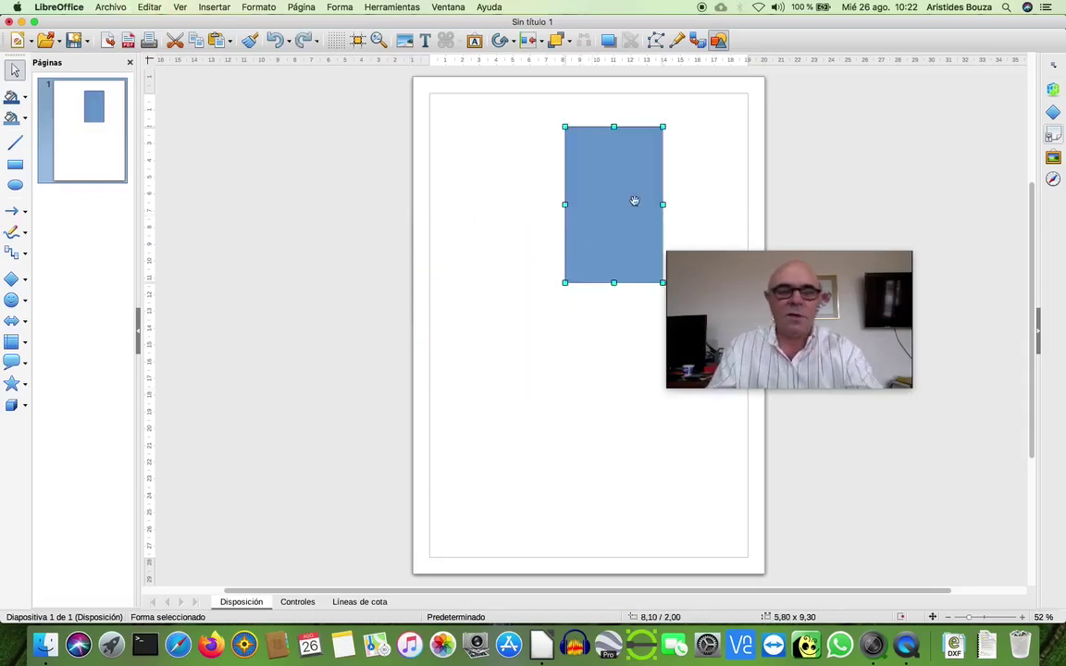
Move the rectangle to about 2.3 / 9.2 cm and rotate it slightly counter-clockwise around a pivot placed near its lower-left corner
{"action": "left_click_drag", "start_coordinate": [633, 200], "coordinate": [545, 326]}
{"action": "left_click", "coordinate": [545, 326]}
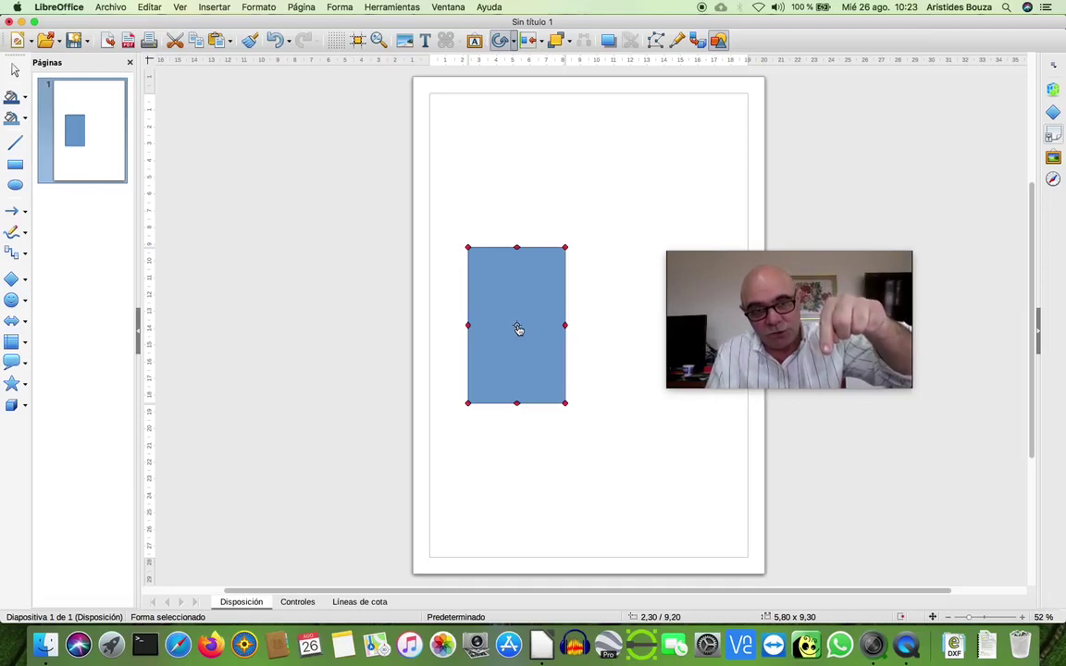
{"action": "left_click_drag", "start_coordinate": [519, 329], "coordinate": [485, 381]}
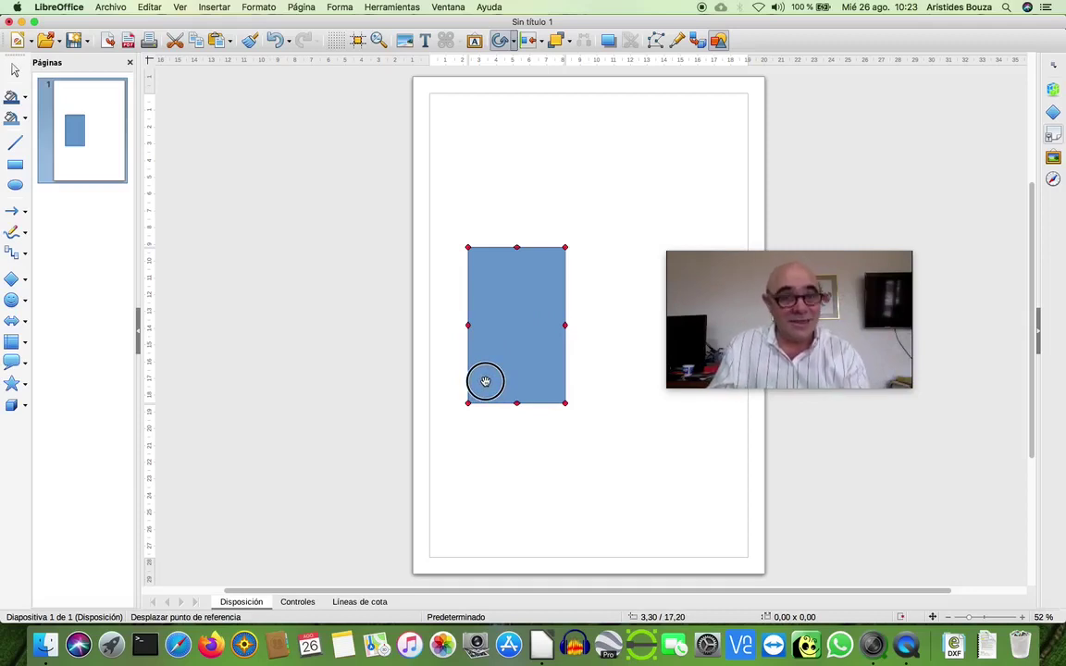
{"action": "left_click_drag", "start_coordinate": [485, 381], "coordinate": [486, 385]}
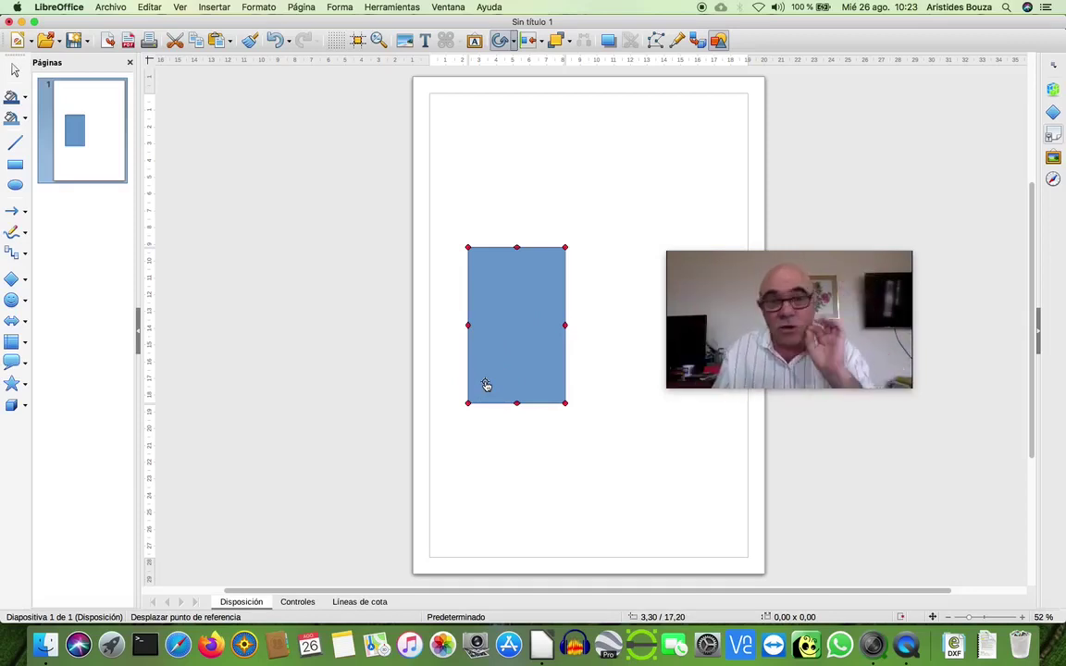
{"action": "left_click", "coordinate": [567, 404]}
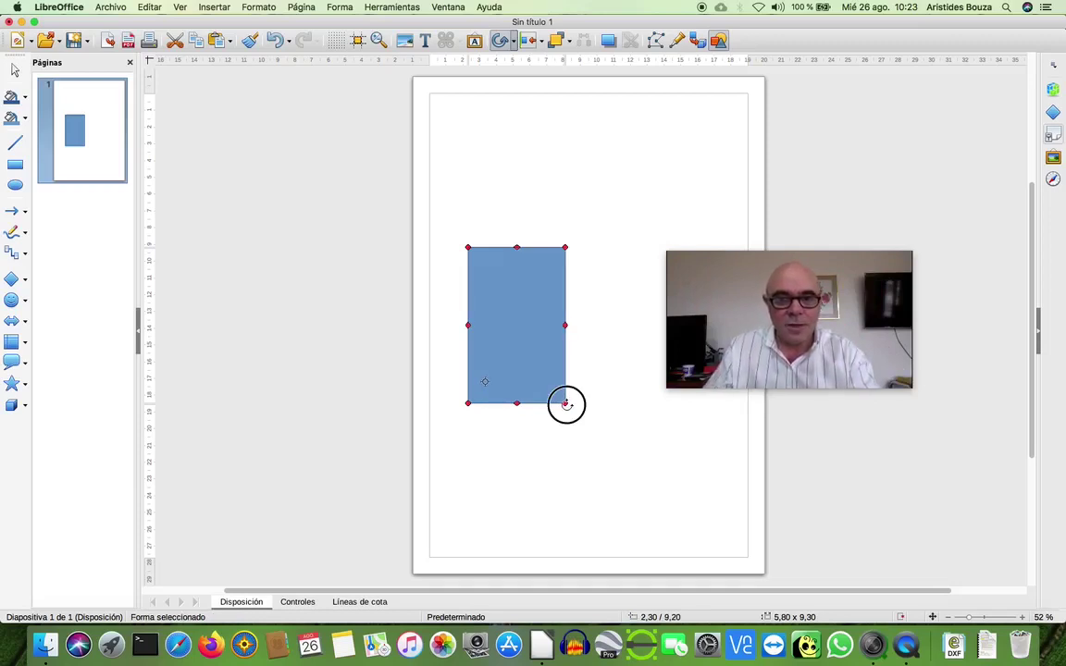
{"action": "left_click_drag", "start_coordinate": [566, 405], "coordinate": [549, 386]}
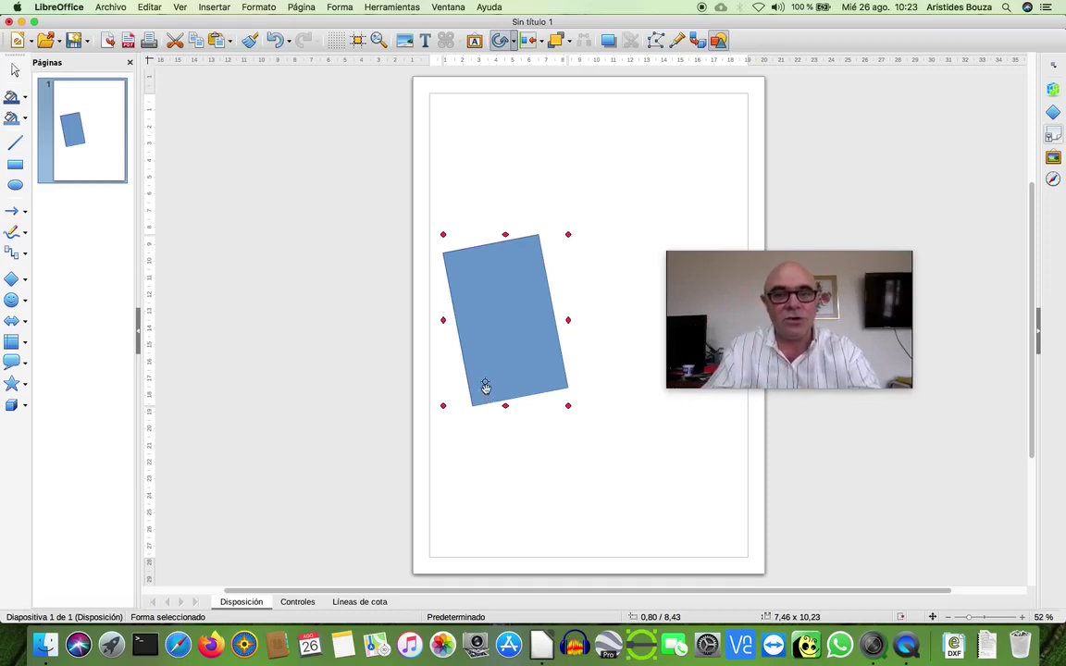
Relocate the pivot to the rectangle's upper-right corner, rotate the rectangle about 132° counter-clockwise around it, and swing it back below the pivot
{"action": "left_click_drag", "start_coordinate": [487, 388], "coordinate": [539, 234]}
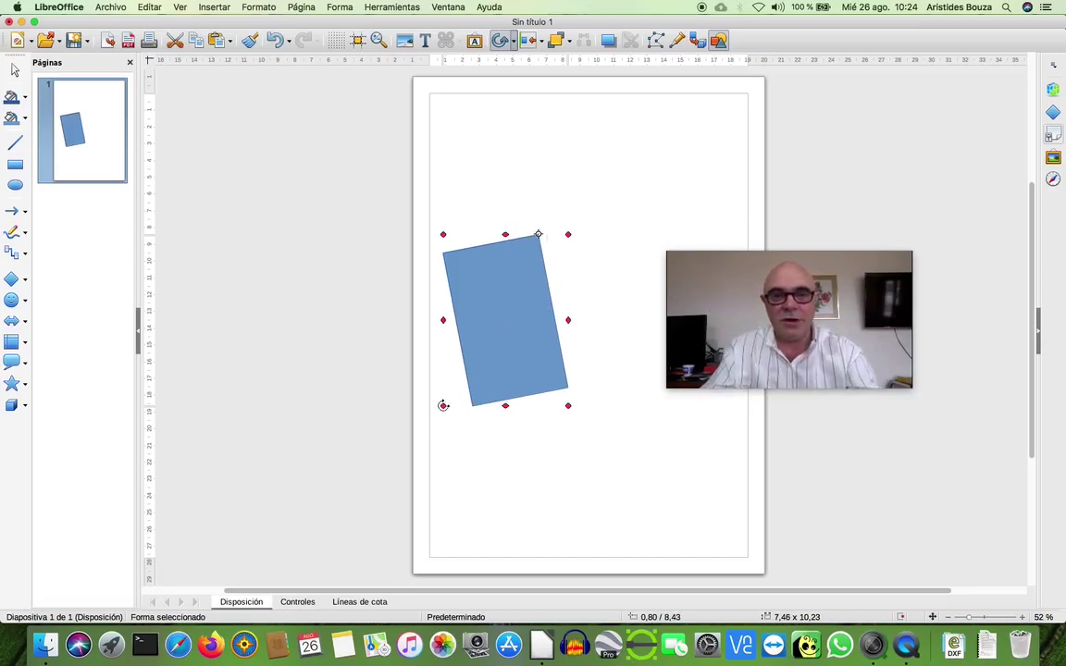
{"action": "left_click_drag", "start_coordinate": [443, 406], "coordinate": [569, 228]}
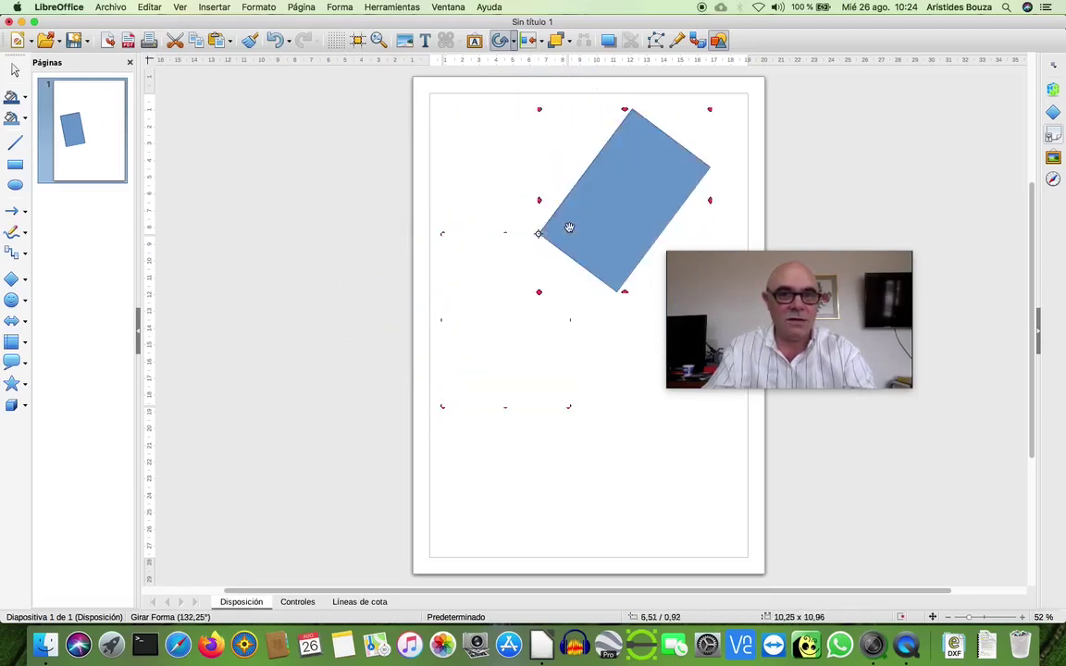
{"action": "left_click", "coordinate": [710, 110]}
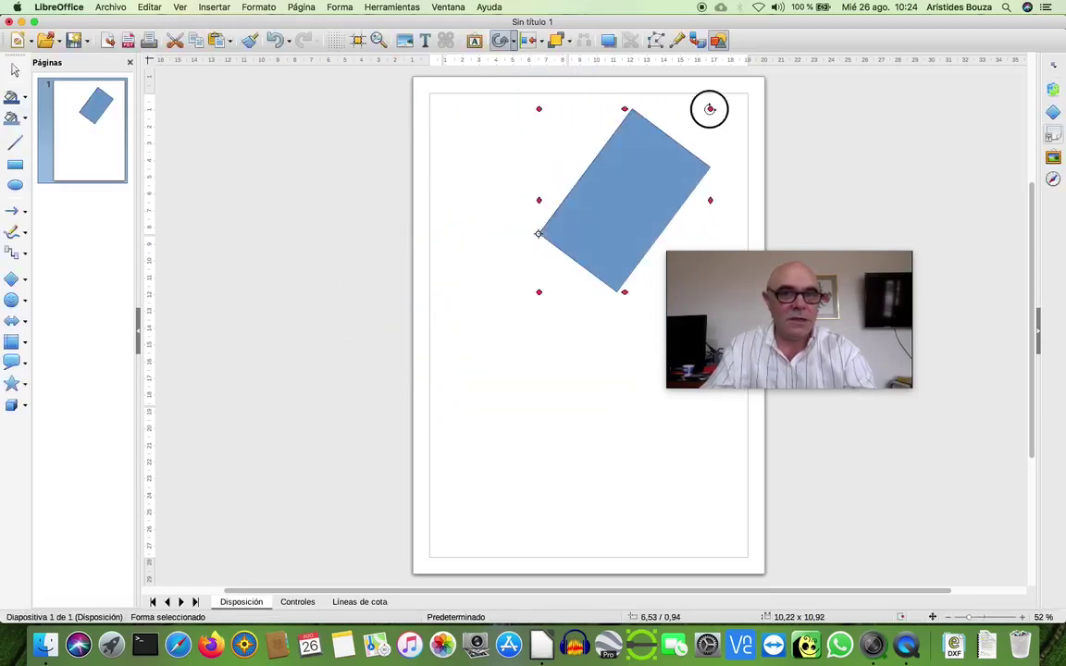
{"action": "left_click_drag", "start_coordinate": [710, 109], "coordinate": [552, 329]}
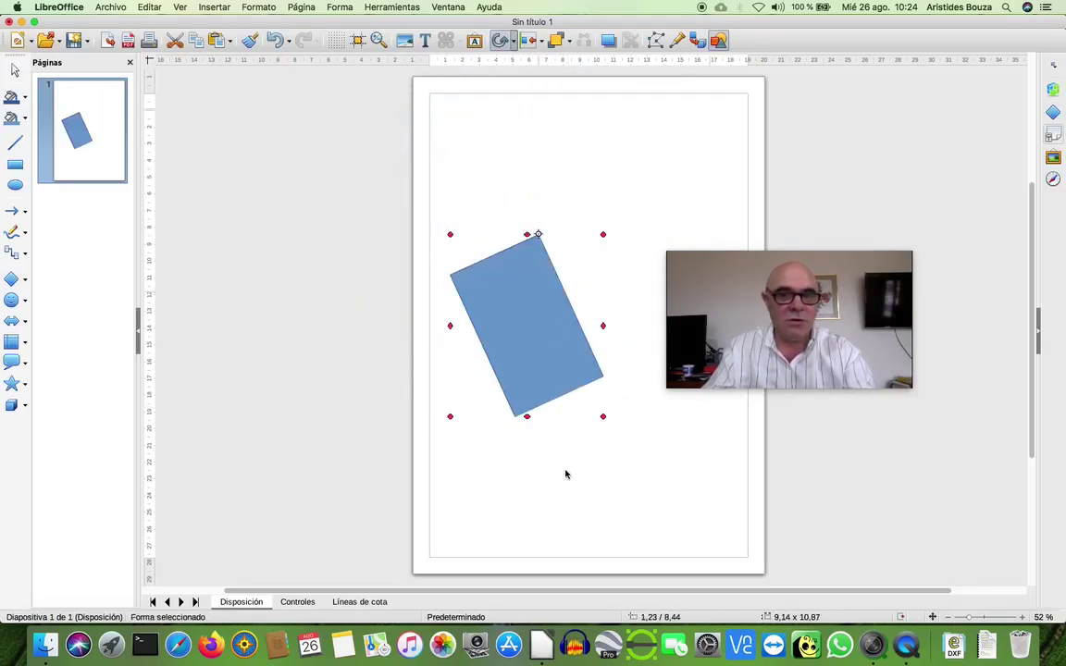
Widen and shorten the tilted rectangle from its lowest corner, to about 8.9 × 8.4 cm overall
{"action": "left_click", "coordinate": [704, 484]}
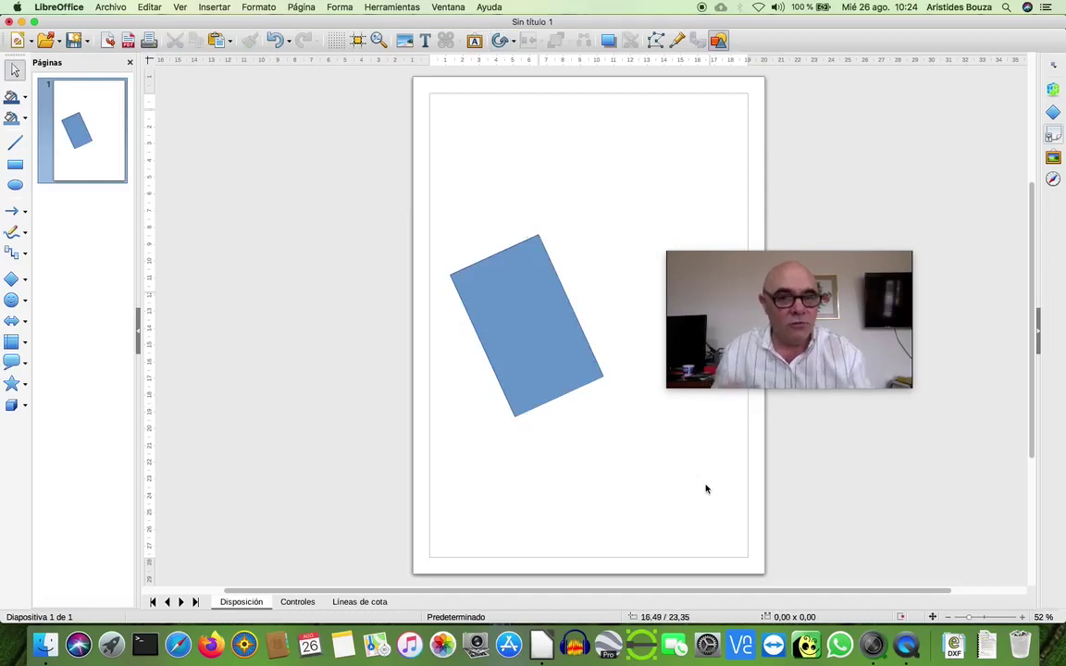
{"action": "left_click", "coordinate": [520, 332]}
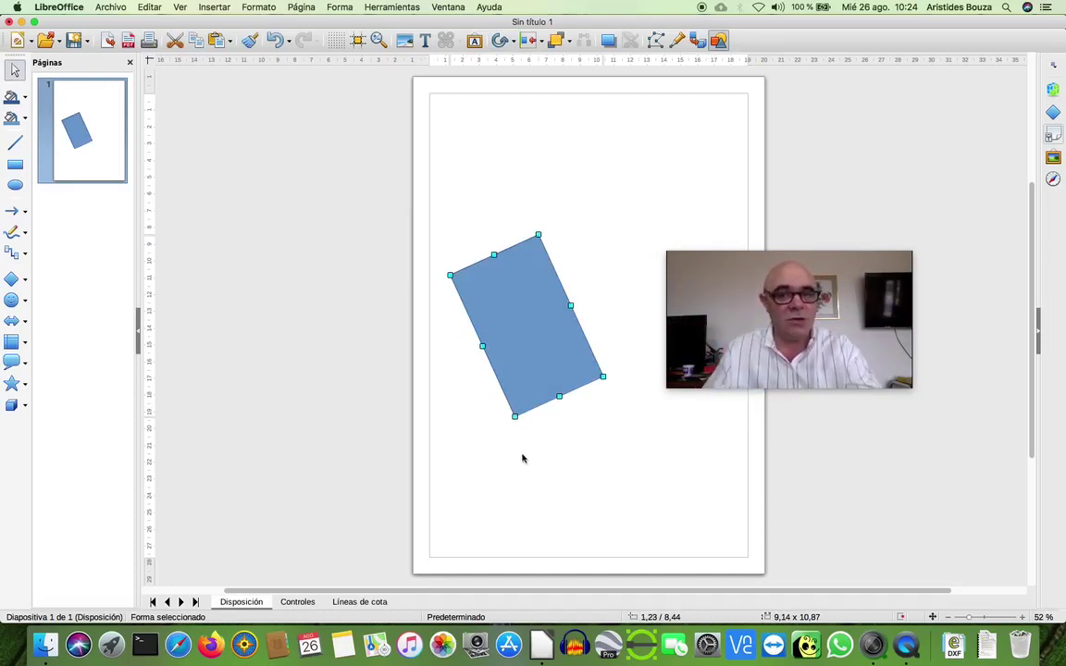
{"action": "left_click", "coordinate": [514, 418]}
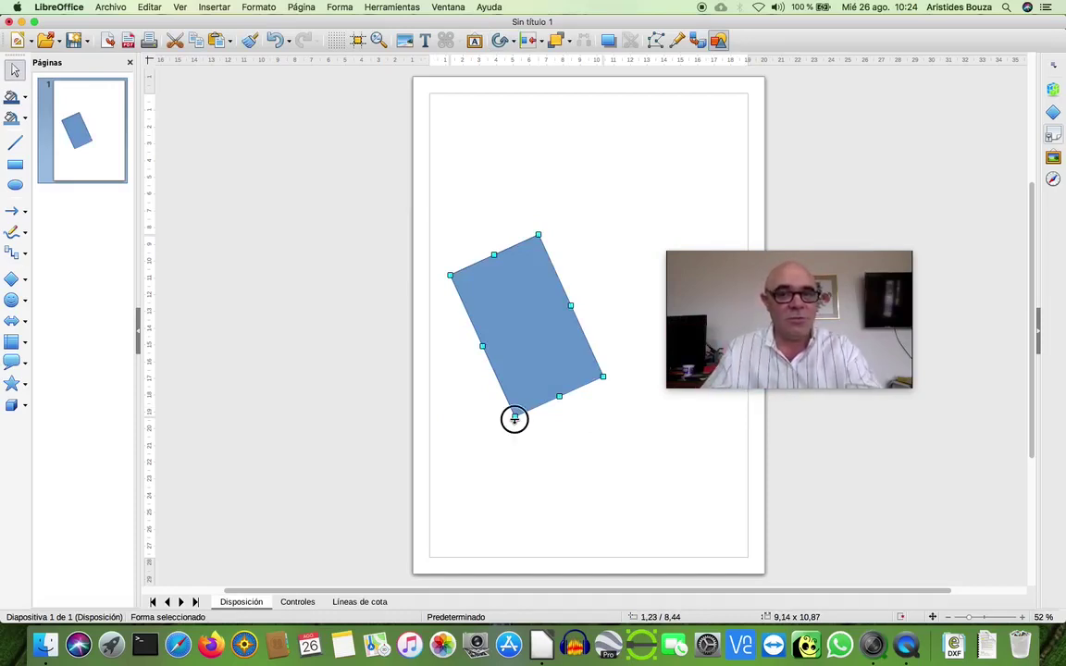
{"action": "left_click_drag", "start_coordinate": [514, 418], "coordinate": [474, 375]}
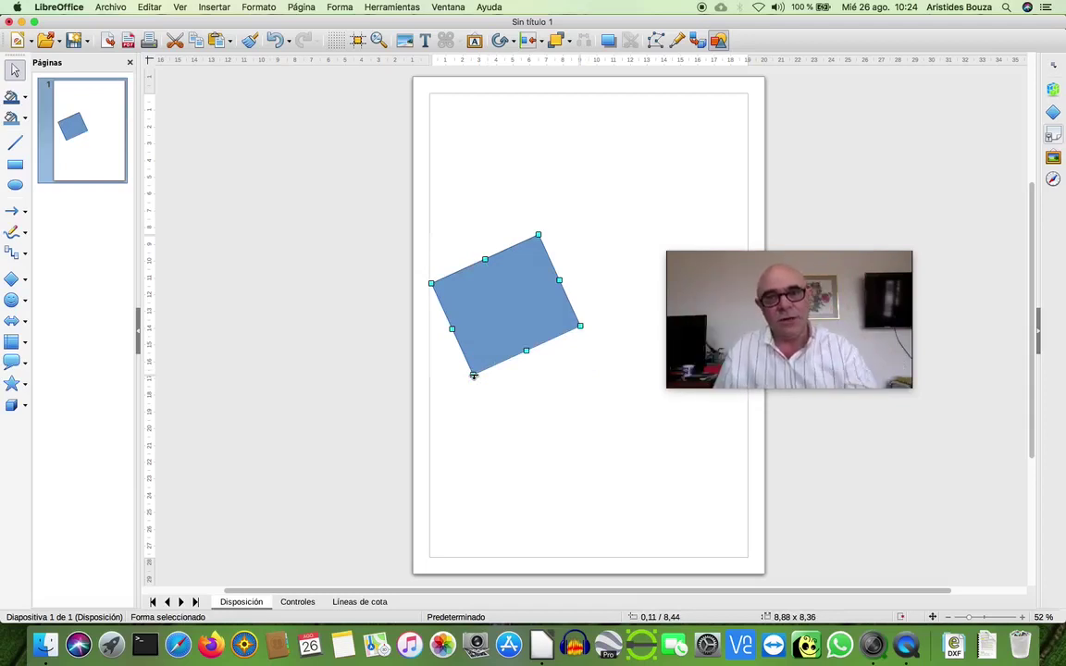
Place the rotation pivot on the rectangle's lower-right corner and rotate the shape clockwise around it until its edges are nearly level
{"action": "left_click", "coordinate": [518, 308]}
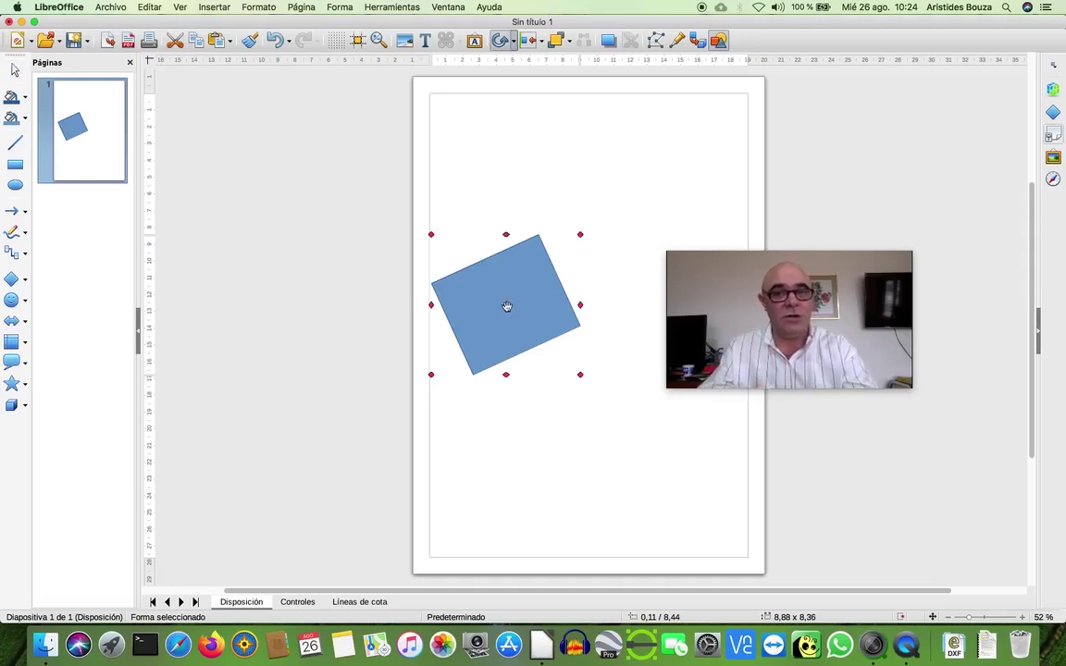
{"action": "left_click_drag", "start_coordinate": [507, 308], "coordinate": [431, 286]}
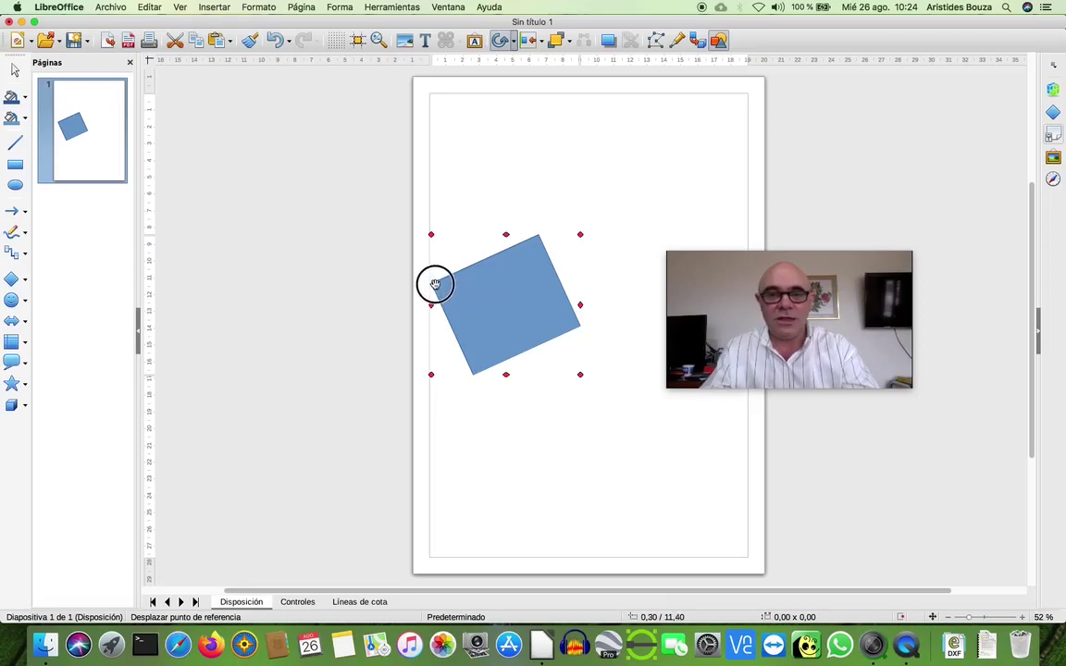
{"action": "left_click", "coordinate": [579, 326]}
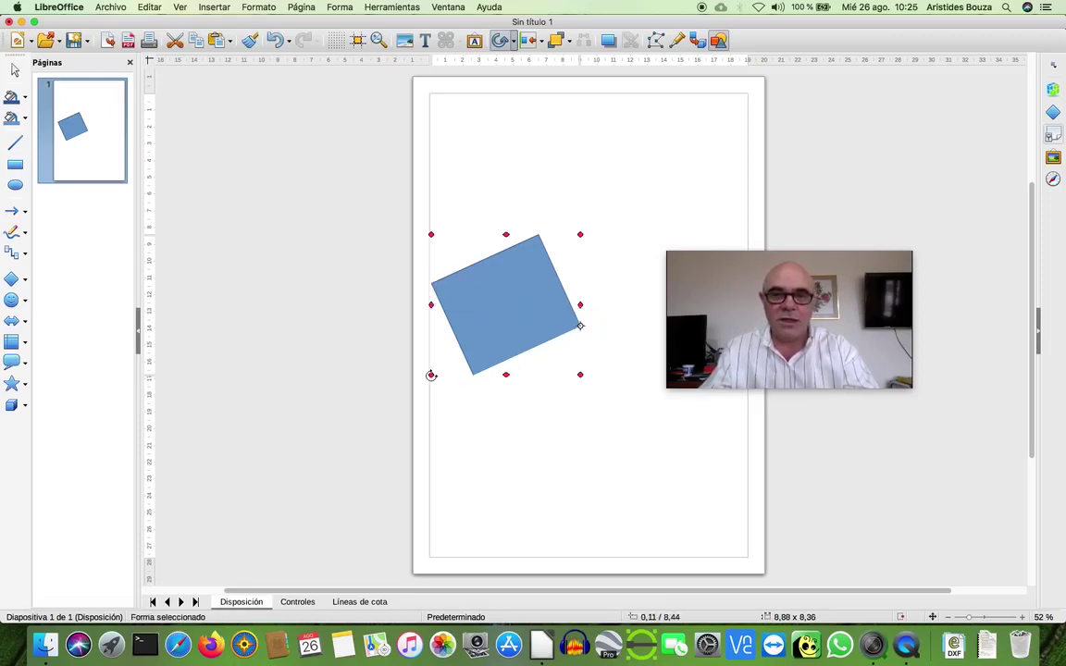
{"action": "left_click_drag", "start_coordinate": [431, 375], "coordinate": [407, 321]}
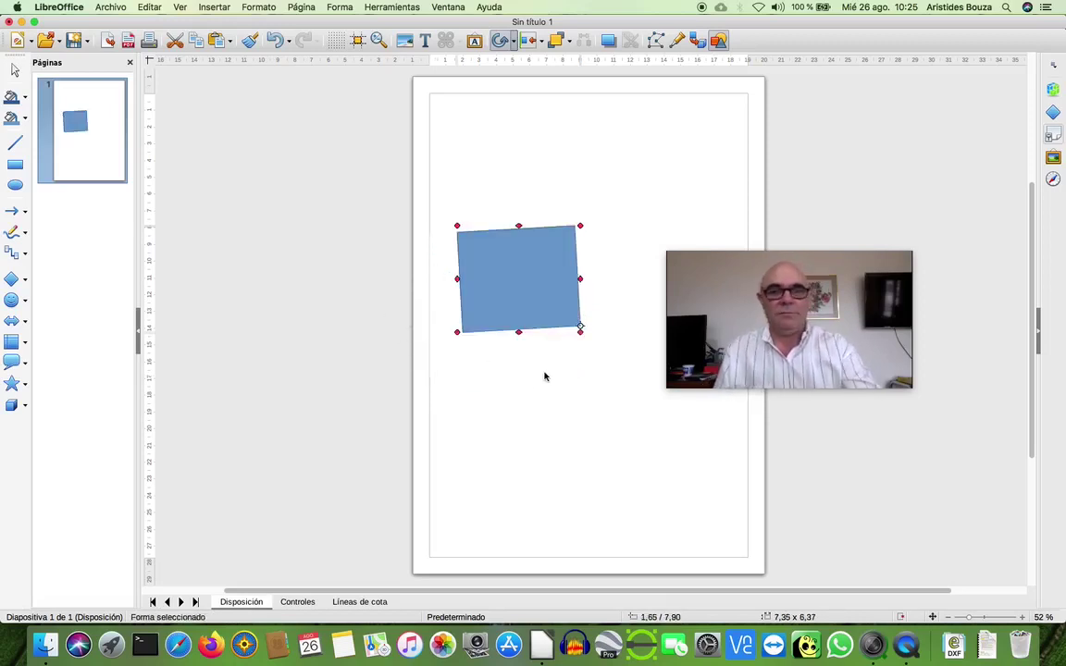
Delete the rotated rectangle from the page
{"action": "left_click", "coordinate": [521, 353]}
{"action": "left_click", "coordinate": [507, 262]}
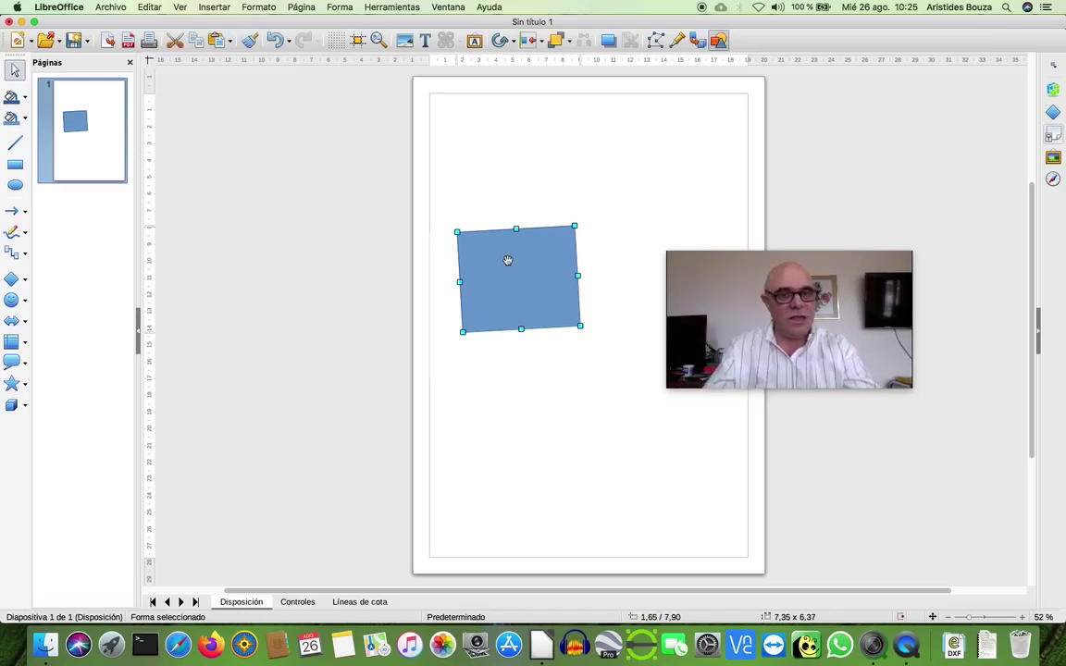
{"action": "key", "text": "Delete"}
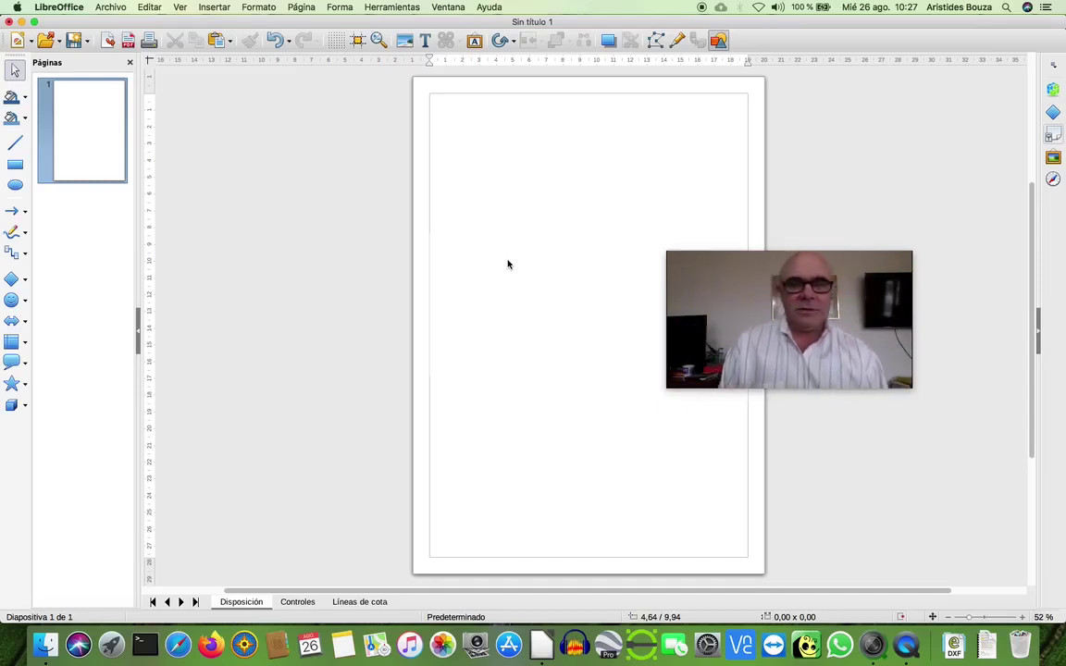
Draw a rectangle about 6.5 × 9.2 cm on the left half of the page, check its deselected state, and delete it
{"action": "left_click", "coordinate": [16, 164]}
{"action": "left_click_drag", "start_coordinate": [475, 207], "coordinate": [585, 361]}
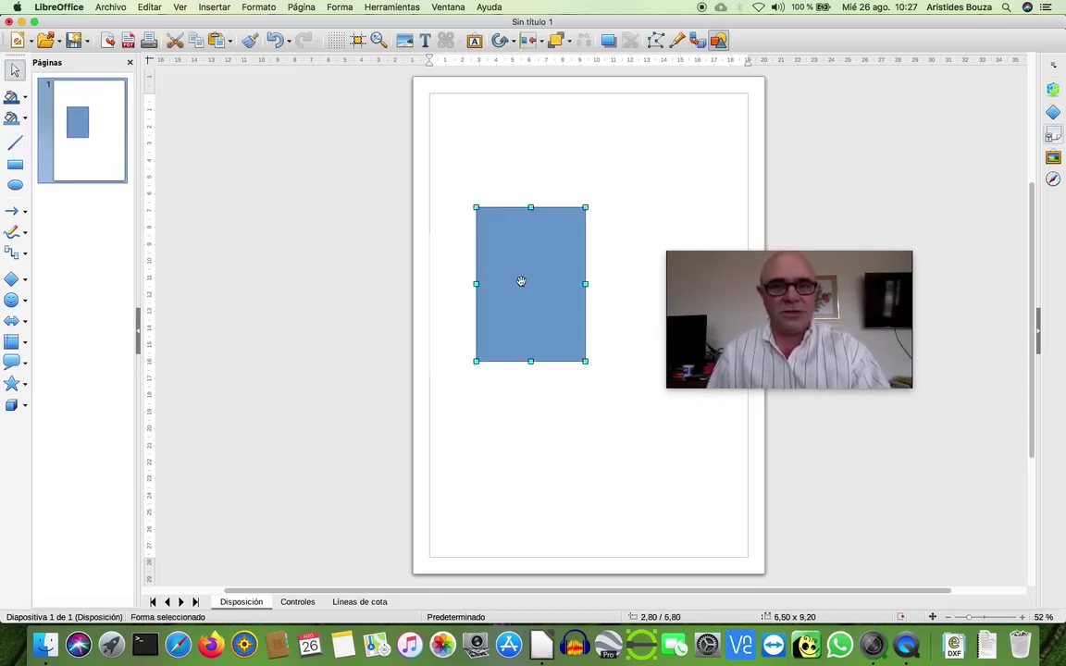
{"action": "left_click", "coordinate": [533, 164]}
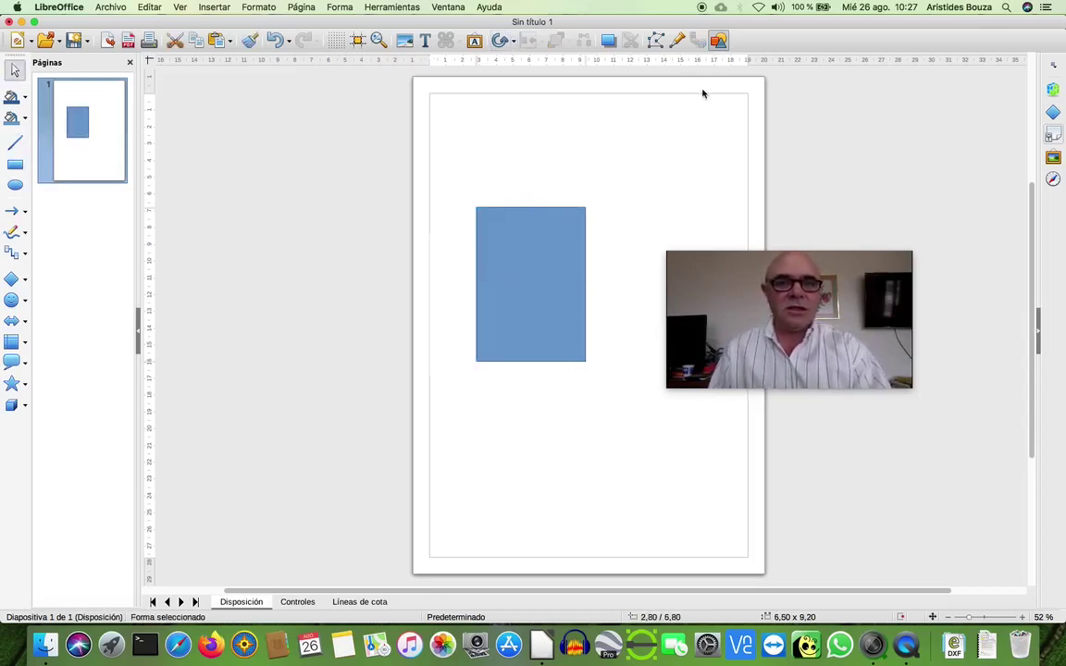
{"action": "left_click", "coordinate": [567, 226]}
{"action": "key", "text": "Delete"}
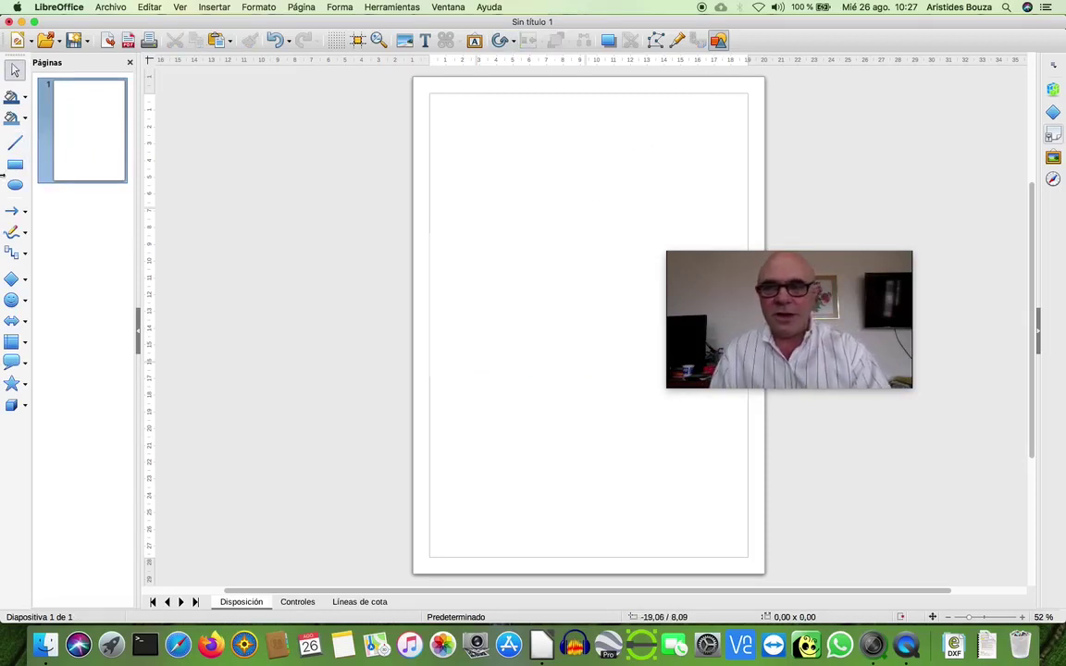
Draw two overlapping rectangles, about 7.1 × 7.6 cm and 7 × 6.3 cm, and nudge the first one down to 8.8 cm
{"action": "left_click", "coordinate": [14, 164]}
{"action": "mouse_move", "coordinate": [493, 237]}
{"action": "left_mouse_down"}
{"action": "mouse_move", "coordinate": [562, 342]}
{"action": "mouse_move", "coordinate": [611, 364]}
{"action": "left_mouse_up"}
{"action": "left_click", "coordinate": [15, 164]}
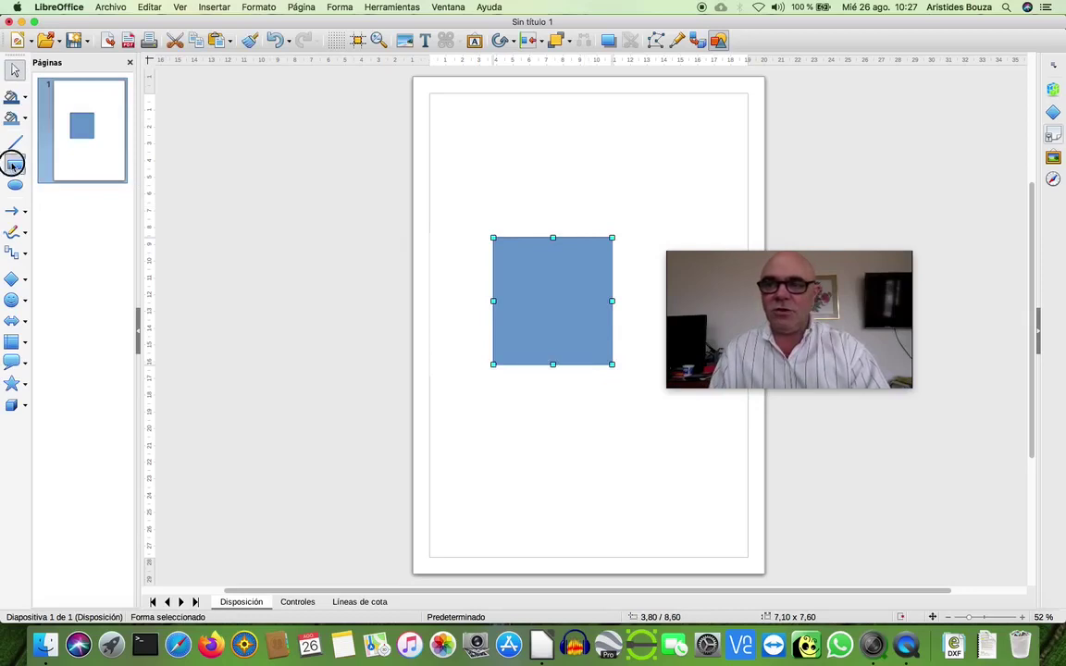
{"action": "left_click_drag", "start_coordinate": [424, 193], "coordinate": [543, 297]}
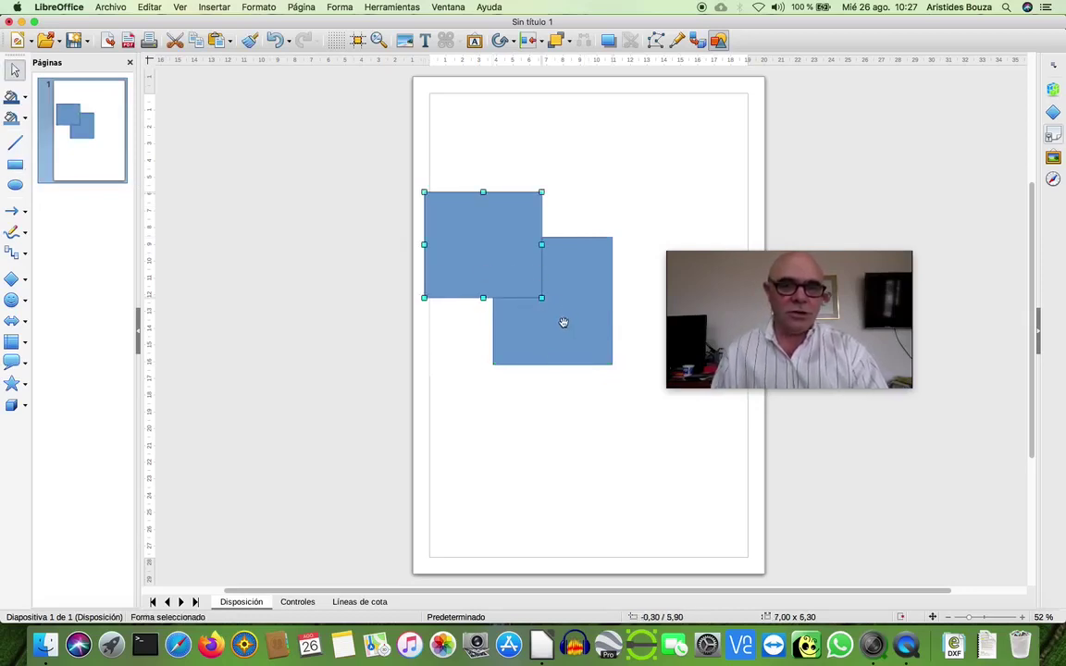
{"action": "left_click", "coordinate": [562, 324]}
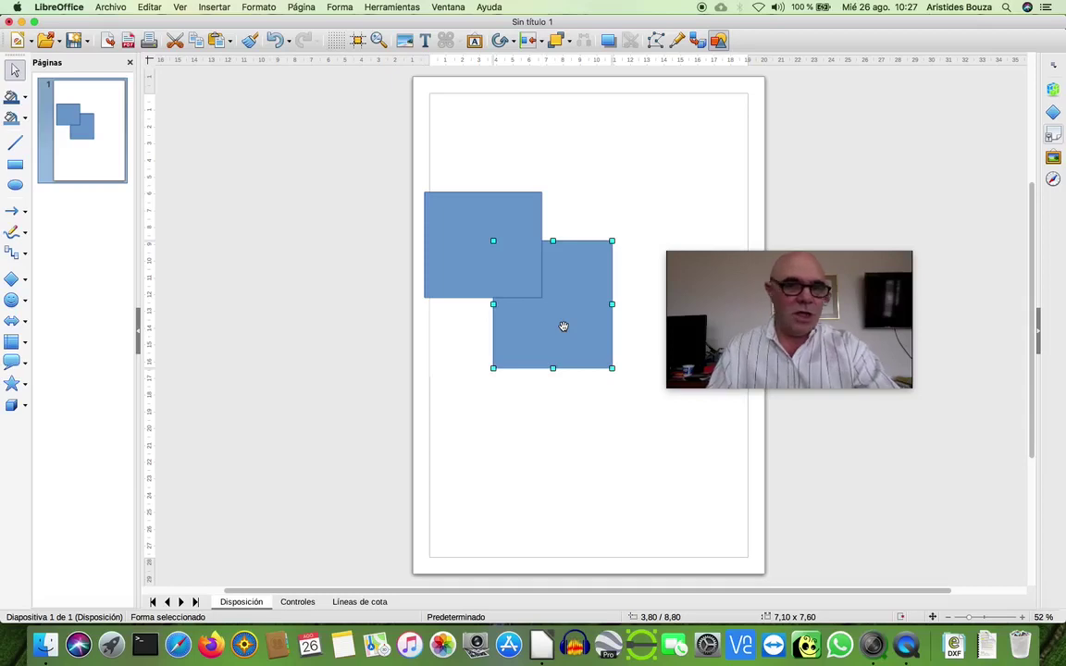
Move the camera preview over the rectangles and back beside them, and return to the drawing
{"action": "left_click_drag", "start_coordinate": [764, 310], "coordinate": [626, 349]}
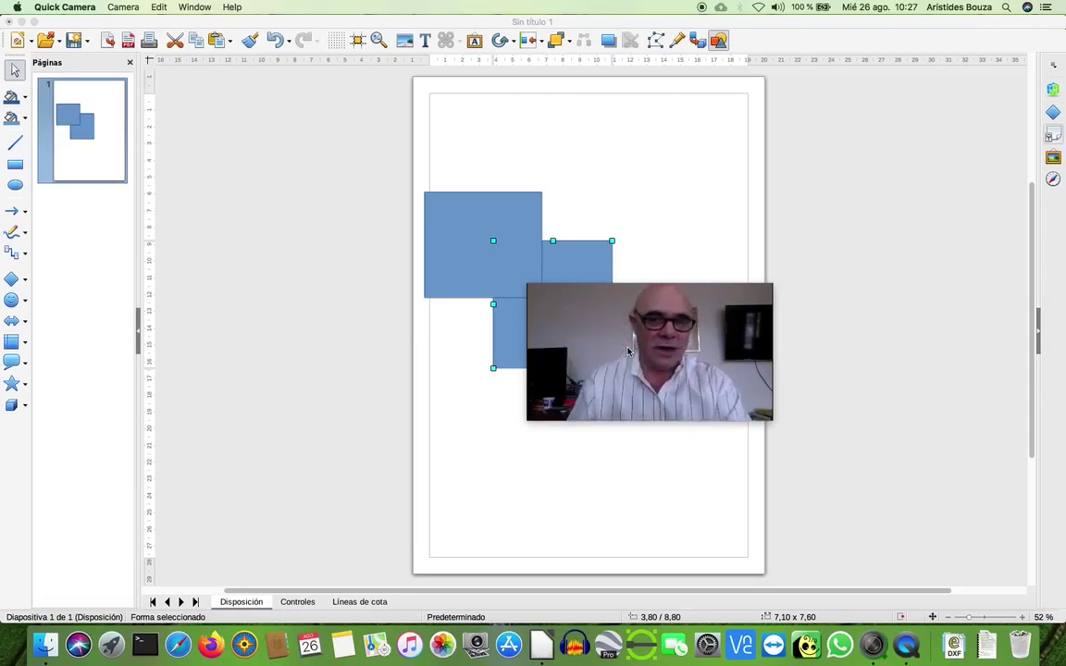
{"action": "left_click_drag", "start_coordinate": [678, 387], "coordinate": [827, 389]}
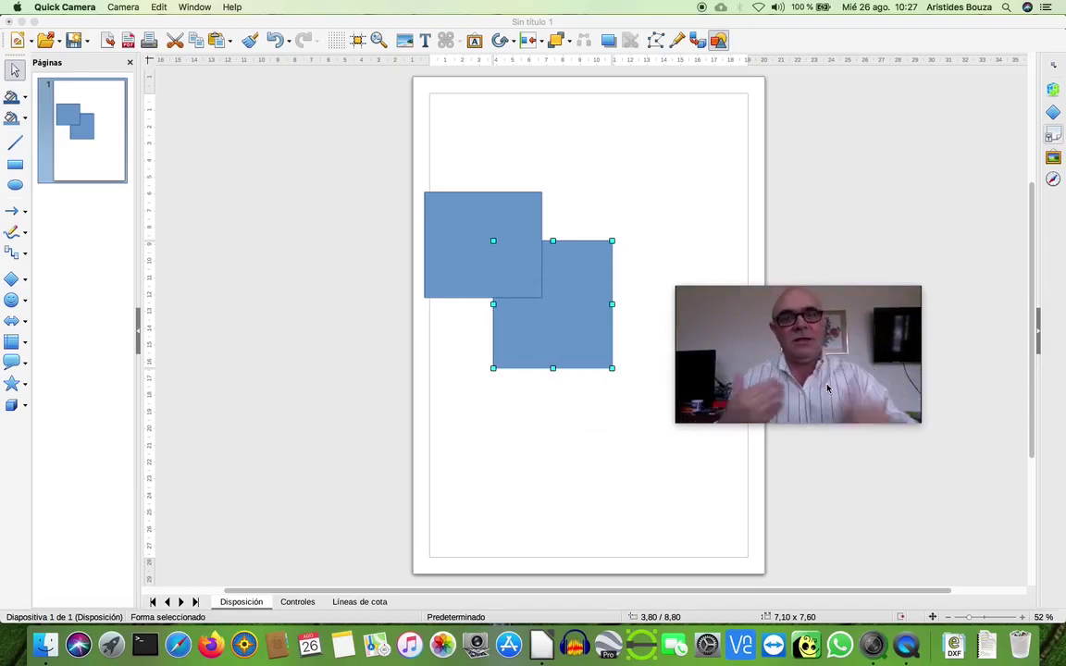
{"action": "left_click", "coordinate": [597, 196]}
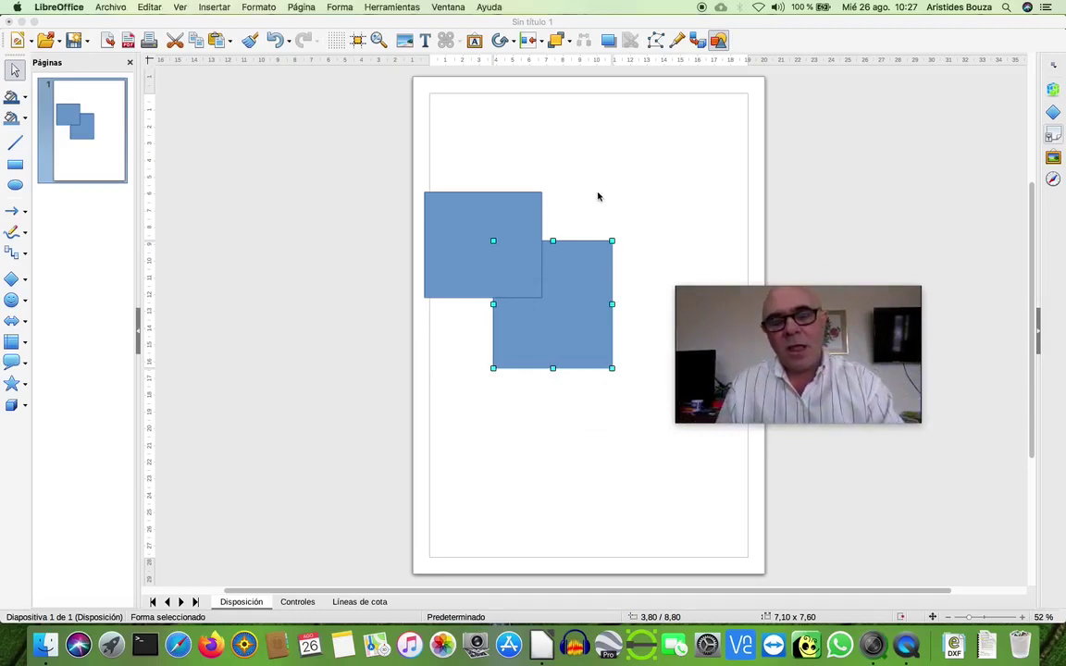
Delete the upper-left rectangle and move the remaining one to about 2.1 / 6.6 cm
{"action": "left_click", "coordinate": [568, 268]}
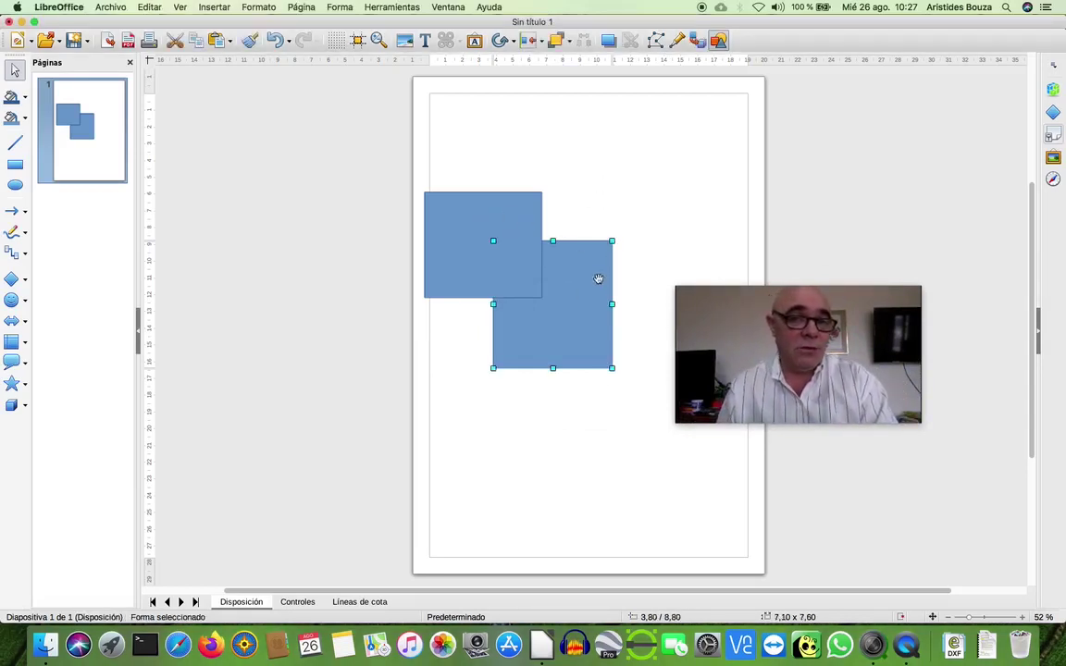
{"action": "left_click", "coordinate": [511, 214]}
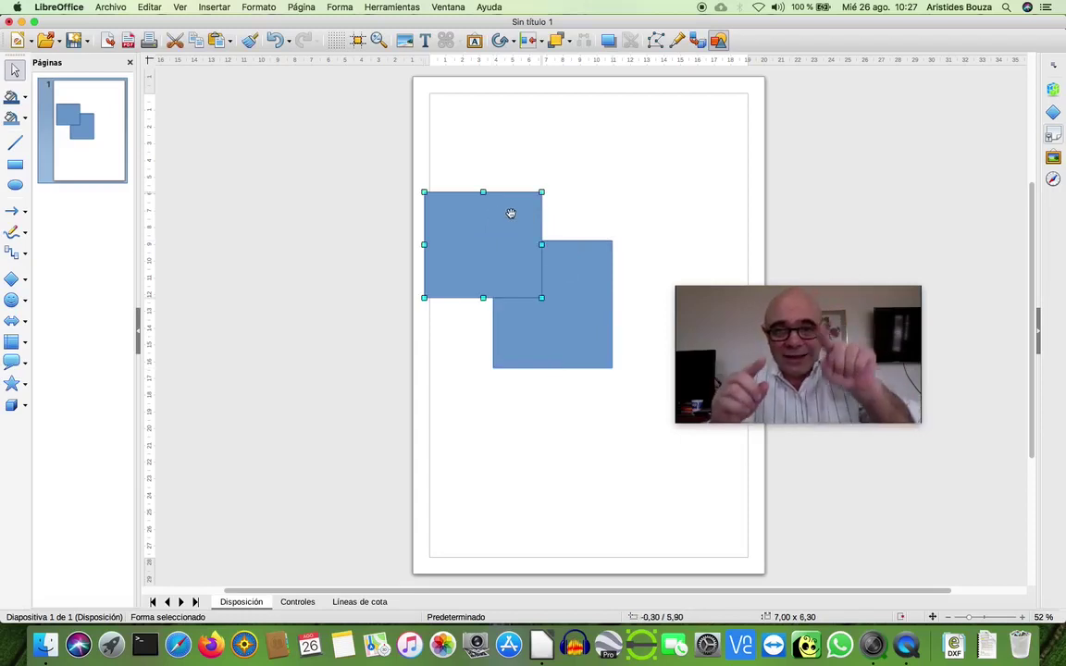
{"action": "key", "text": "Delete"}
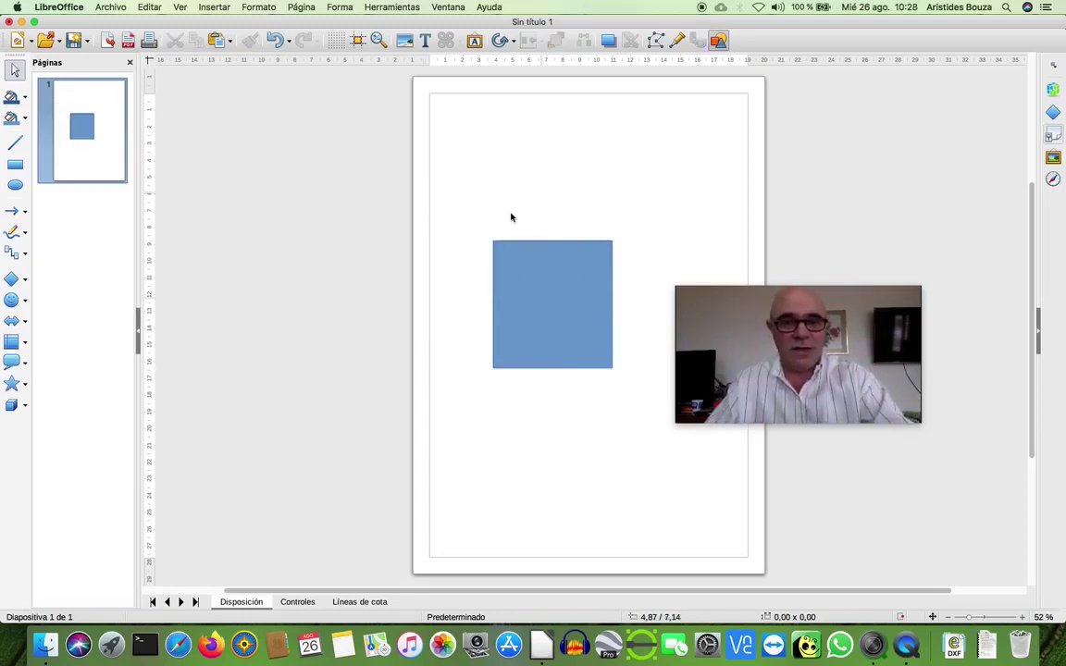
{"action": "left_click", "coordinate": [537, 292]}
{"action": "left_click_drag", "start_coordinate": [536, 292], "coordinate": [508, 254]}
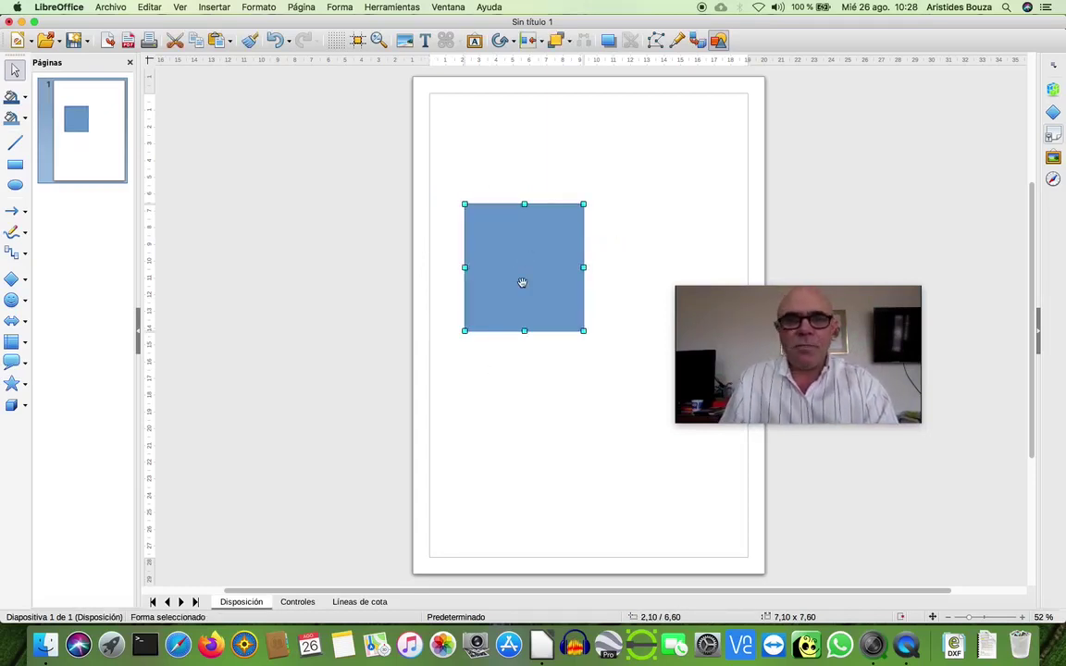
Skew the rectangle's top edge to the right into a parallelogram and slant it back upright, to about 7.1 × 4.4 cm
{"action": "left_click", "coordinate": [521, 281]}
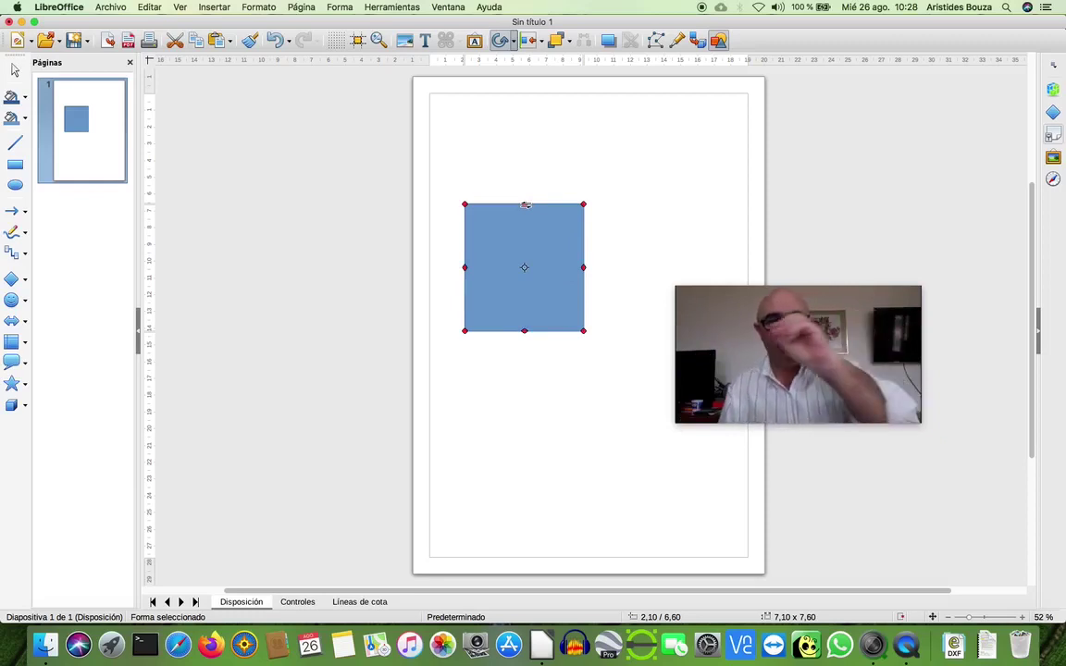
{"action": "left_click_drag", "start_coordinate": [525, 205], "coordinate": [613, 208]}
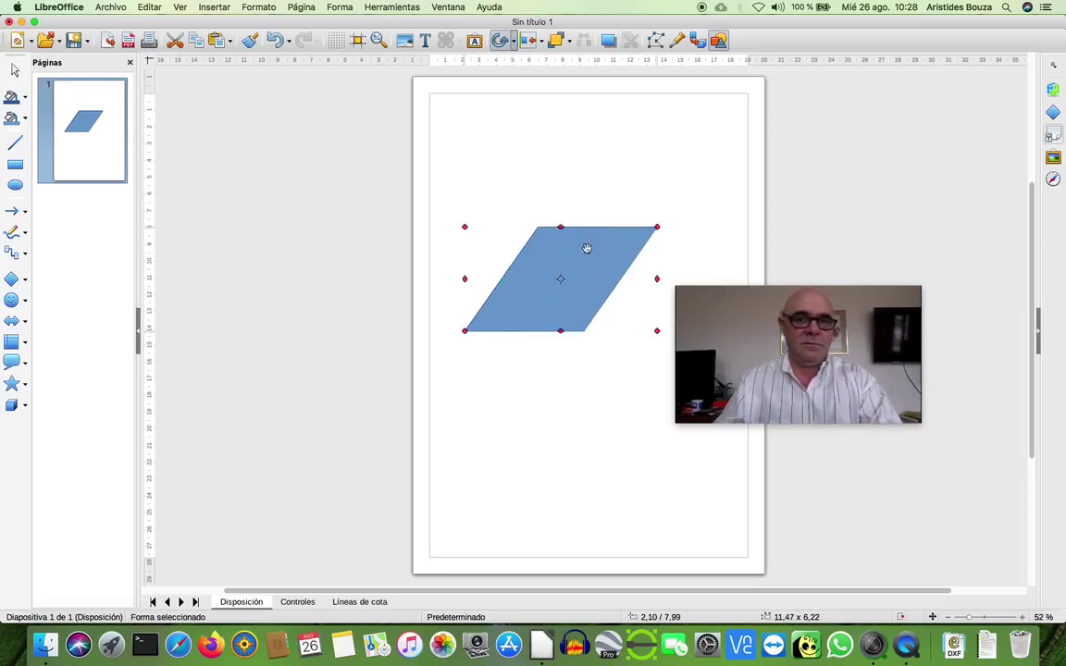
{"action": "left_click_drag", "start_coordinate": [560, 227], "coordinate": [432, 202]}
{"action": "key", "text": "Escape"}
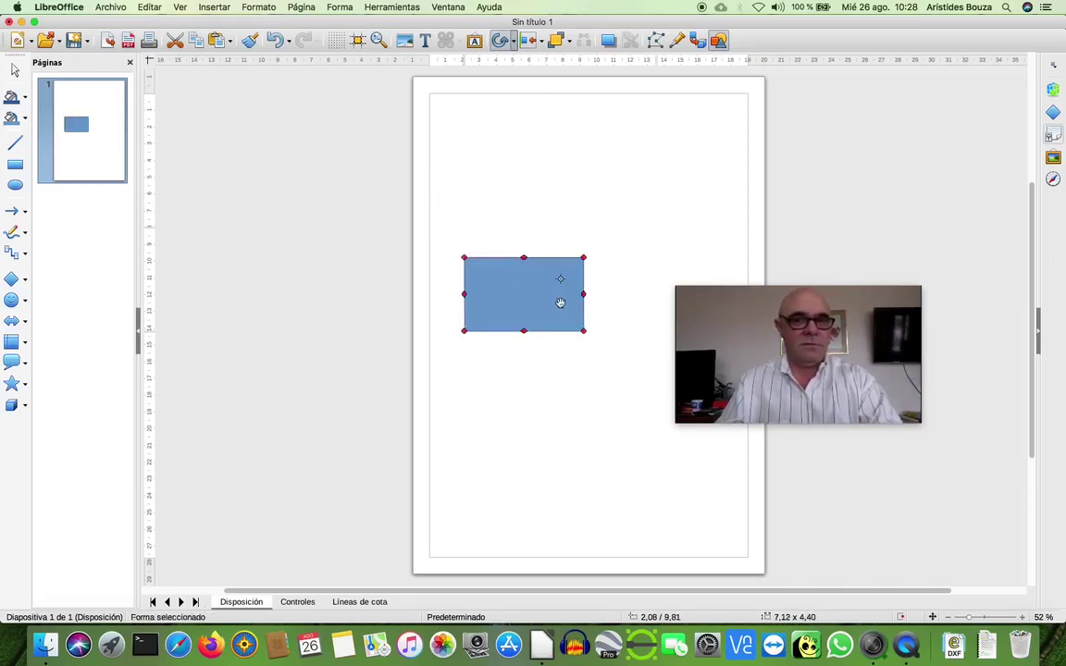
Stretch the rectangle upward to about 12.3 cm tall and skew its right edge downward into a parallelogram, about 5.7 × 16.6 cm
{"action": "left_click", "coordinate": [528, 310]}
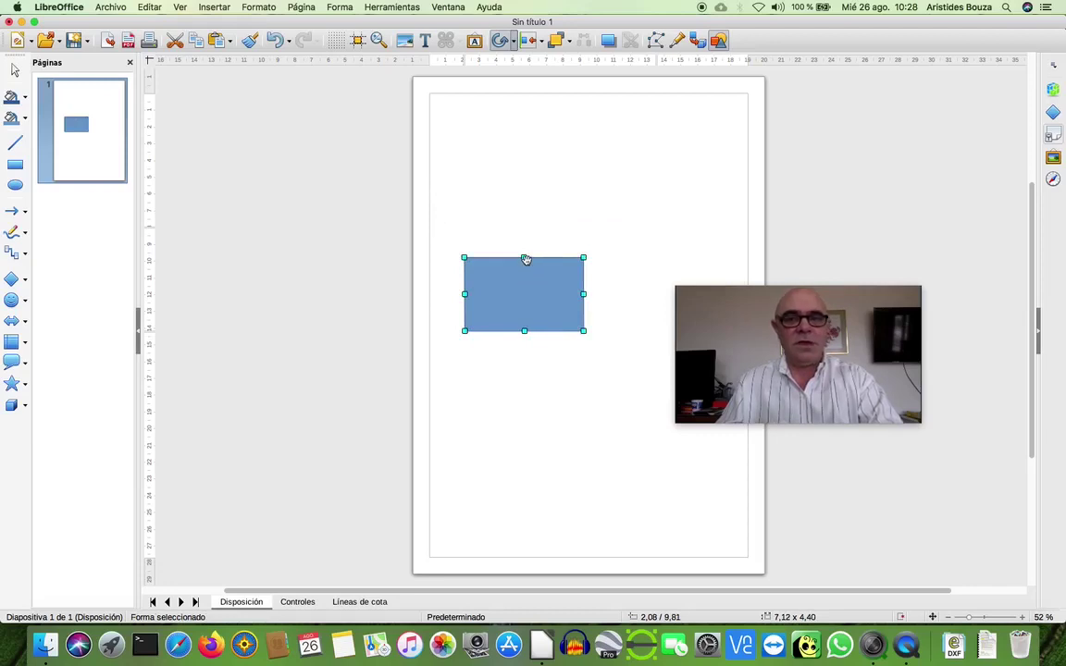
{"action": "left_click_drag", "start_coordinate": [523, 256], "coordinate": [523, 125]}
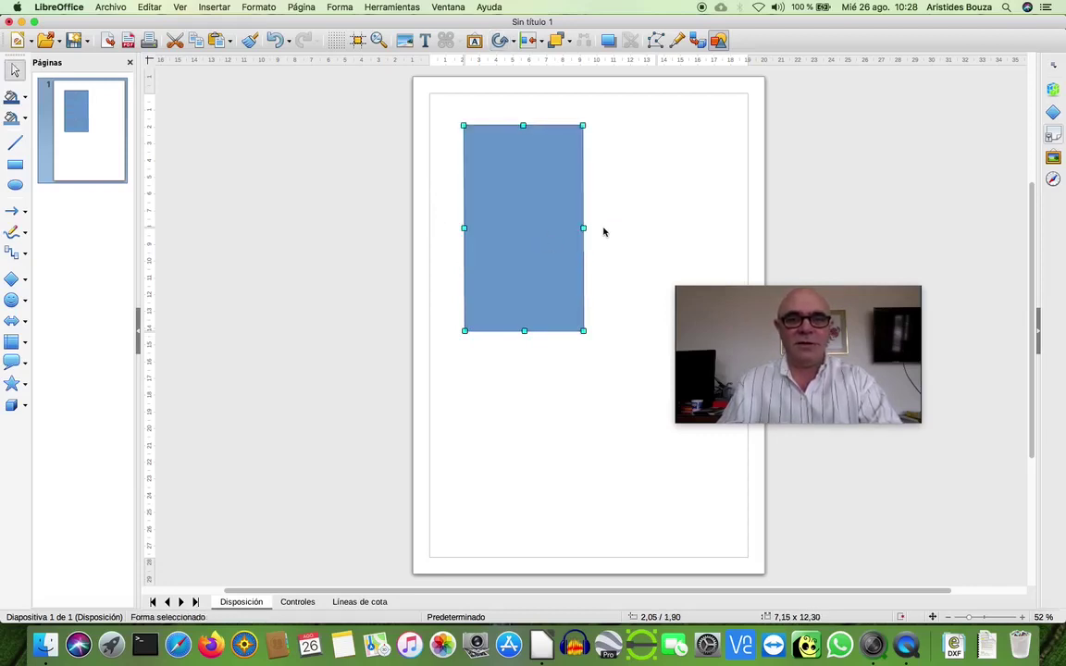
{"action": "left_click", "coordinate": [529, 232]}
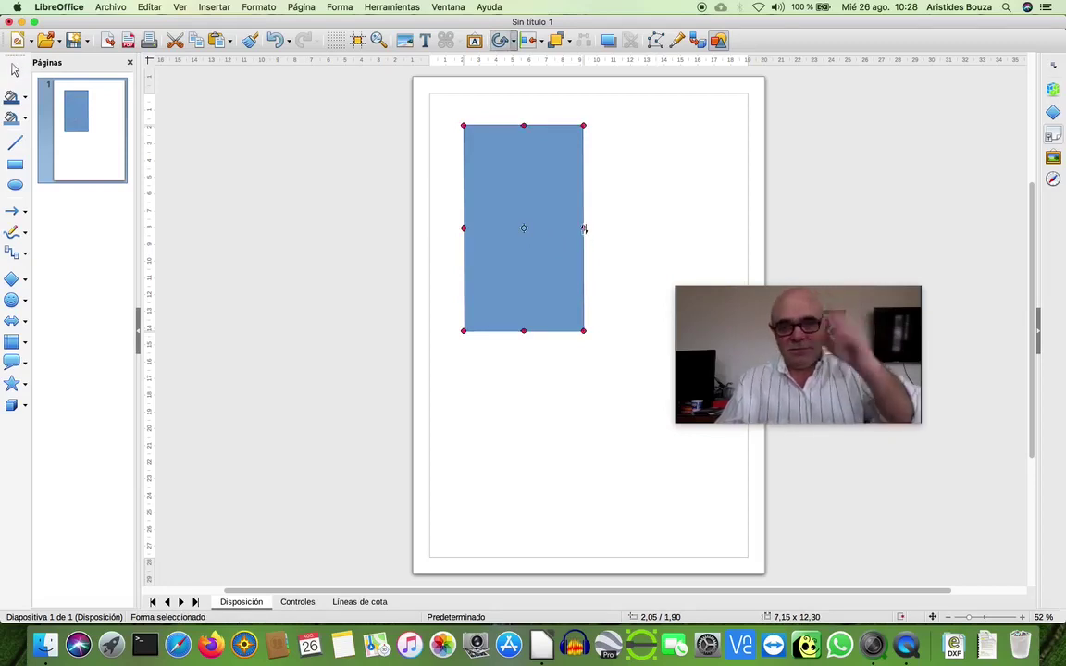
{"action": "left_click_drag", "start_coordinate": [584, 229], "coordinate": [583, 317]}
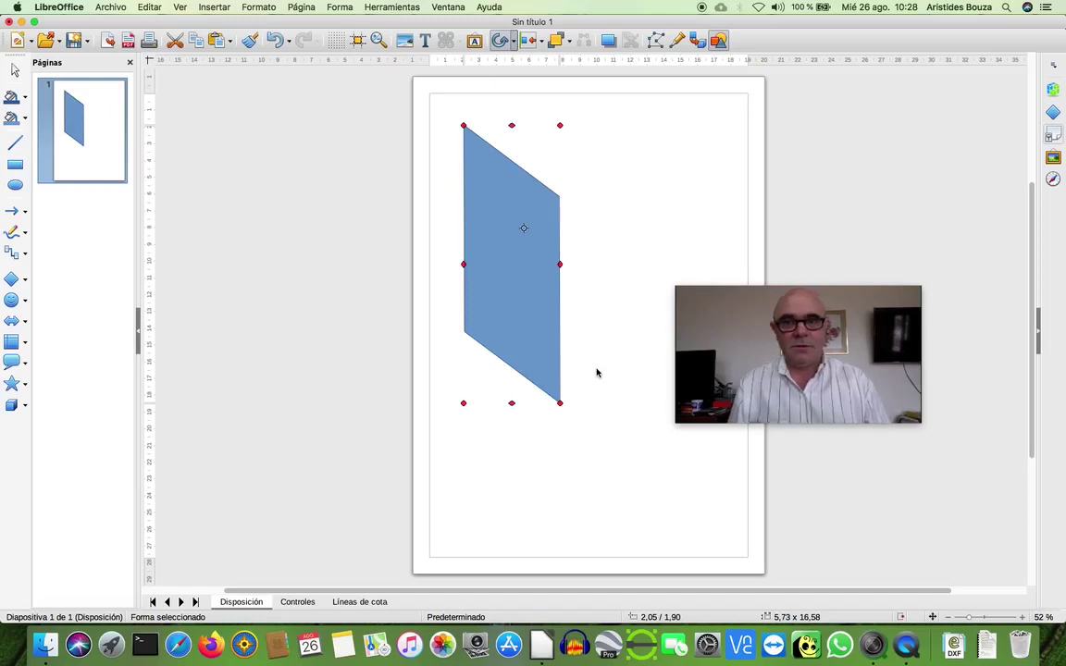
Delete the skewed rectangle from the page
{"action": "left_click", "coordinate": [601, 145]}
{"action": "left_click", "coordinate": [505, 266]}
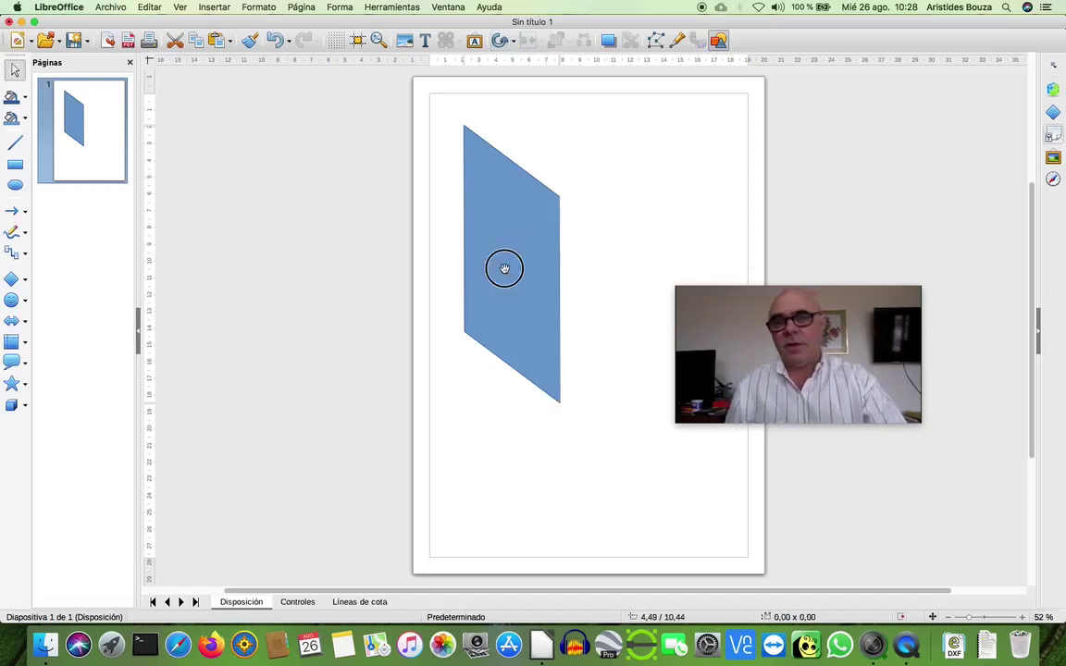
{"action": "key", "text": "Delete"}
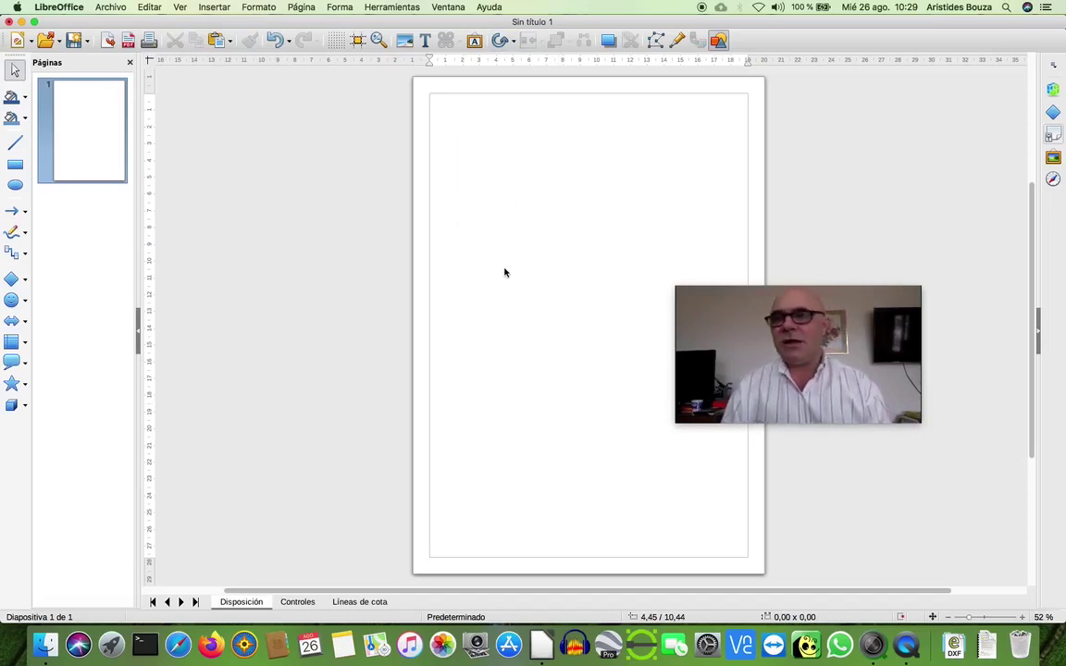
Draw an 8.5 × 8.5 cm square and an overlapping rectangle about 6.4 cm wide to its upper left, stretched to 8.6 cm tall
{"action": "left_click", "coordinate": [15, 164]}
{"action": "left_click_drag", "start_coordinate": [488, 180], "coordinate": [631, 321]}
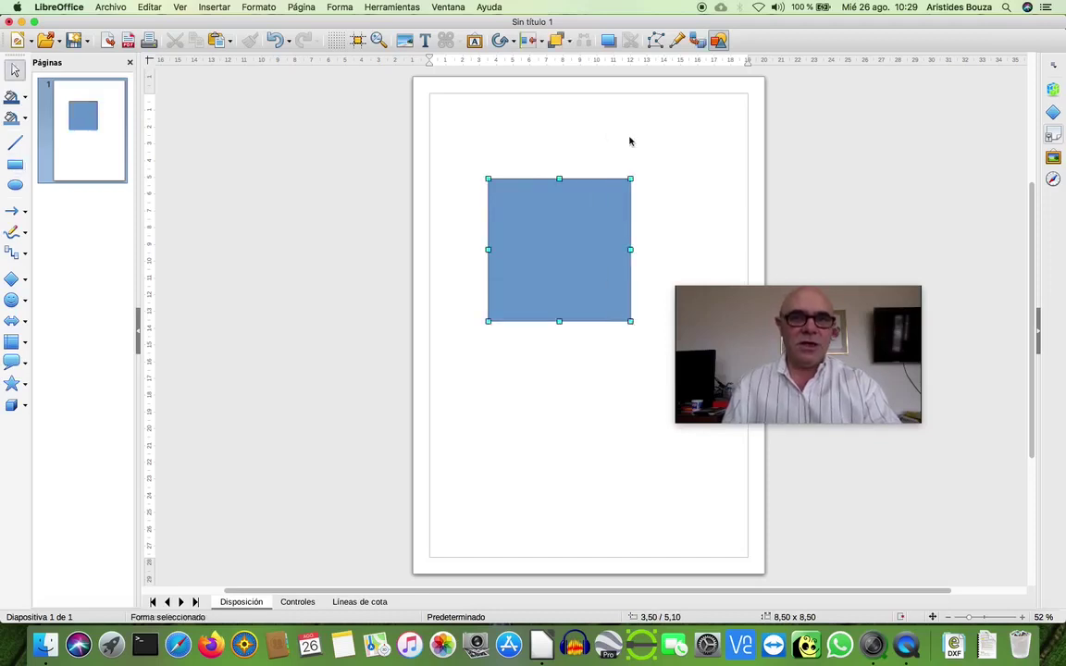
{"action": "left_click", "coordinate": [15, 163]}
{"action": "mouse_move", "coordinate": [431, 138]}
{"action": "left_mouse_down"}
{"action": "mouse_move", "coordinate": [544, 220]}
{"action": "mouse_move", "coordinate": [544, 254]}
{"action": "left_mouse_up"}
{"action": "left_click", "coordinate": [524, 245]}
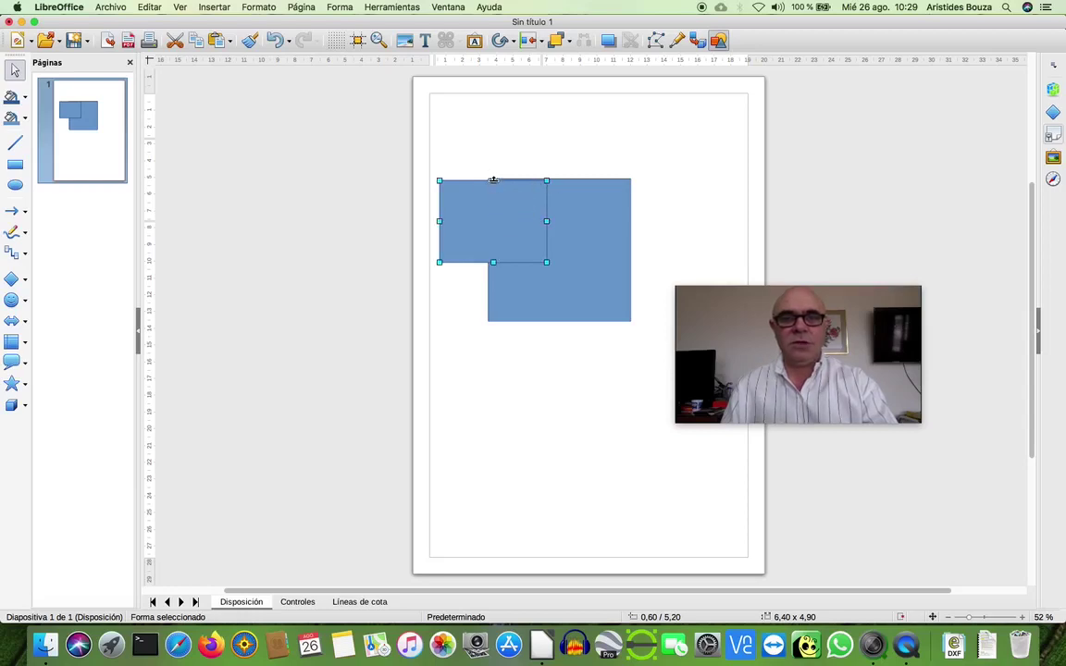
{"action": "left_click_drag", "start_coordinate": [494, 180], "coordinate": [493, 119]}
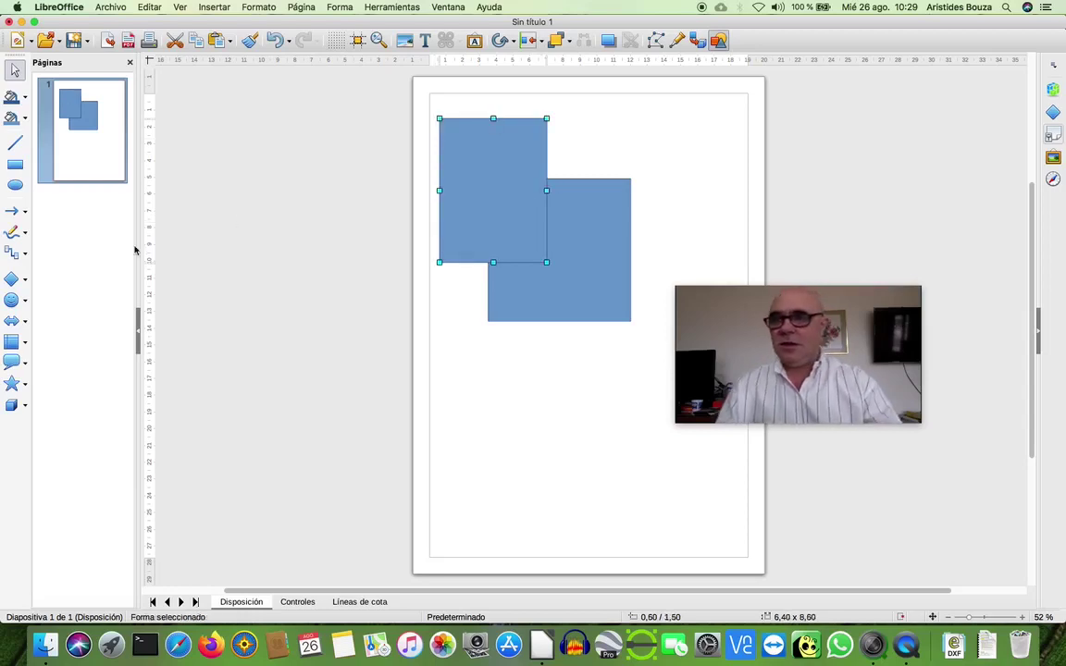
Draw a third rectangle, about 7.4 × 6.7 cm, and move it to about 4.3 / 2.3 cm so it overlaps the other two
{"action": "left_click", "coordinate": [13, 166]}
{"action": "left_click_drag", "start_coordinate": [583, 143], "coordinate": [708, 254]}
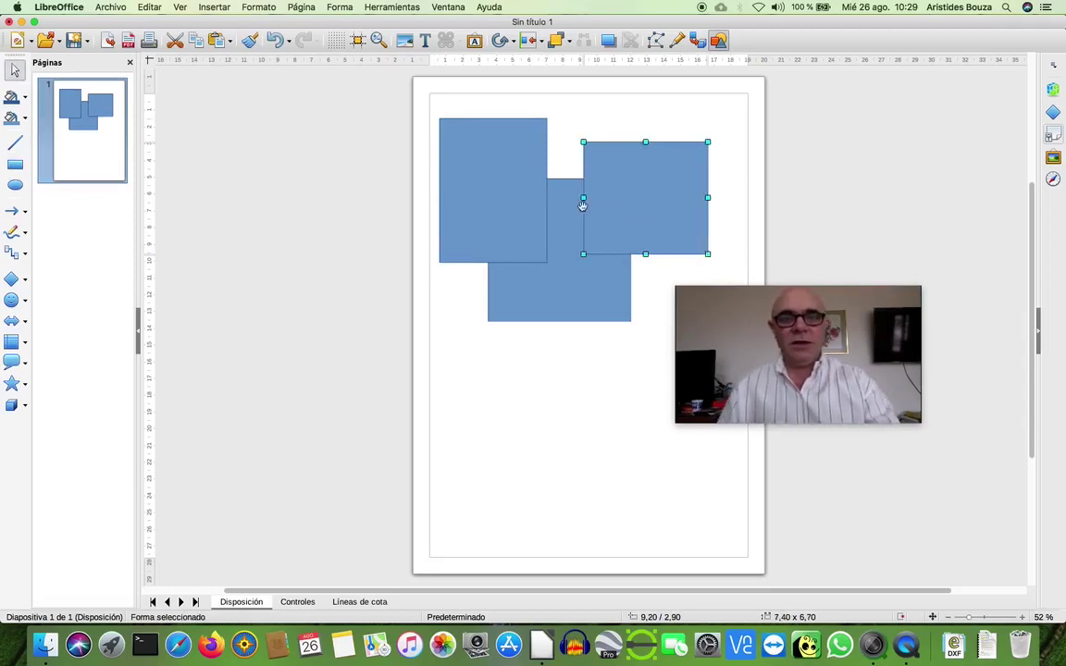
{"action": "left_click_drag", "start_coordinate": [631, 191], "coordinate": [626, 192]}
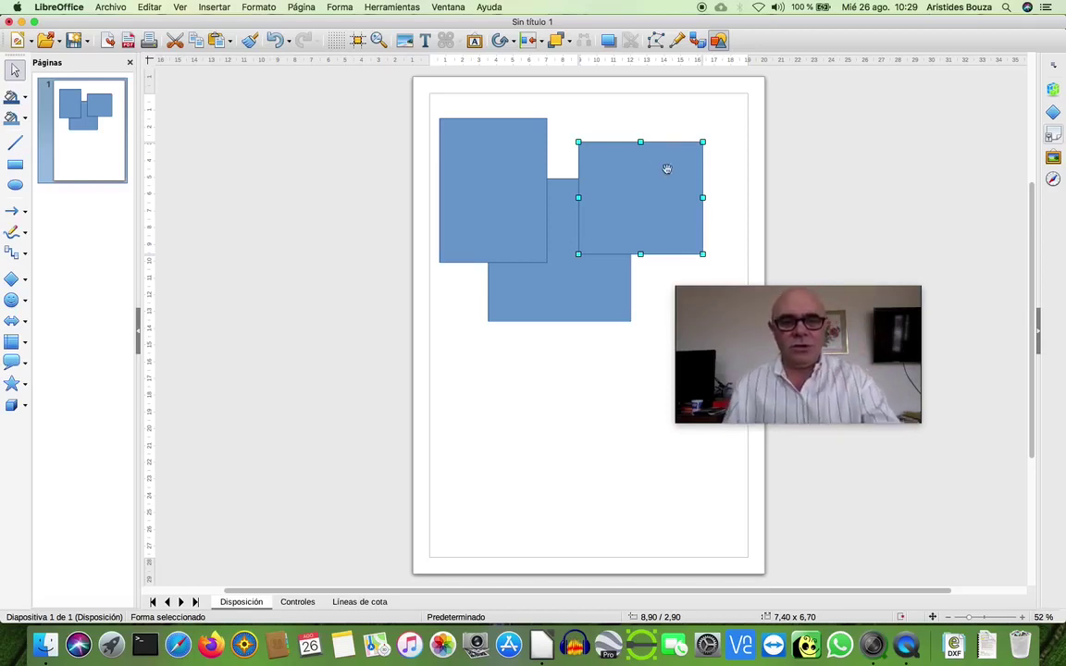
{"action": "left_click_drag", "start_coordinate": [838, 356], "coordinate": [552, 359]}
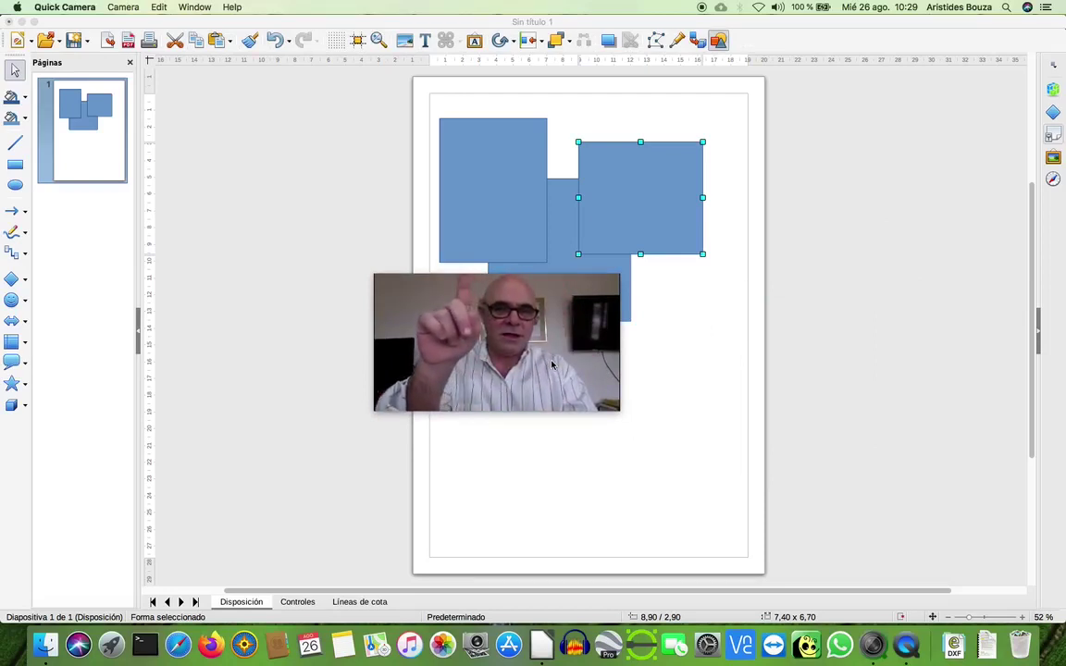
{"action": "left_click_drag", "start_coordinate": [569, 366], "coordinate": [630, 392]}
{"action": "left_click_drag", "start_coordinate": [664, 222], "coordinate": [587, 209]}
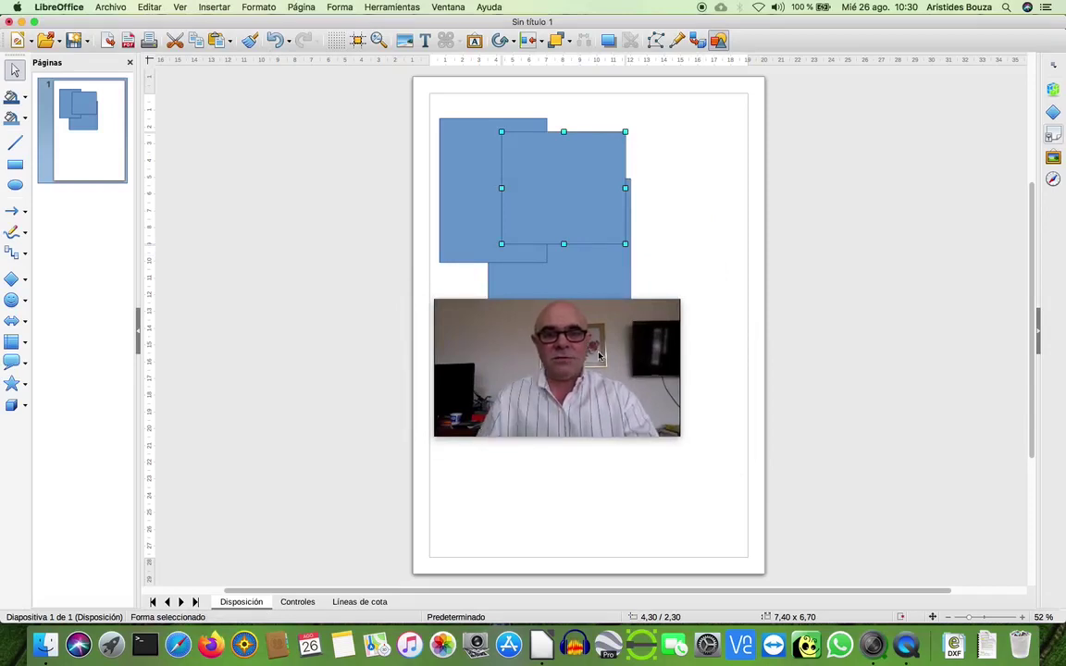
Move the camera preview up over the rectangles and back below them, twice
{"action": "left_click_drag", "start_coordinate": [600, 356], "coordinate": [598, 101]}
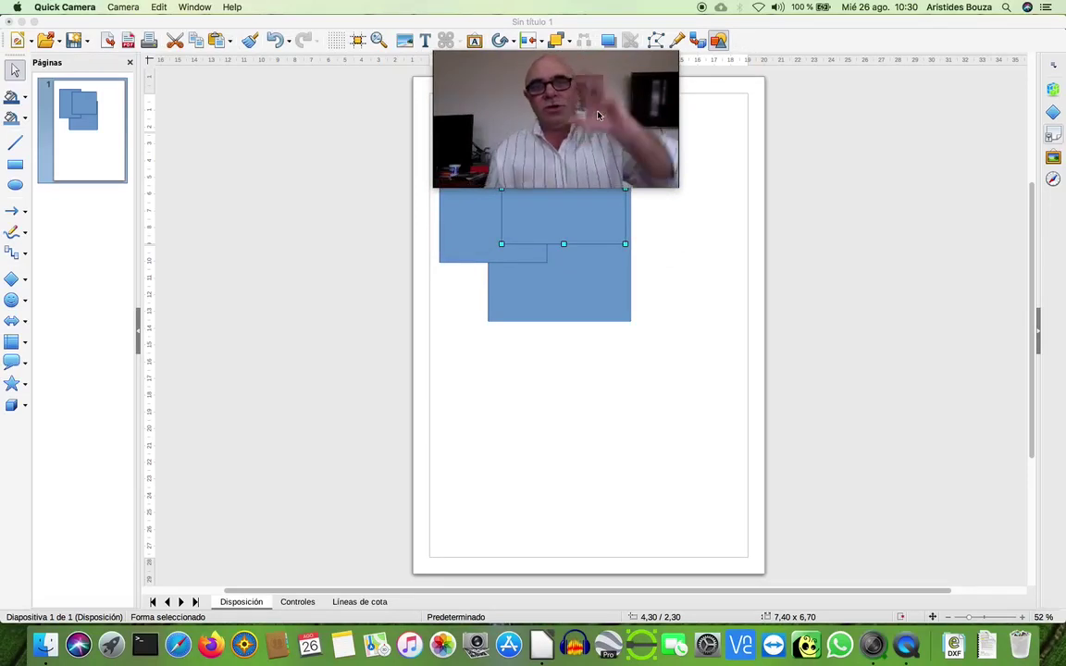
{"action": "left_click_drag", "start_coordinate": [617, 126], "coordinate": [605, 418]}
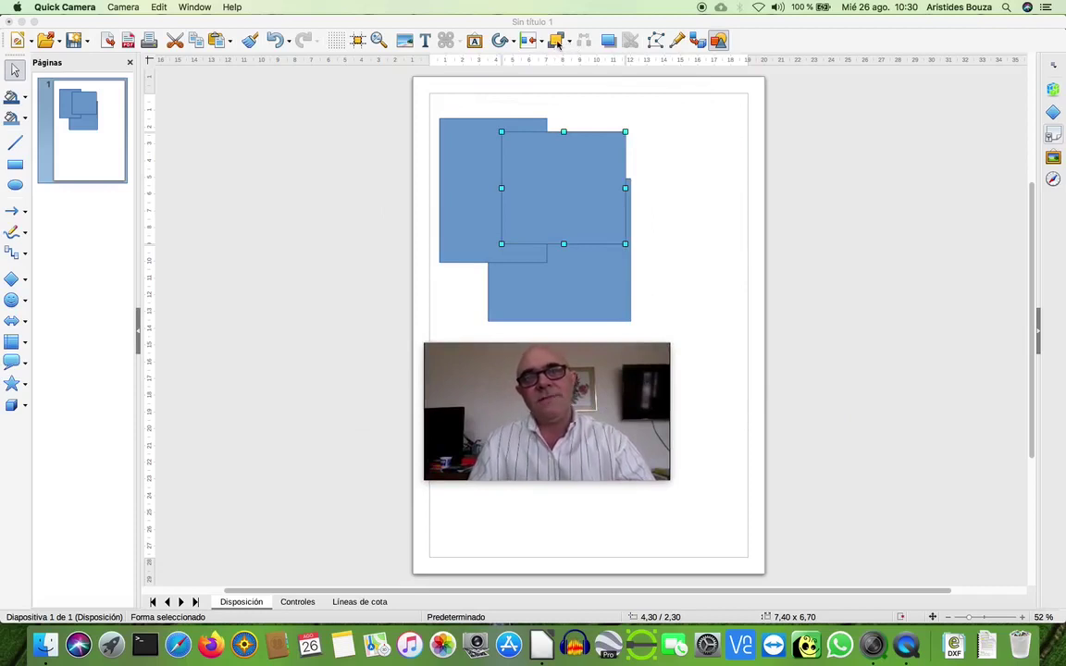
{"action": "left_click_drag", "start_coordinate": [588, 361], "coordinate": [588, 85]}
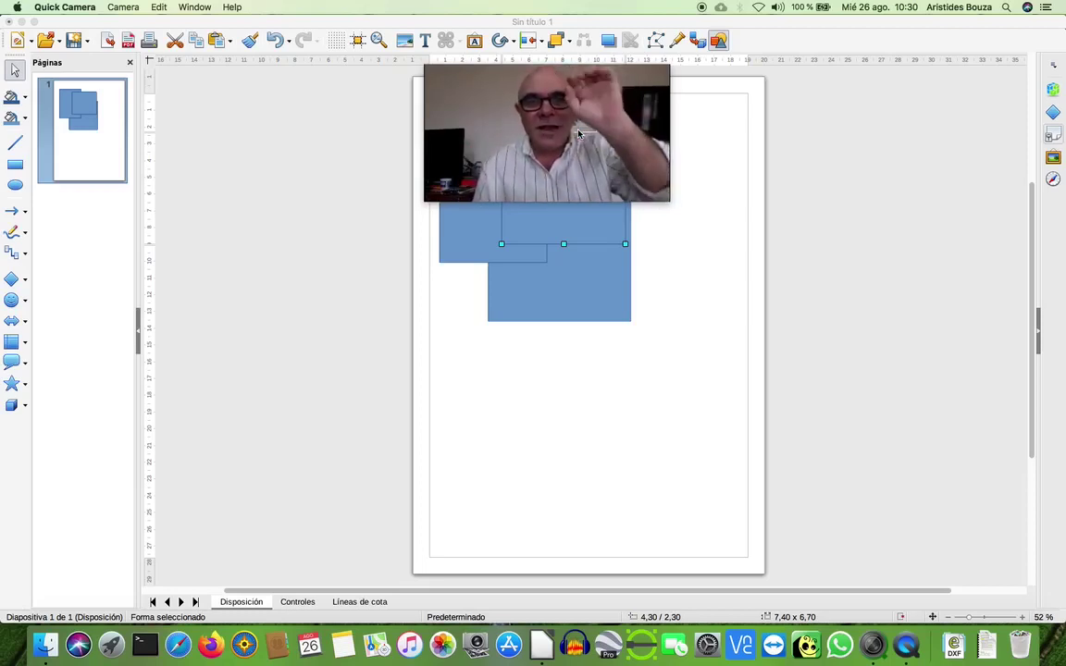
{"action": "left_click_drag", "start_coordinate": [579, 134], "coordinate": [582, 410]}
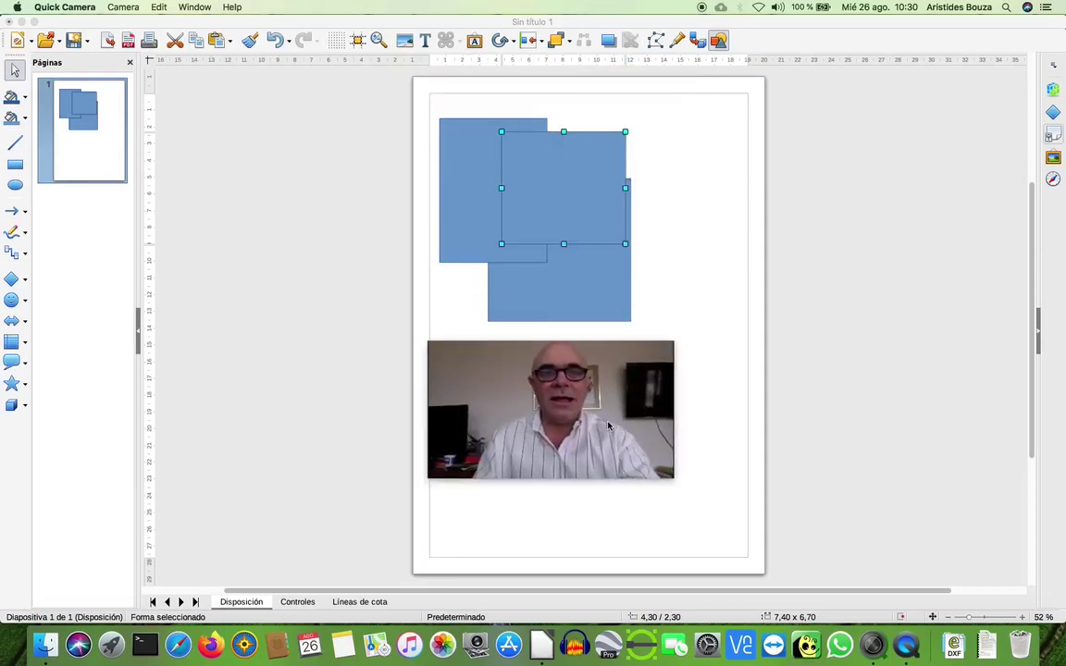
Move the rearmost square to about 5.3 / 5.7 cm and the front rectangle to about 4.8 / 2 cm, keeping all three overlapping
{"action": "left_click", "coordinate": [569, 42]}
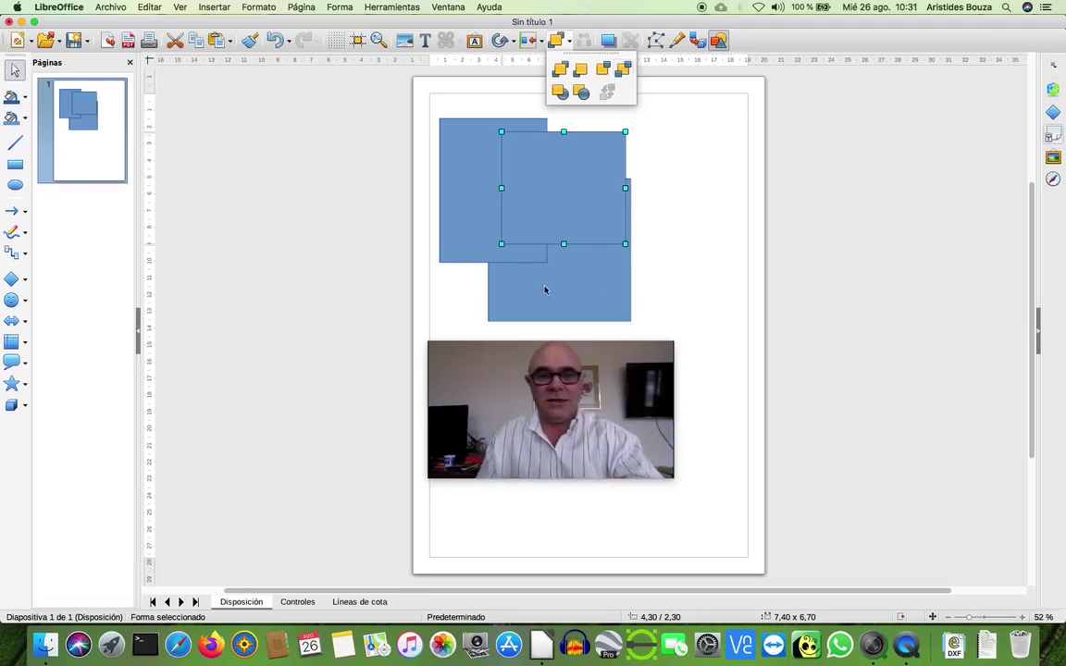
{"action": "left_click", "coordinate": [592, 291]}
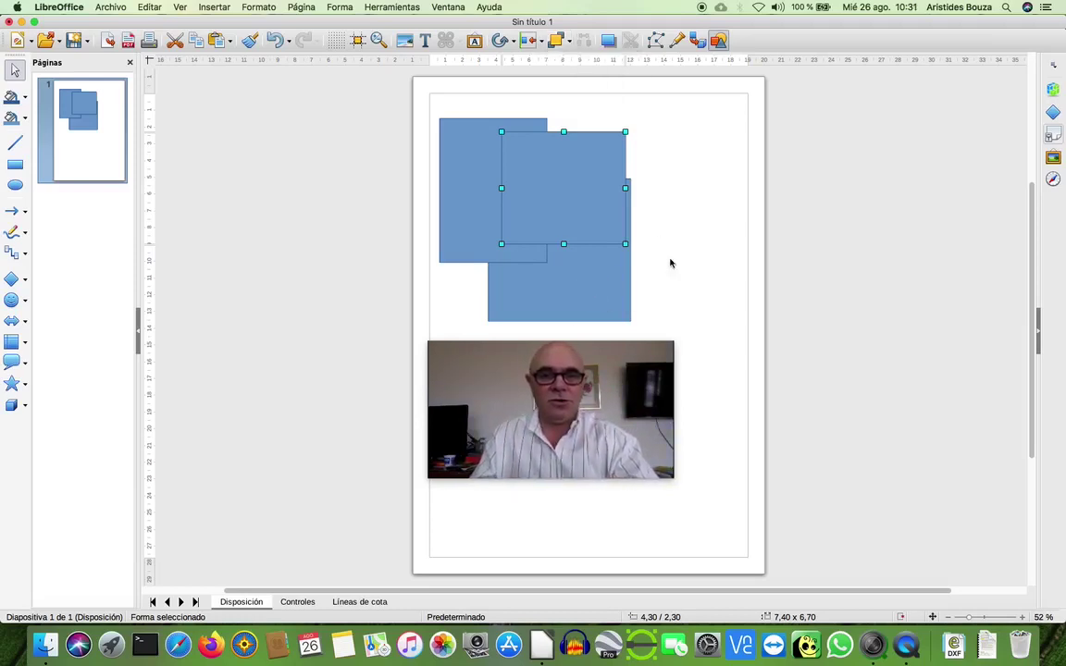
{"action": "left_click", "coordinate": [570, 297]}
{"action": "left_click_drag", "start_coordinate": [570, 297], "coordinate": [653, 233]}
{"action": "left_click", "coordinate": [474, 219]}
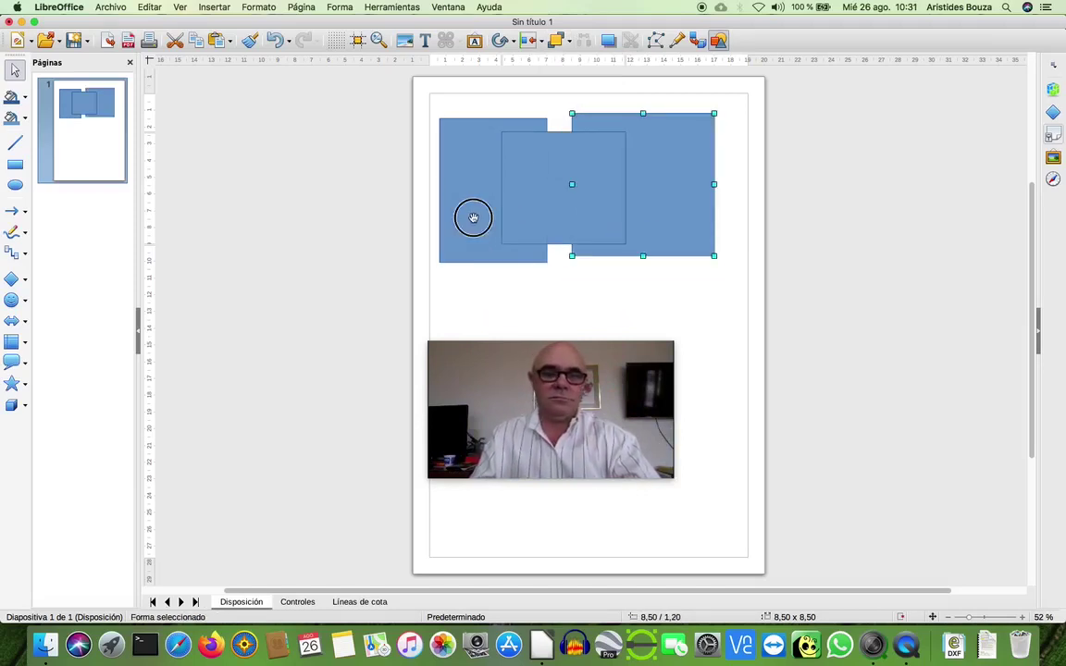
{"action": "left_click_drag", "start_coordinate": [679, 233], "coordinate": [625, 308]}
{"action": "left_click_drag", "start_coordinate": [609, 166], "coordinate": [617, 161]}
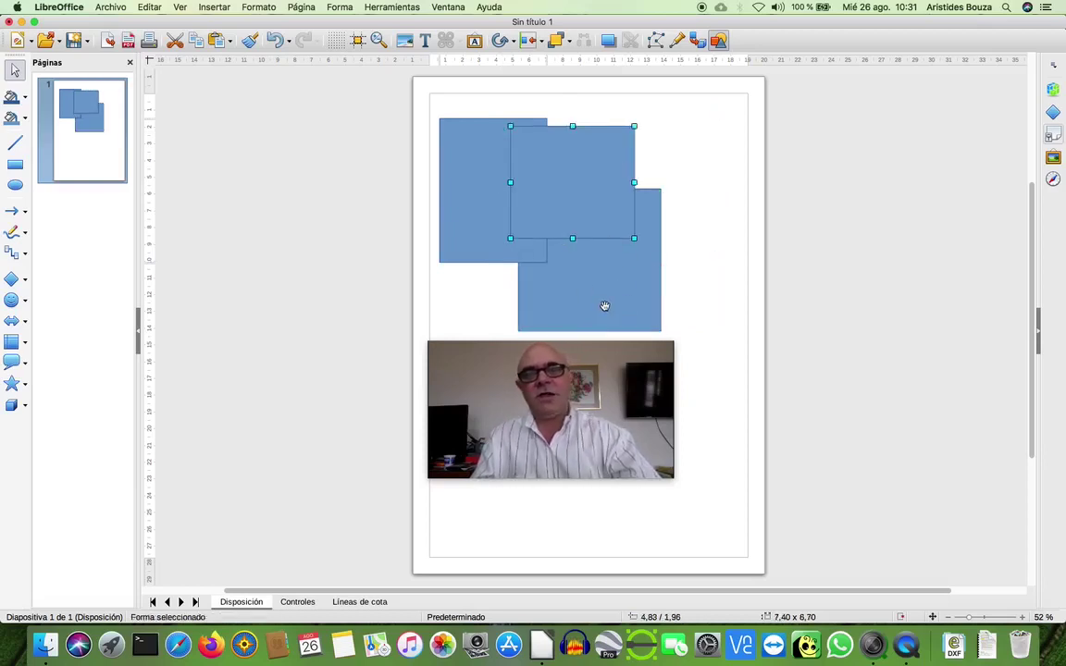
Send the front 7.4 × 6.7 cm rectangle to the back of the stack and undo the reordering
{"action": "left_click", "coordinate": [604, 307]}
{"action": "left_click", "coordinate": [476, 229]}
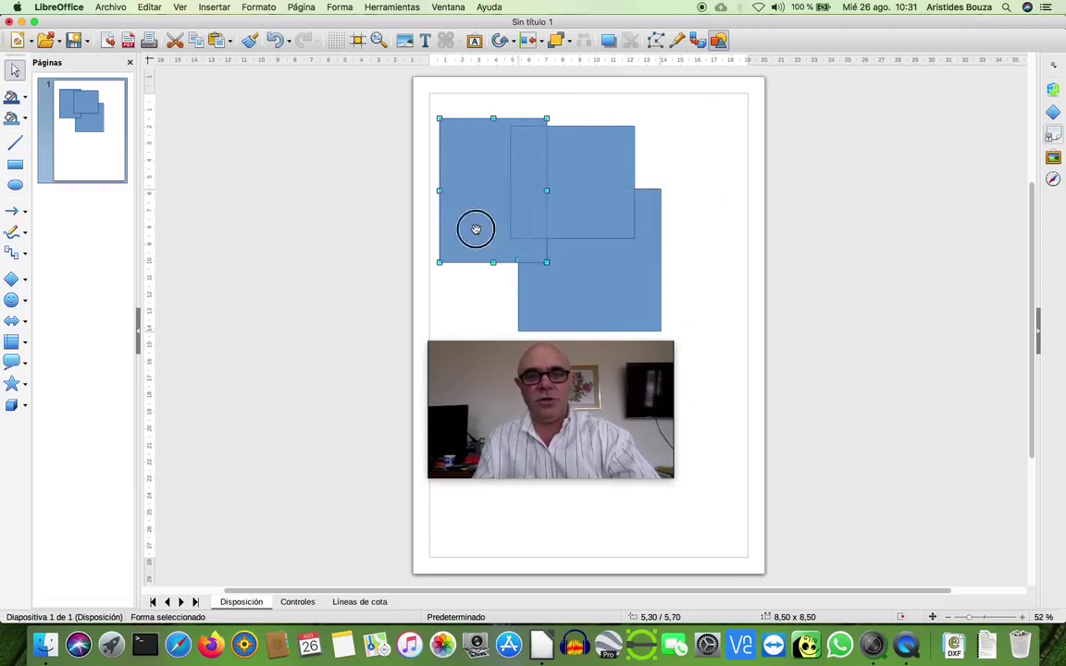
{"action": "left_click", "coordinate": [617, 139]}
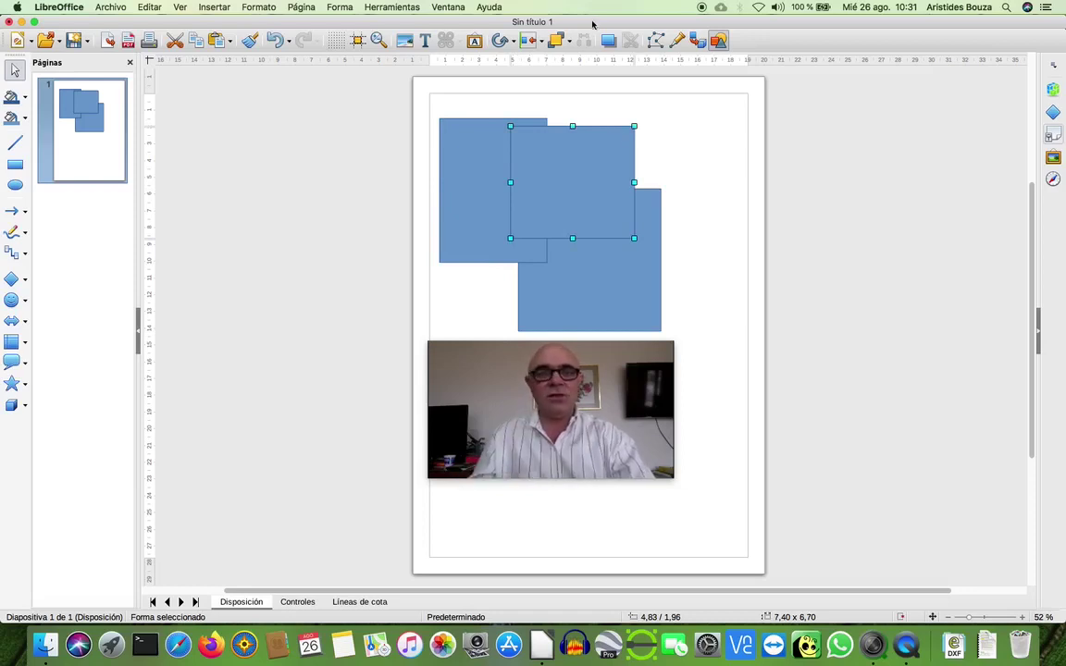
{"action": "left_click", "coordinate": [570, 41]}
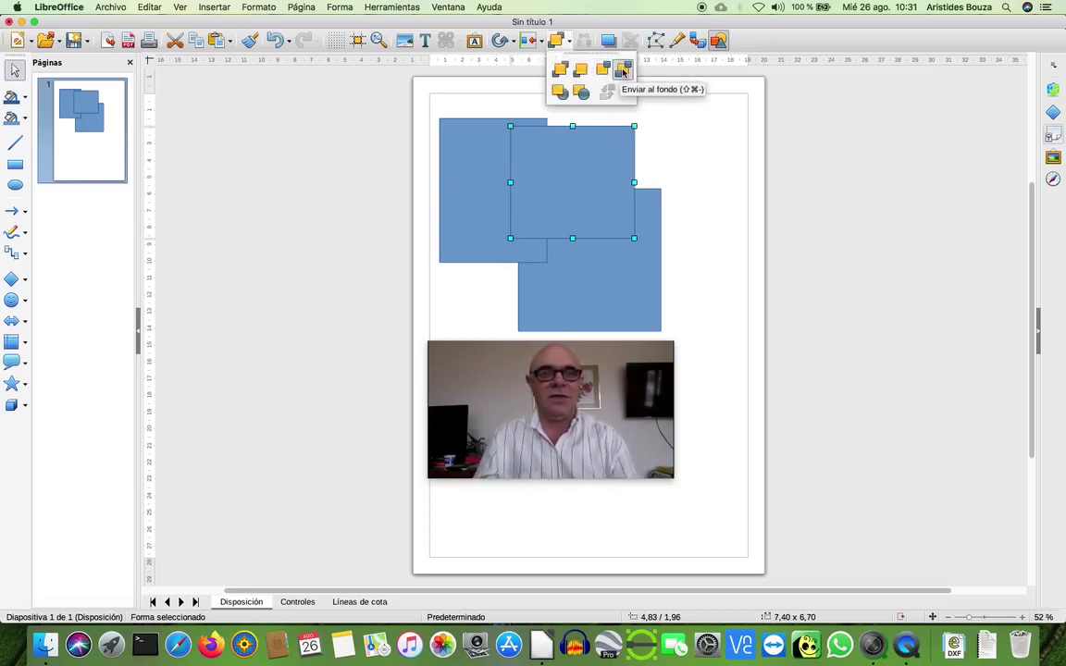
{"action": "left_click", "coordinate": [624, 71]}
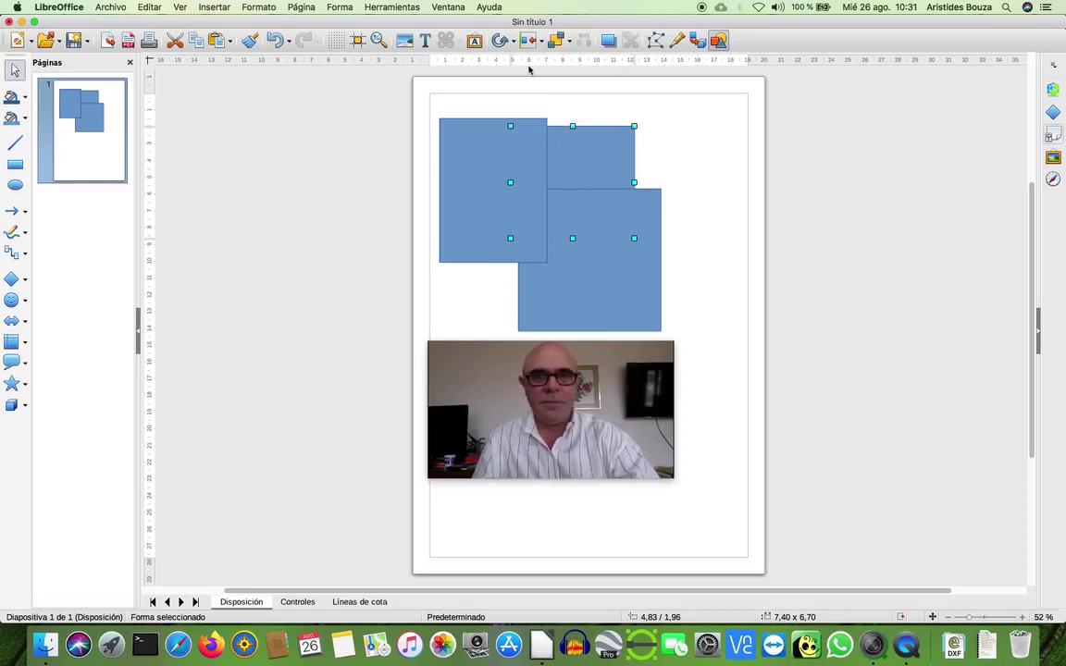
{"action": "key", "text": "super+z"}
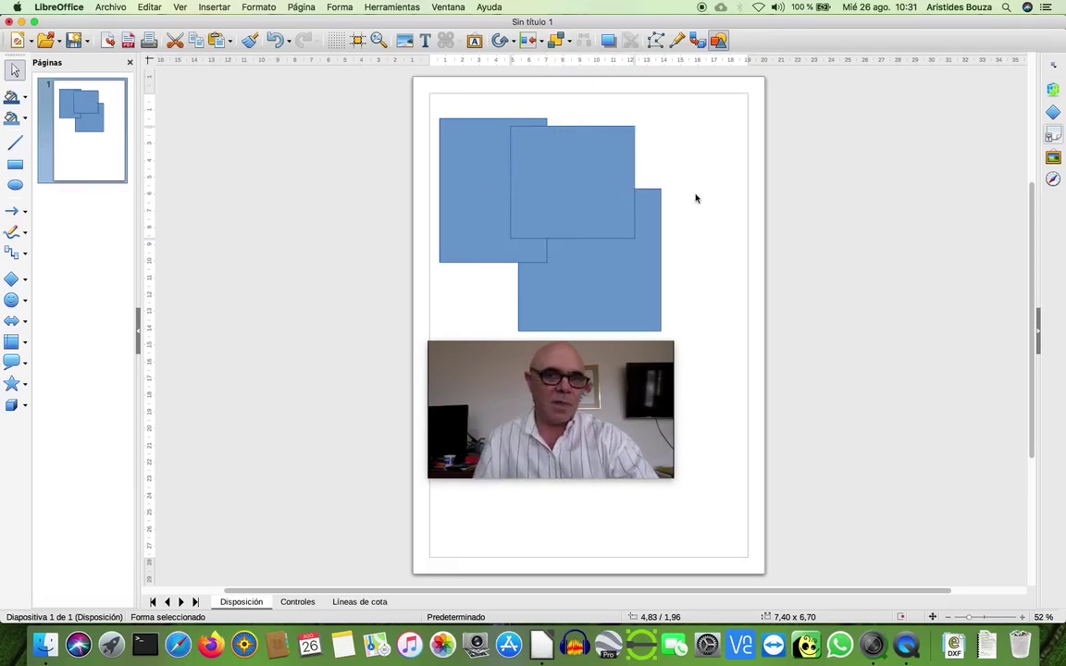
Fill the upper-left rectangle with the solid orange-red colour ff4000 from the standard palette
{"action": "left_click", "coordinate": [483, 191]}
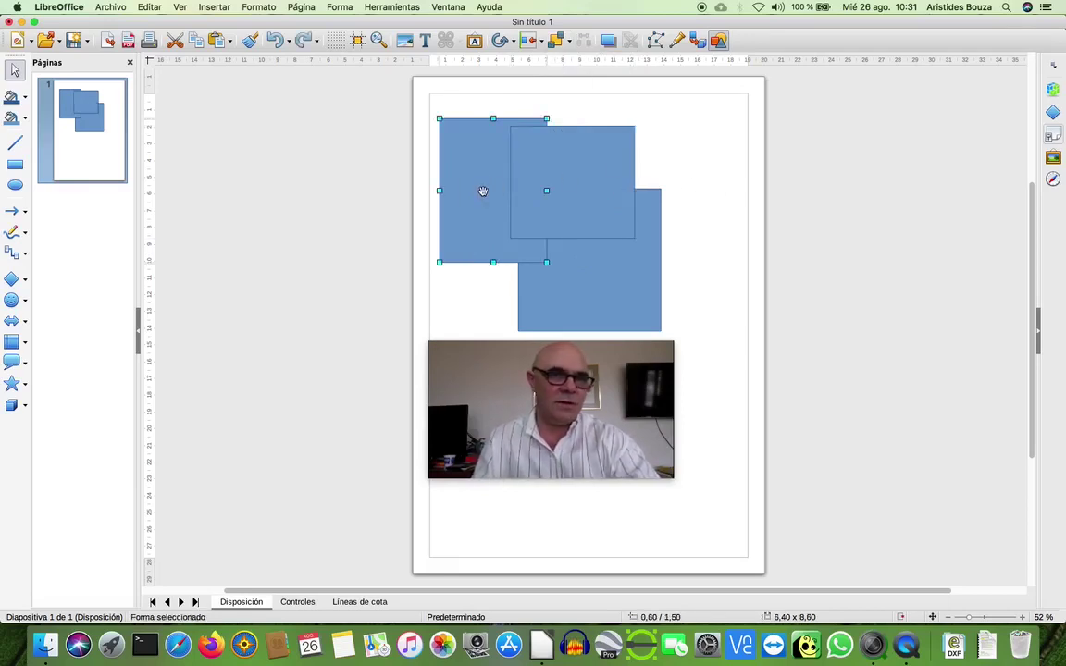
{"action": "right_click", "coordinate": [483, 191]}
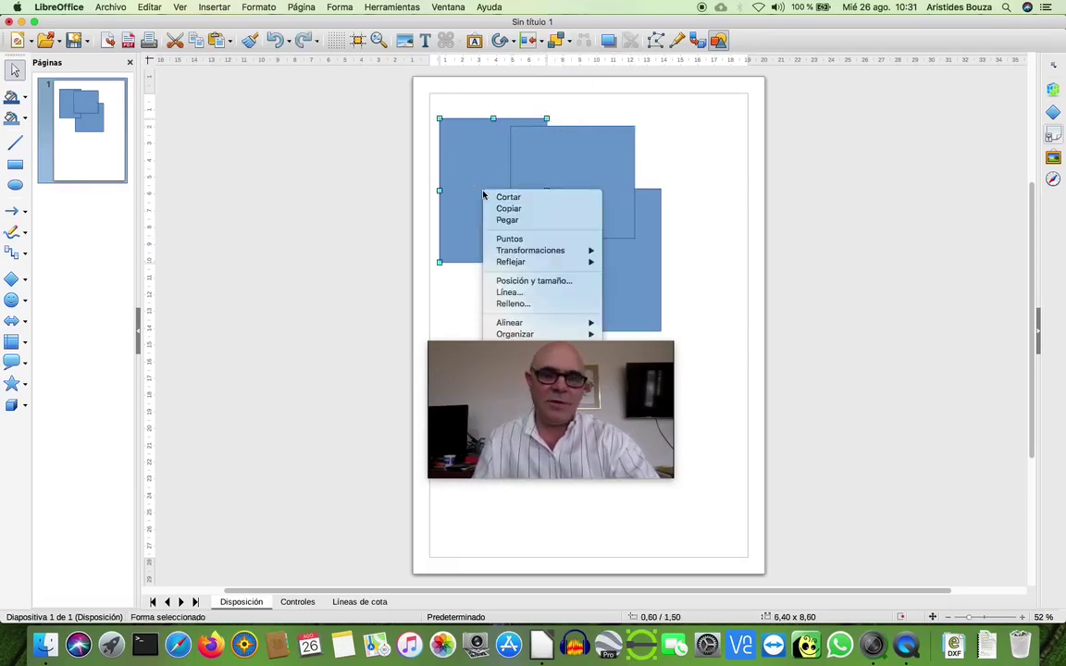
{"action": "left_click", "coordinate": [512, 304]}
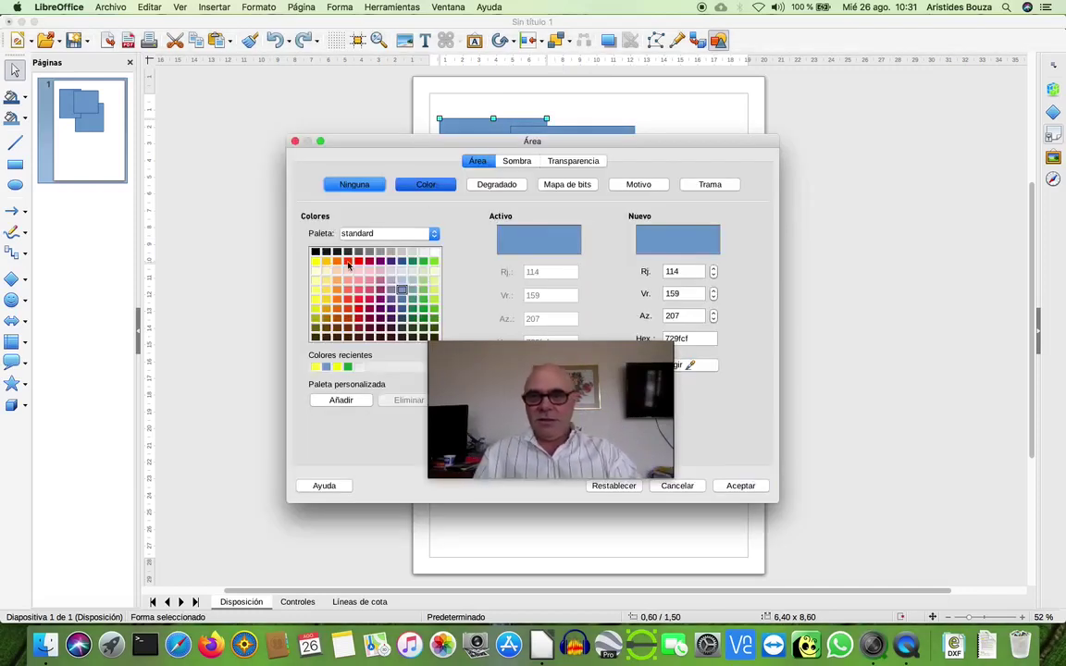
{"action": "left_click", "coordinate": [348, 261]}
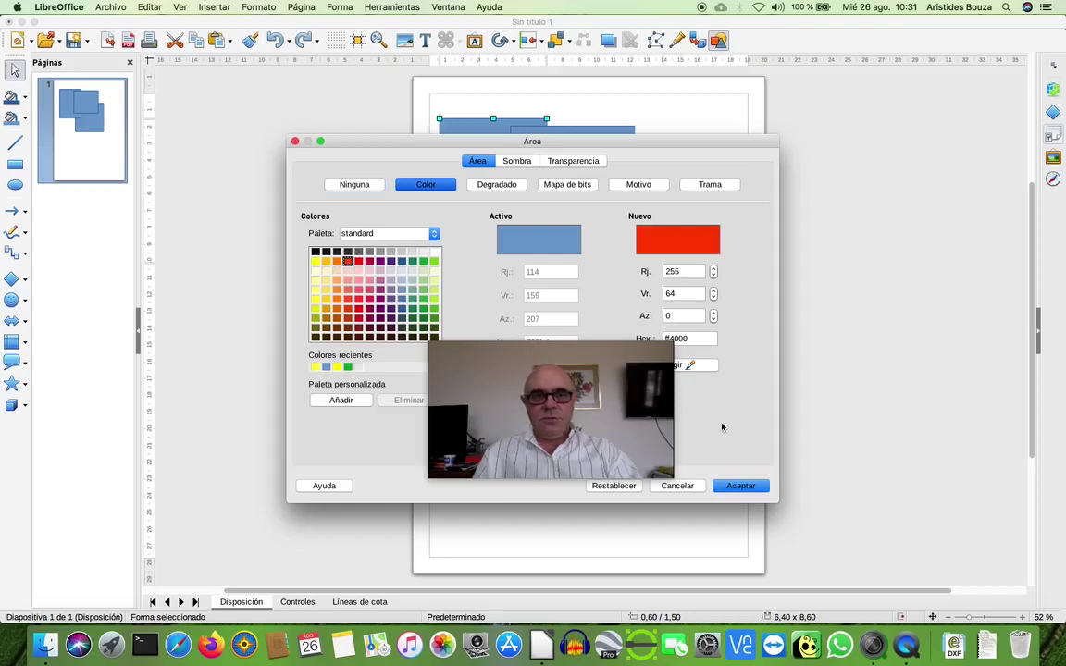
{"action": "left_click", "coordinate": [740, 487]}
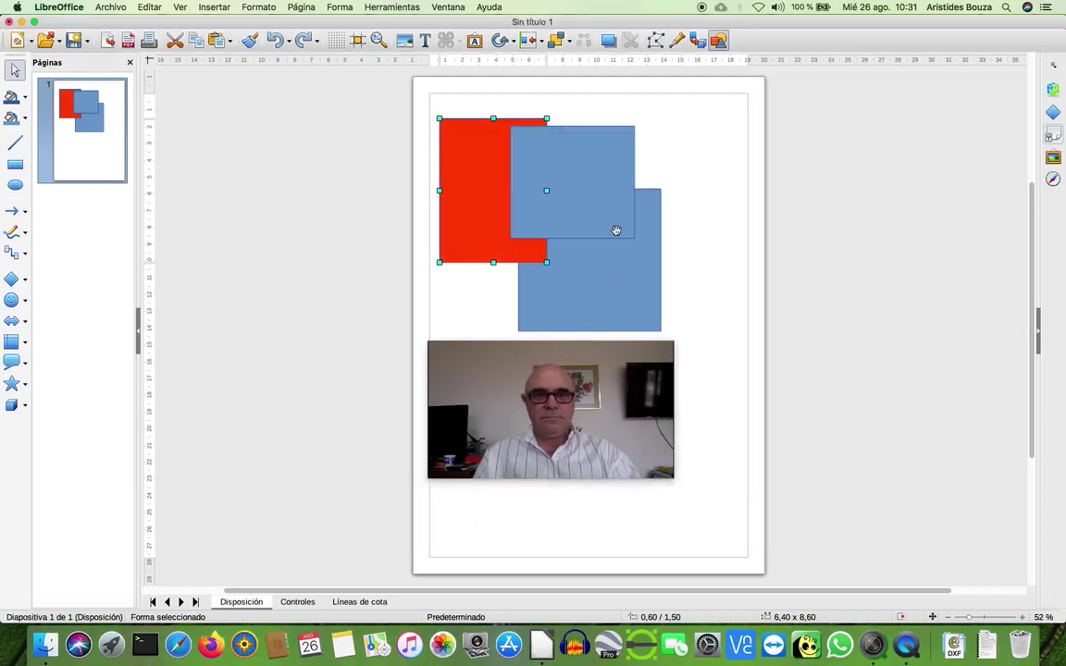
Fill the lower 8.5 × 8.5 cm square with the solid green 00a933 from the standard palette and move it to about 5.1 / 6.7 cm
{"action": "left_click", "coordinate": [615, 273]}
{"action": "right_click", "coordinate": [592, 275]}
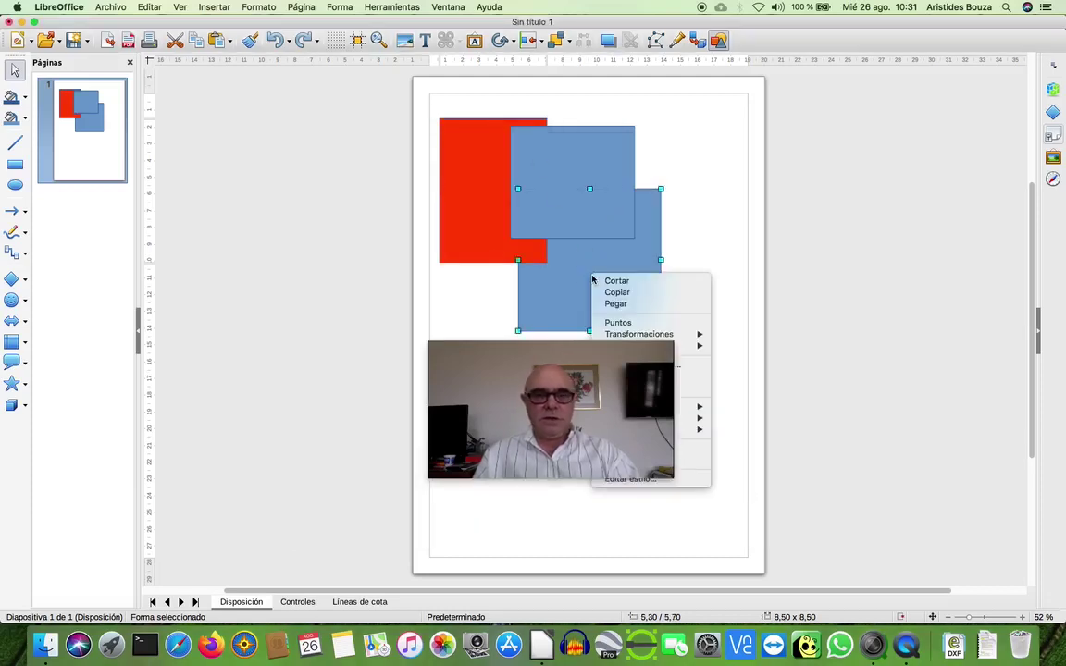
{"action": "left_click_drag", "start_coordinate": [630, 374], "coordinate": [418, 365]}
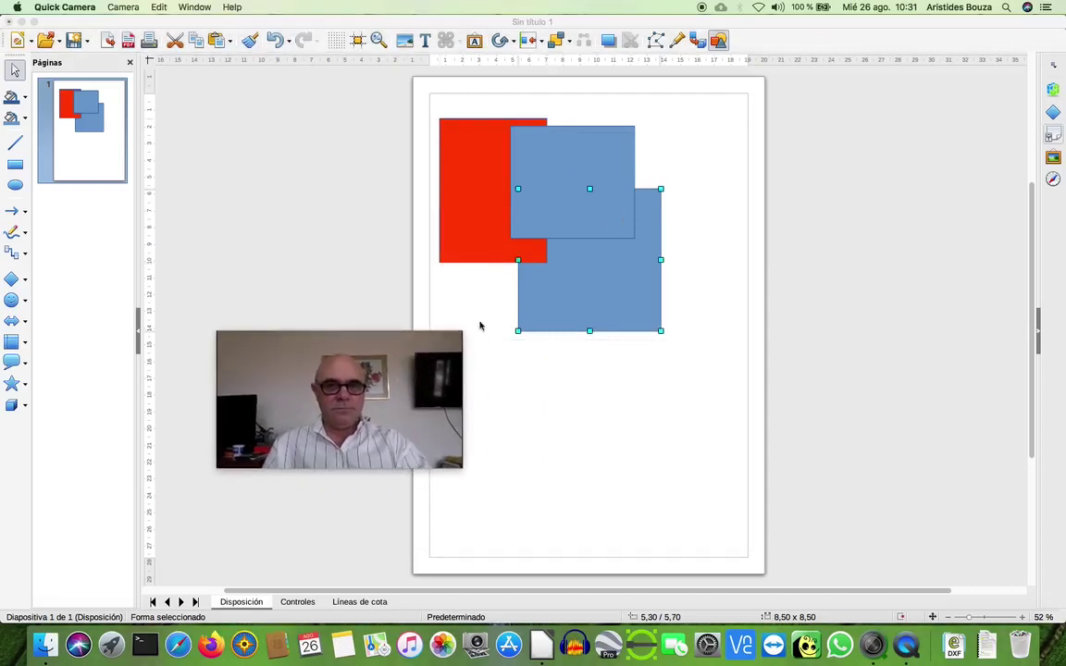
{"action": "right_click", "coordinate": [639, 287]}
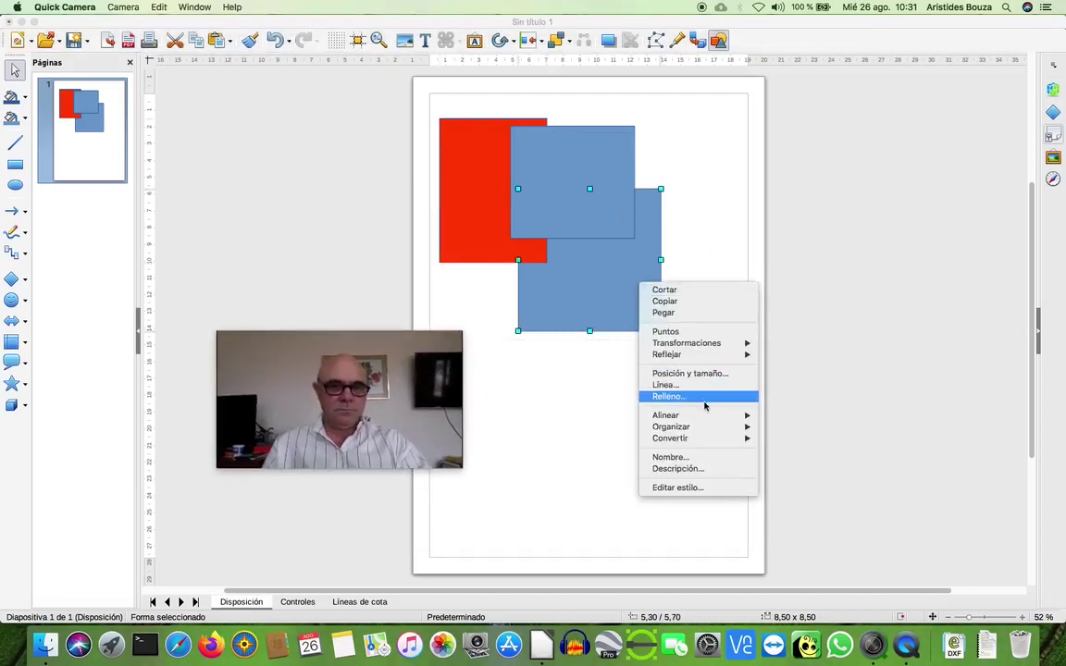
{"action": "mouse_move", "coordinate": [713, 438]}
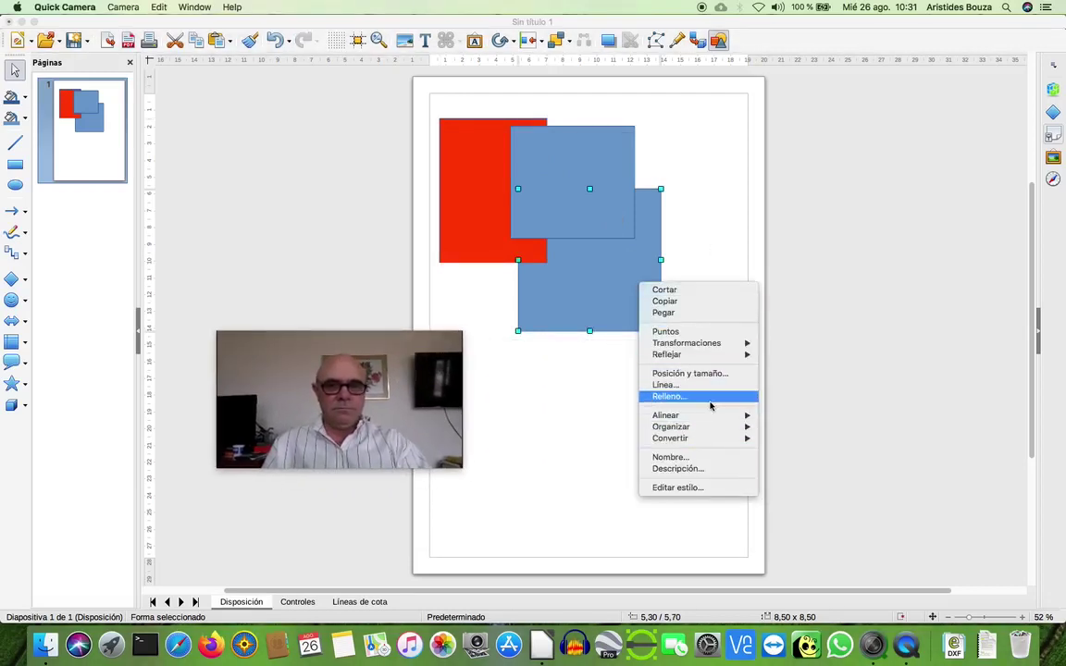
{"action": "left_click", "coordinate": [691, 196]}
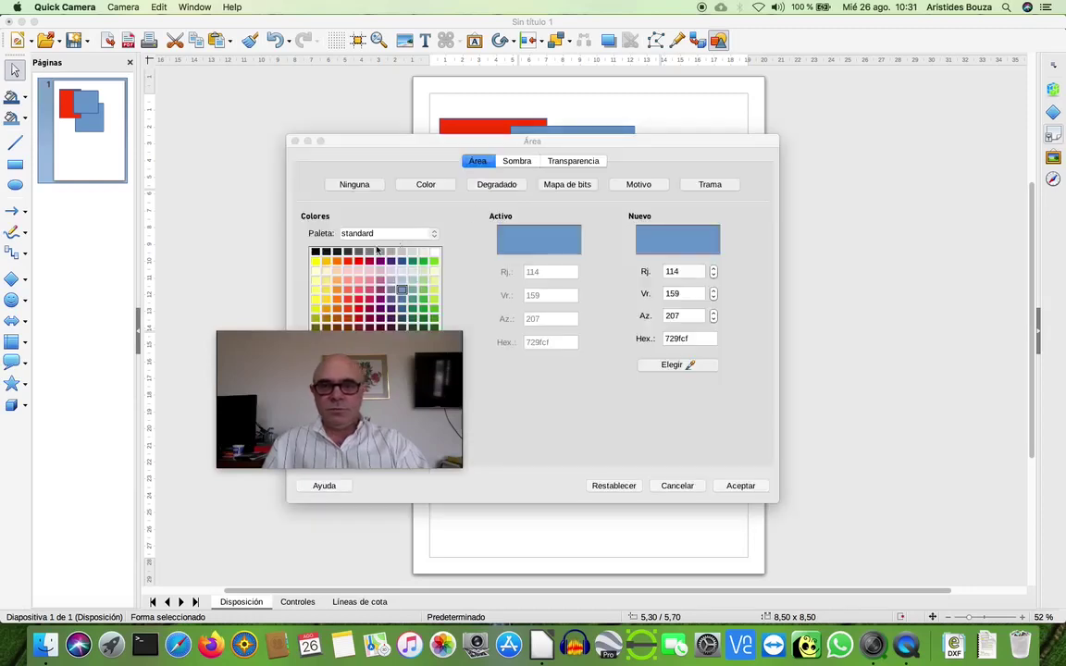
{"action": "left_click", "coordinate": [423, 262]}
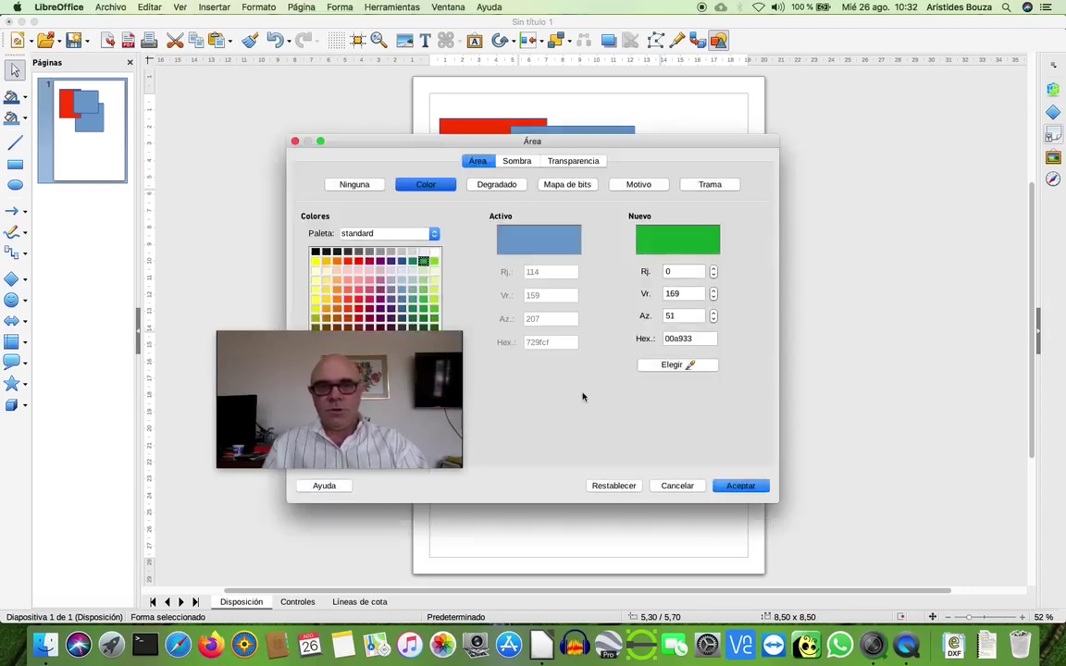
{"action": "left_click", "coordinate": [741, 486]}
{"action": "left_click_drag", "start_coordinate": [404, 409], "coordinate": [640, 445]}
{"action": "mouse_move", "coordinate": [617, 309]}
{"action": "left_mouse_down"}
{"action": "mouse_move", "coordinate": [645, 293]}
{"action": "mouse_move", "coordinate": [613, 310]}
{"action": "left_mouse_up"}
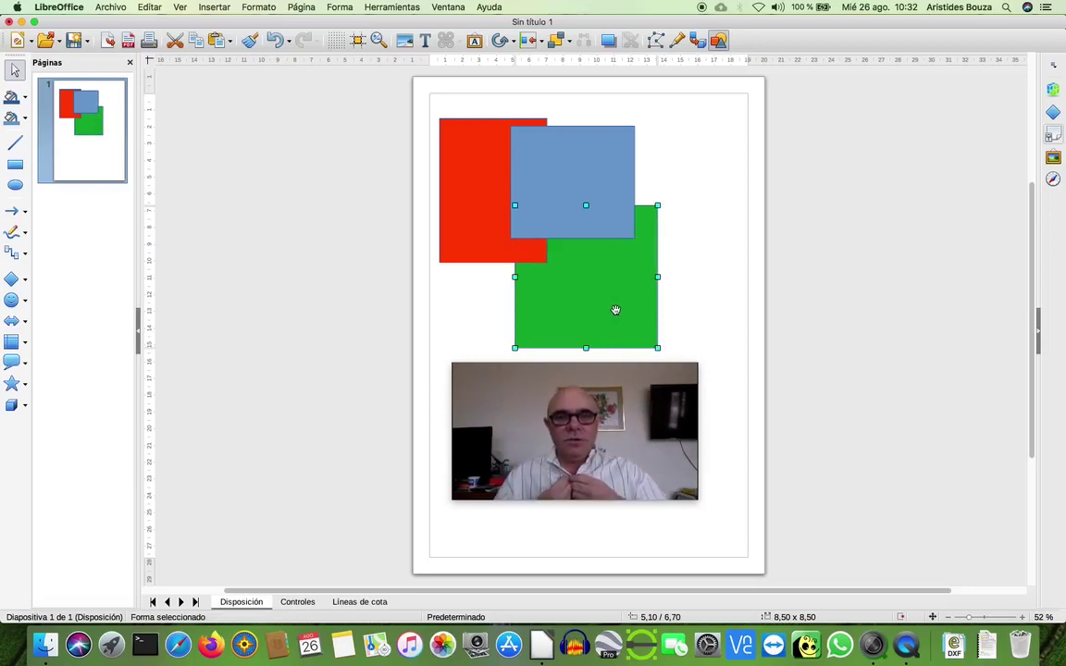
Send the front blue rectangle one level backward and move it down to overlap the red rectangle and the green square
{"action": "left_click", "coordinate": [595, 179]}
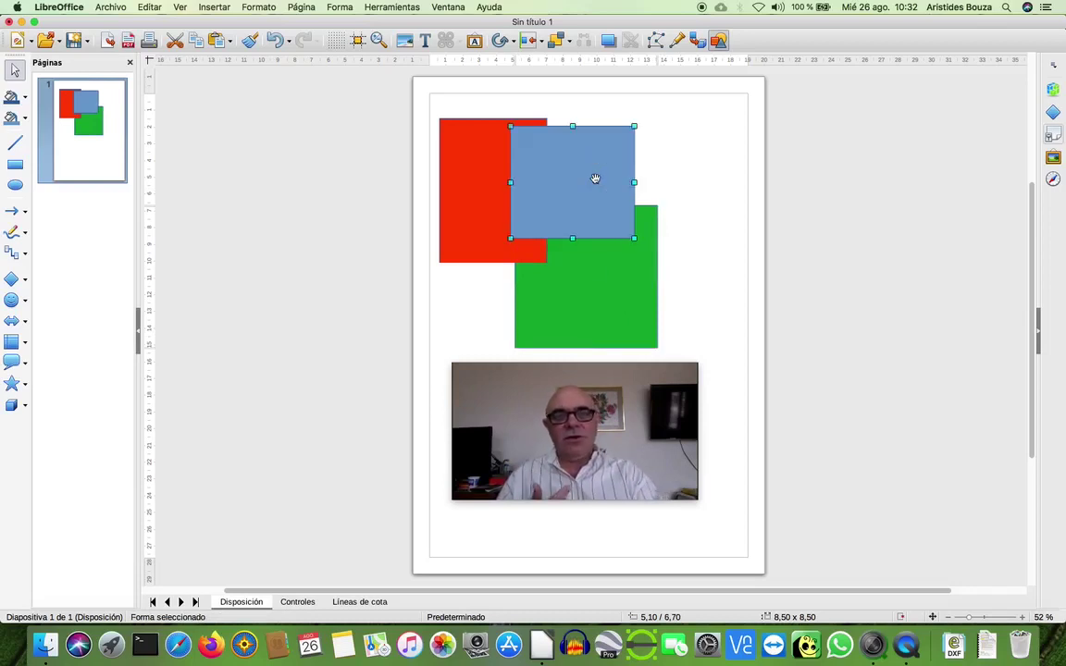
{"action": "left_click_drag", "start_coordinate": [616, 458], "coordinate": [806, 238]}
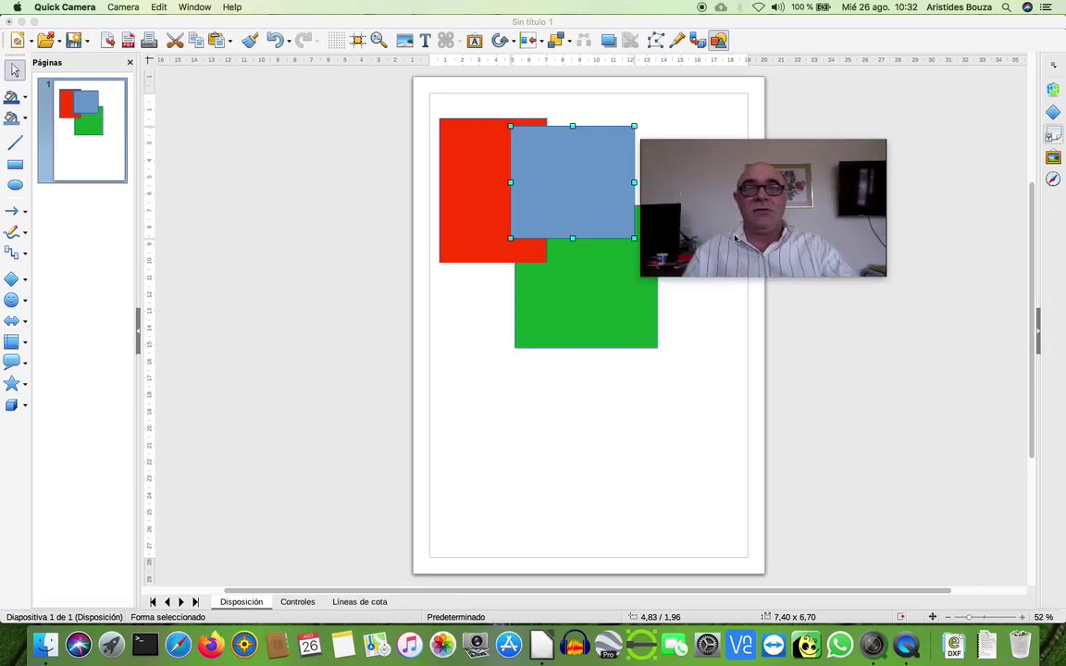
{"action": "left_click", "coordinate": [569, 42]}
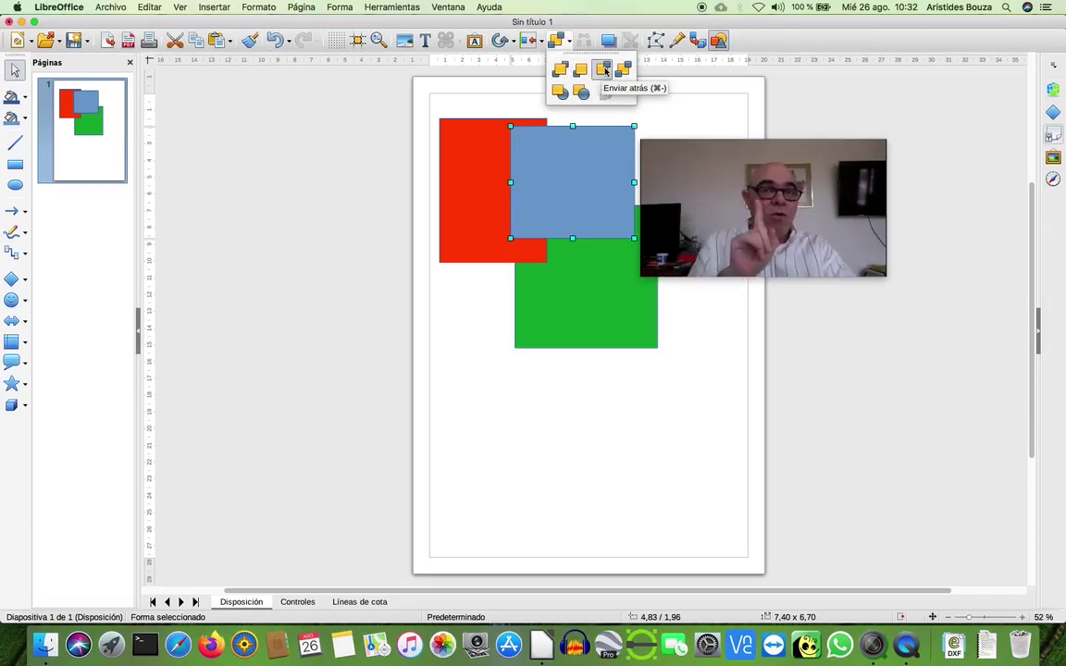
{"action": "left_click", "coordinate": [603, 69]}
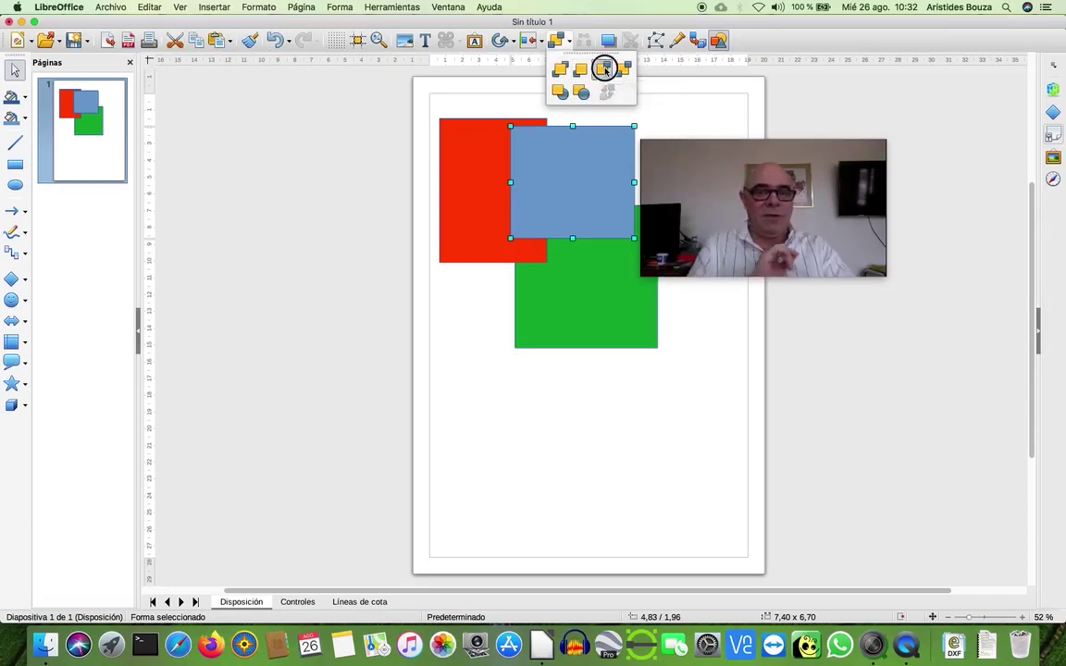
{"action": "left_click", "coordinate": [725, 227]}
{"action": "left_click_drag", "start_coordinate": [600, 219], "coordinate": [576, 305]}
{"action": "left_click", "coordinate": [620, 421]}
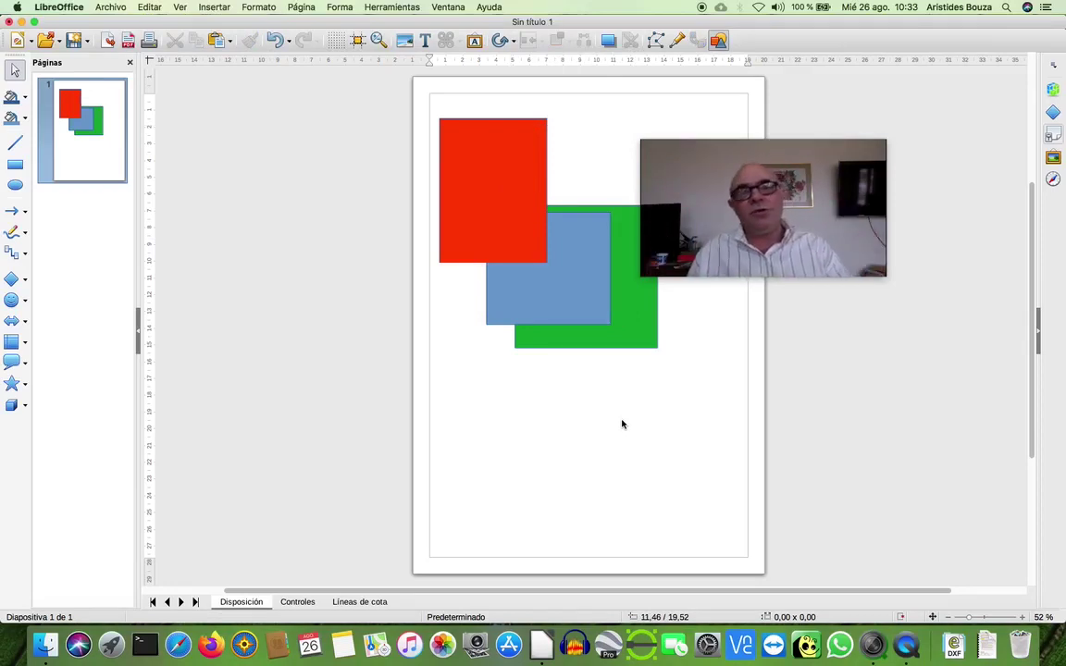
Move the green square to about 3.7 / 9.2 cm and bring it one level forward
{"action": "left_click_drag", "start_coordinate": [633, 319], "coordinate": [609, 357]}
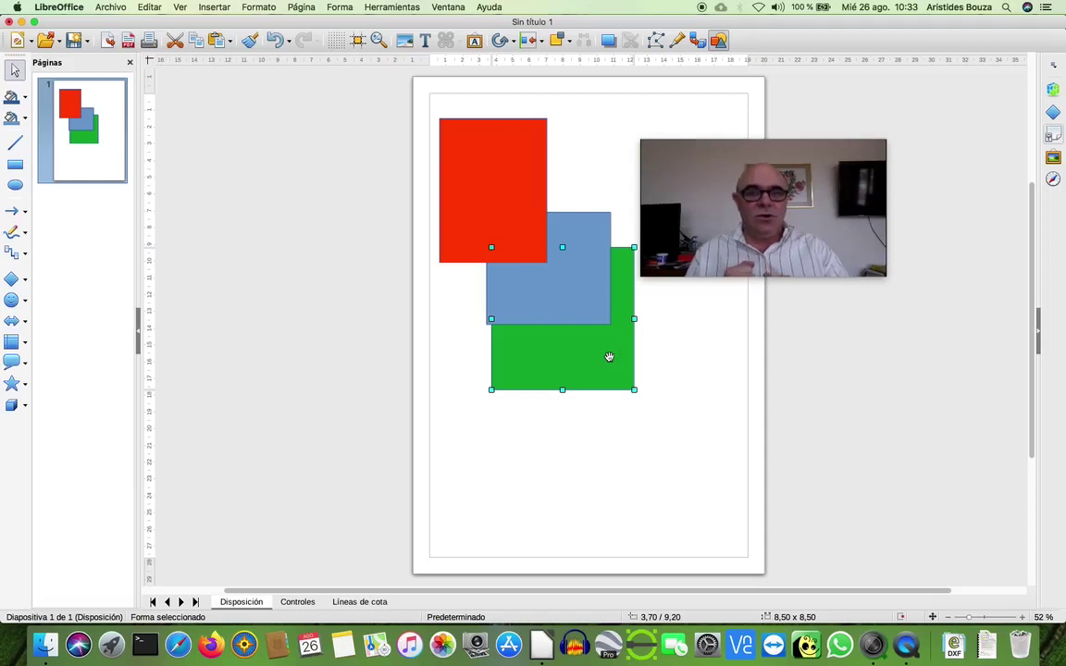
{"action": "left_click", "coordinate": [561, 41]}
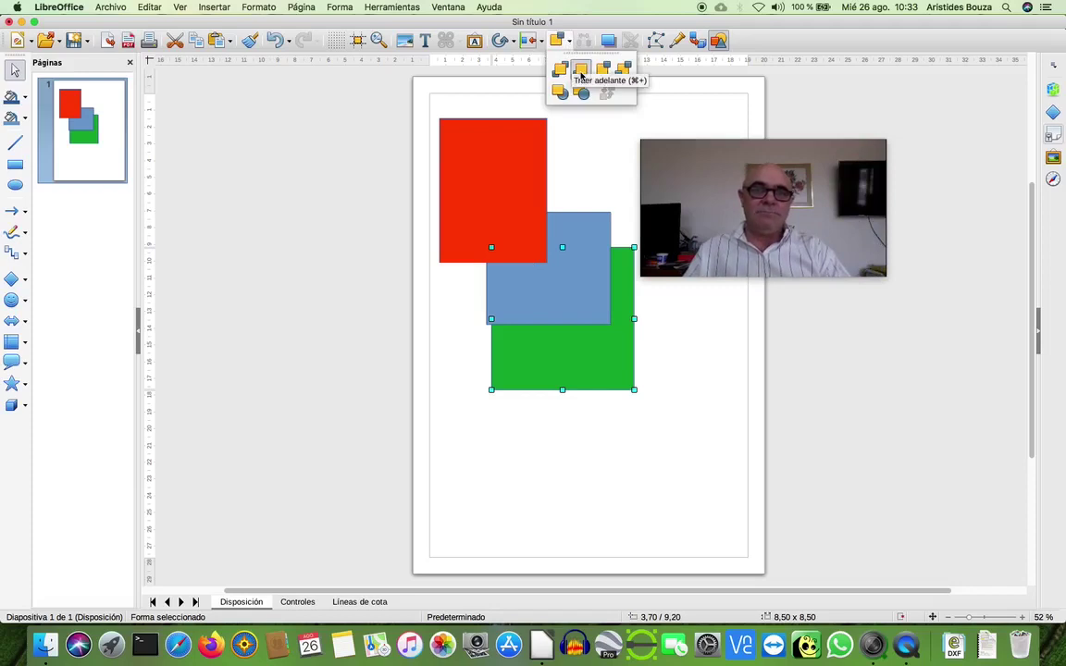
{"action": "left_click", "coordinate": [580, 71]}
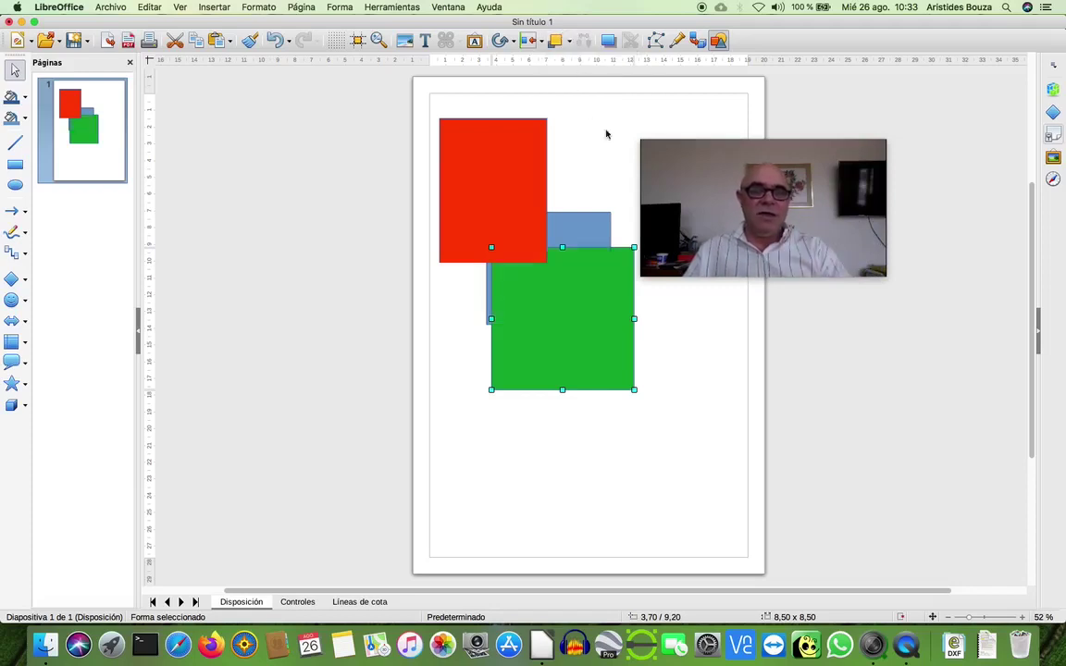
Move the blue rectangle to about 5.6 / 6.9 cm and shift the camera preview off the page
{"action": "left_click", "coordinate": [594, 222]}
{"action": "left_click_drag", "start_coordinate": [594, 222], "coordinate": [631, 219]}
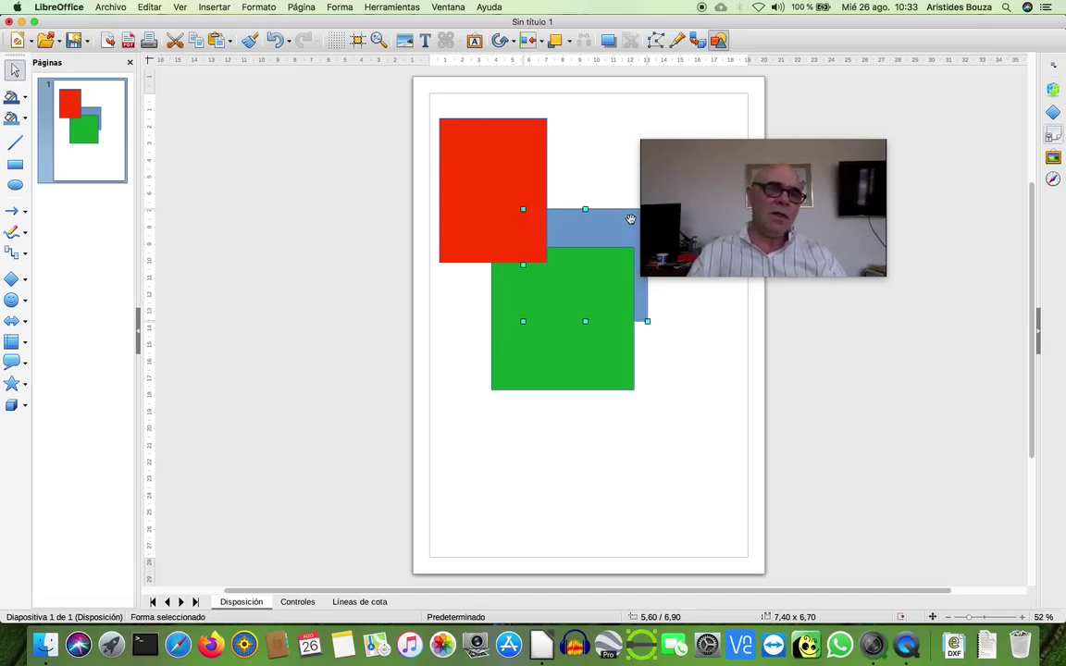
{"action": "left_click_drag", "start_coordinate": [794, 191], "coordinate": [905, 233]}
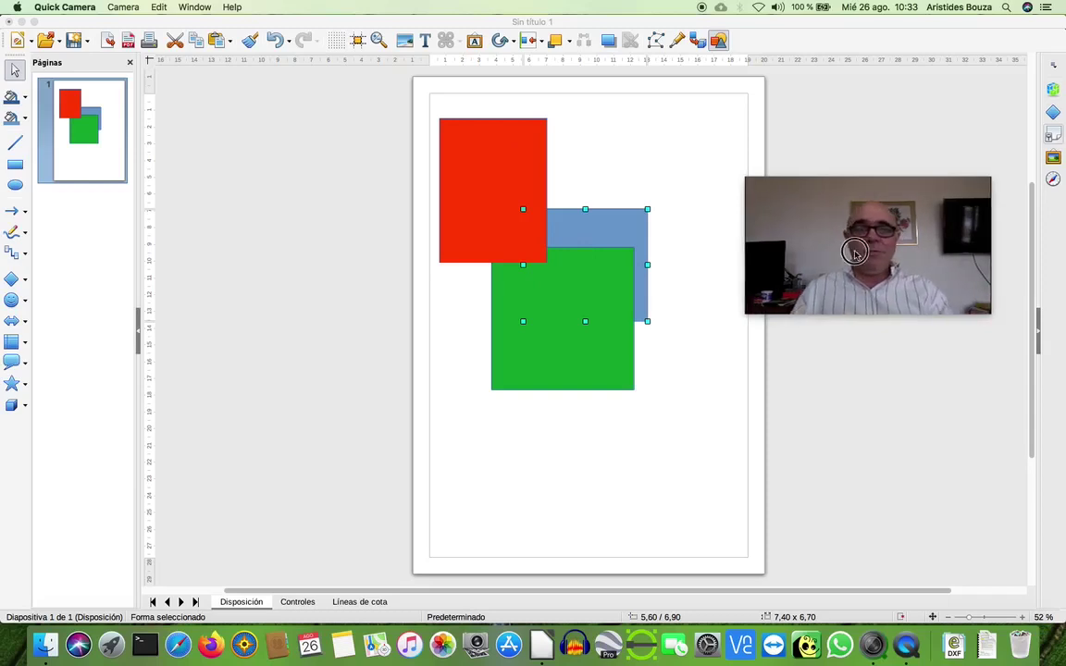
{"action": "left_click_drag", "start_coordinate": [854, 251], "coordinate": [146, 272]}
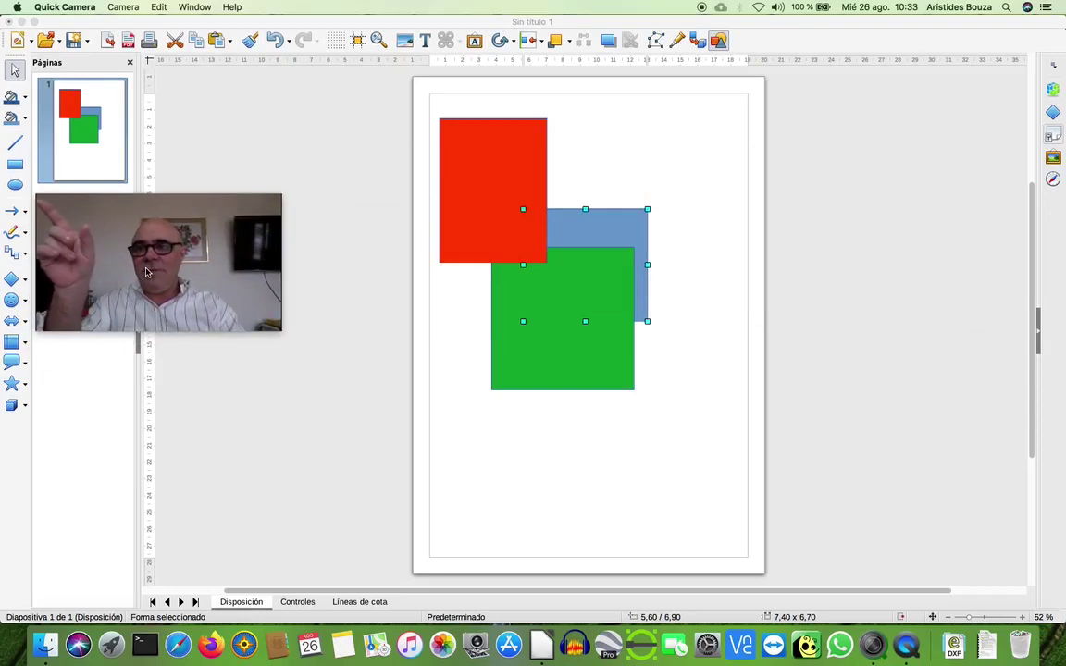
Draw an ellipse about 9.6 × 8 cm over the blue rectangle's right side and move the camera preview below it
{"action": "left_click", "coordinate": [14, 187]}
{"action": "left_click", "coordinate": [15, 187]}
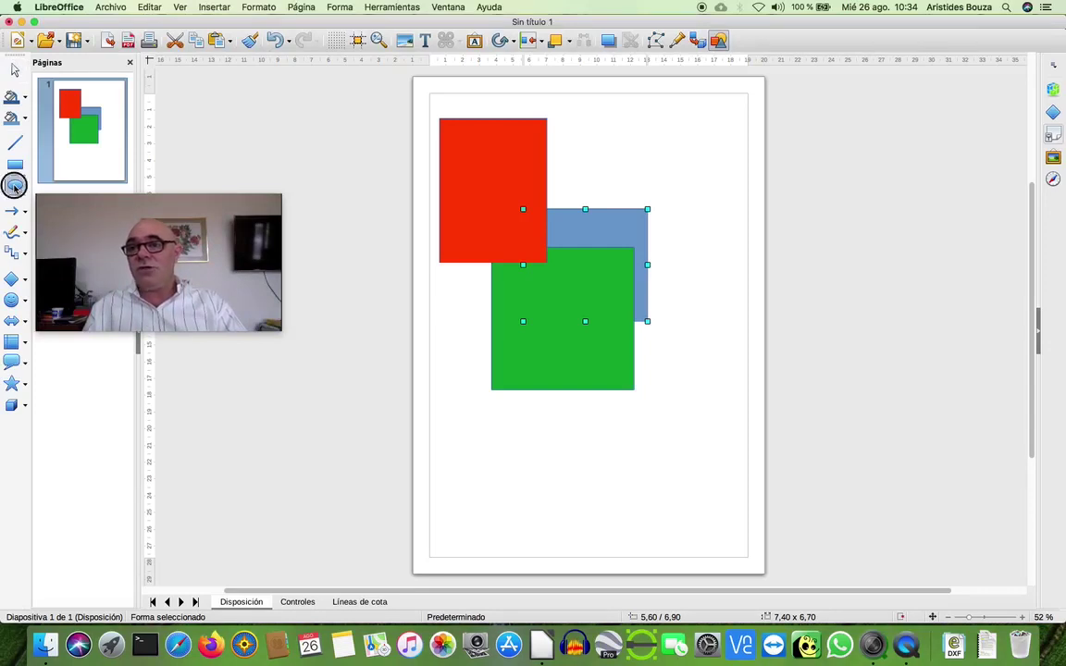
{"action": "mouse_move", "coordinate": [573, 172]}
{"action": "left_mouse_down"}
{"action": "mouse_move", "coordinate": [719, 262]}
{"action": "mouse_move", "coordinate": [736, 306]}
{"action": "left_mouse_up"}
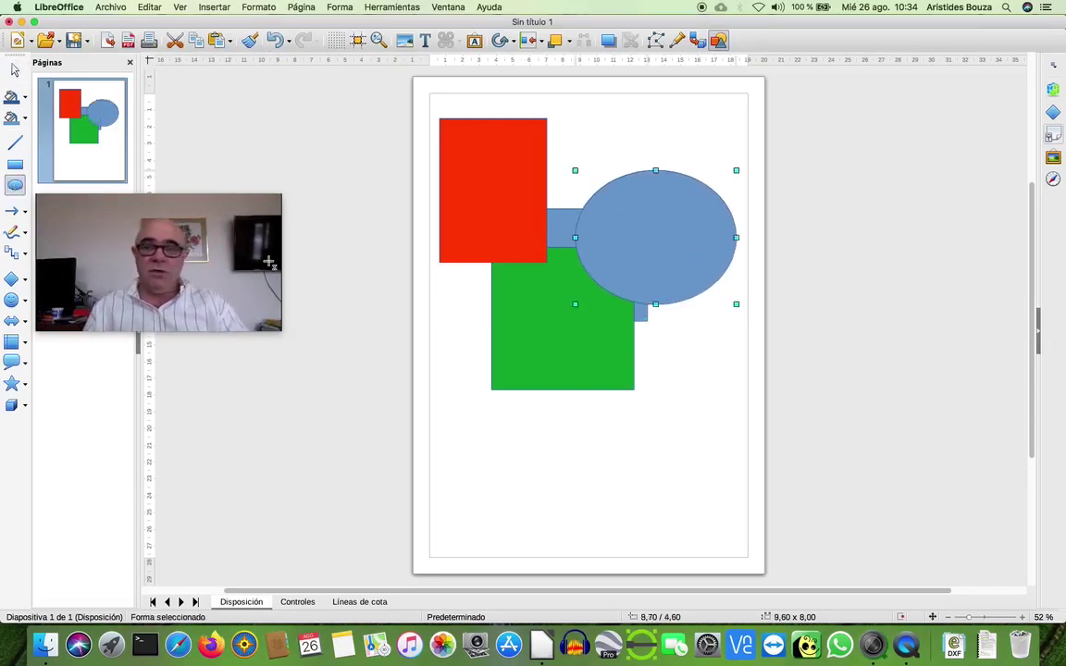
{"action": "left_click_drag", "start_coordinate": [177, 265], "coordinate": [813, 411]}
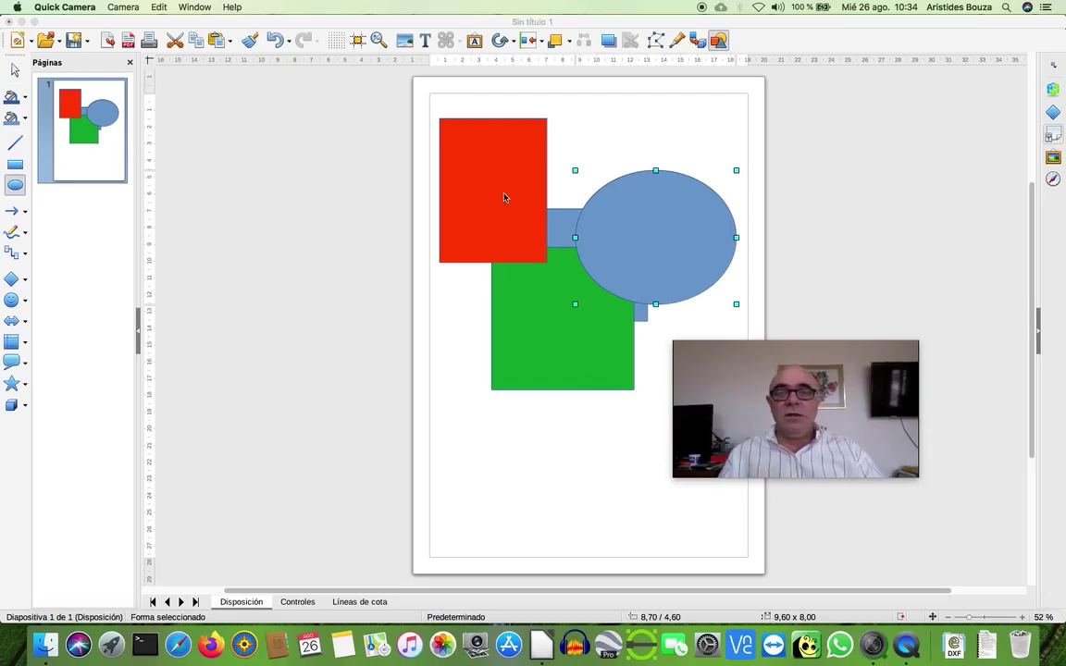
Move the ellipse around across the rectangles, ending over the red rectangle at about -3.5 / 5.2 cm
{"action": "left_click", "coordinate": [562, 336]}
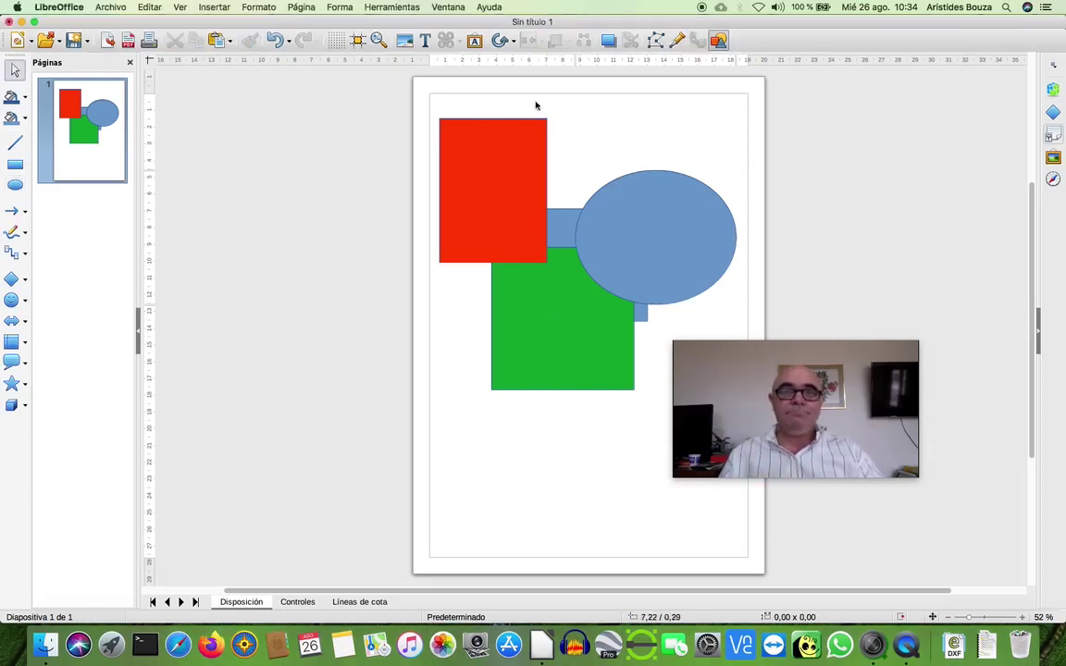
{"action": "left_click", "coordinate": [566, 365]}
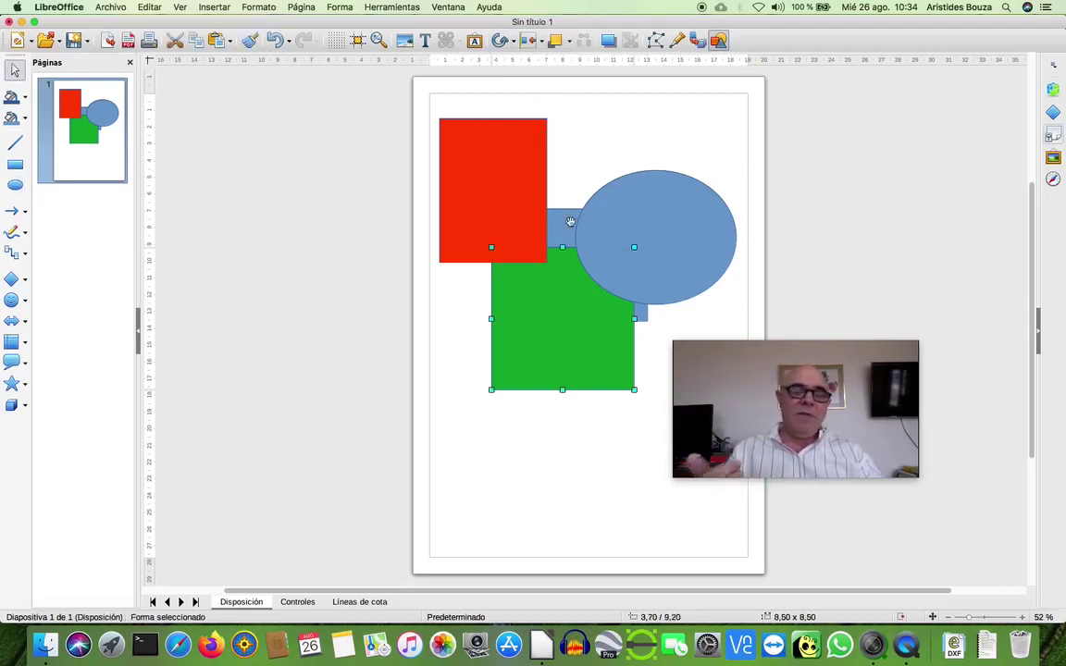
{"action": "left_click", "coordinate": [715, 227]}
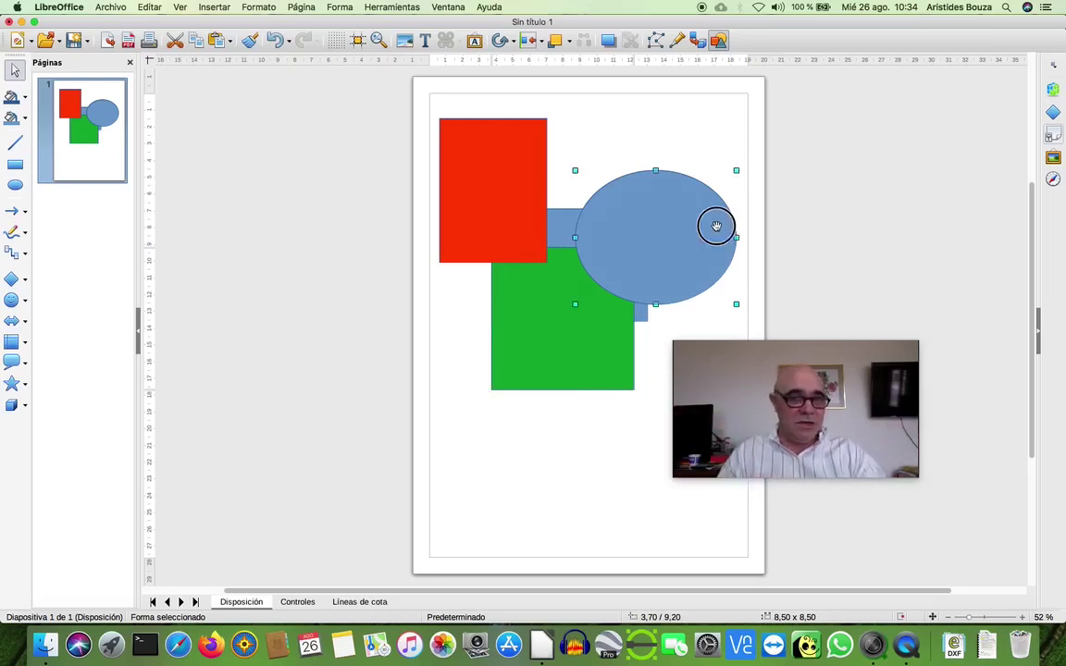
{"action": "left_click_drag", "start_coordinate": [716, 227], "coordinate": [564, 262]}
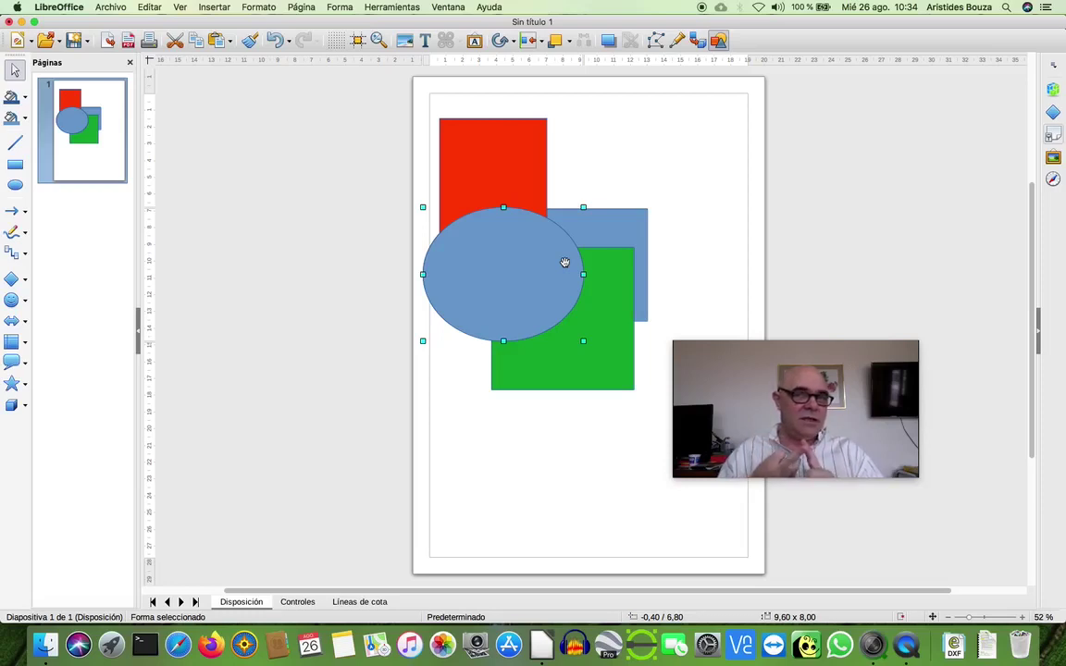
{"action": "left_click_drag", "start_coordinate": [499, 309], "coordinate": [451, 404]}
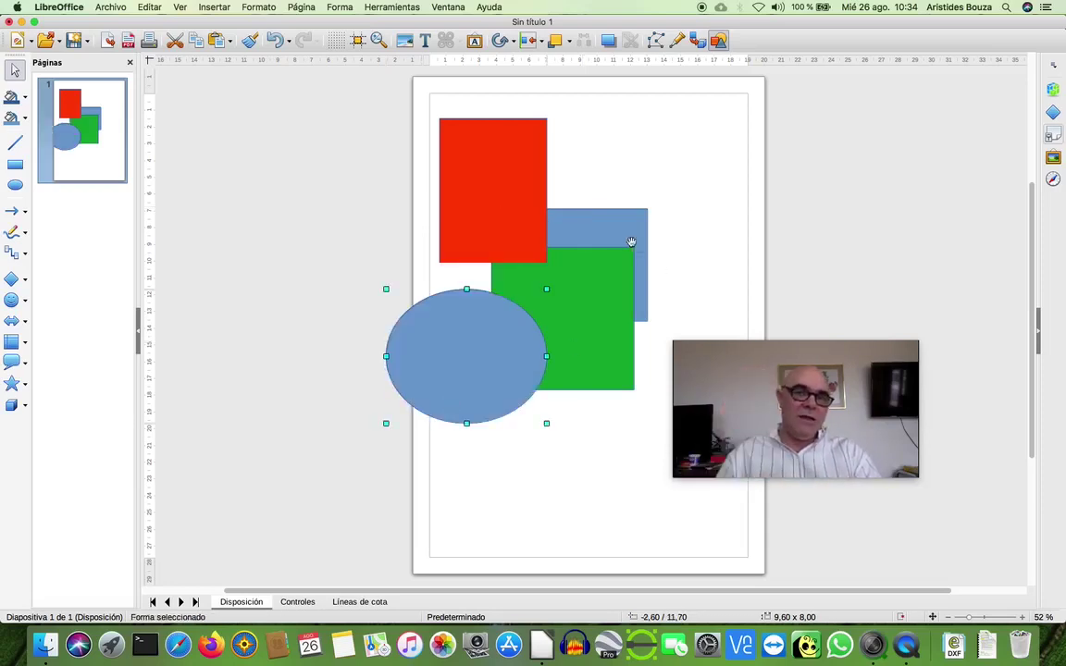
{"action": "left_click", "coordinate": [487, 377]}
{"action": "left_click_drag", "start_coordinate": [487, 377], "coordinate": [485, 317]}
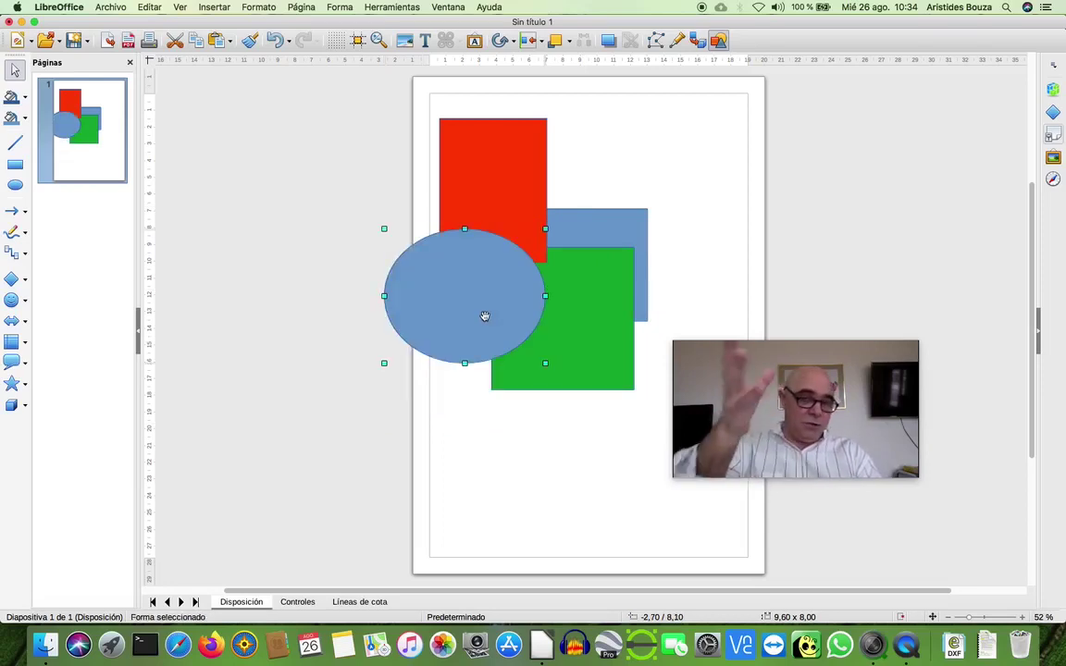
{"action": "right_click", "coordinate": [475, 337]}
{"action": "left_click", "coordinate": [447, 309]}
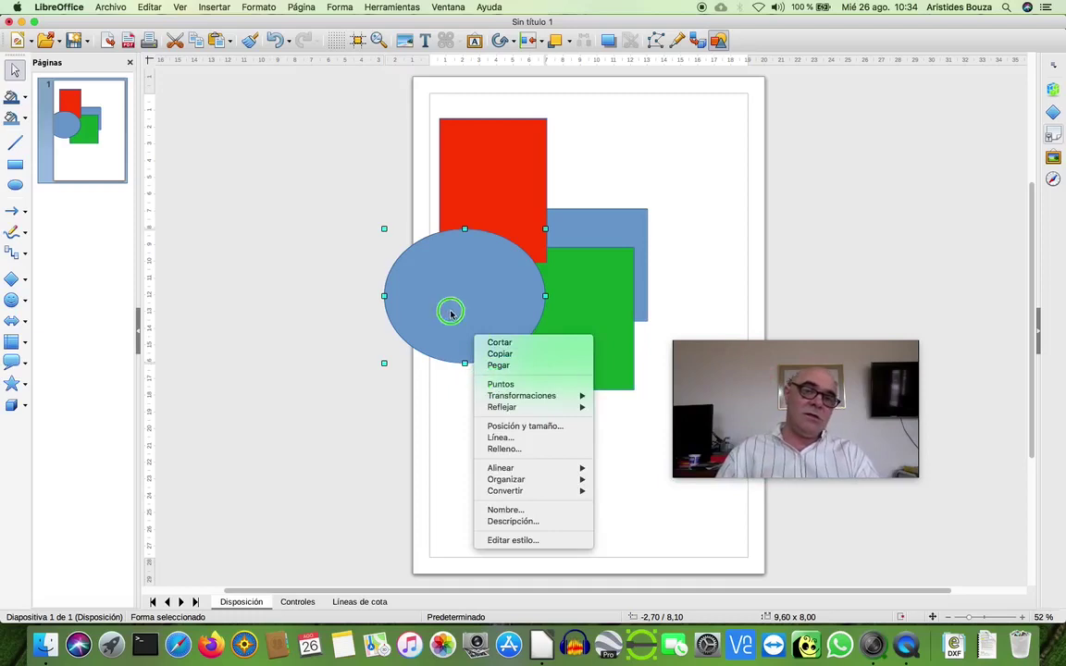
{"action": "mouse_move", "coordinate": [440, 317]}
{"action": "left_mouse_down"}
{"action": "mouse_move", "coordinate": [405, 390]}
{"action": "mouse_move", "coordinate": [441, 362]}
{"action": "mouse_move", "coordinate": [432, 336]}
{"action": "left_mouse_up"}
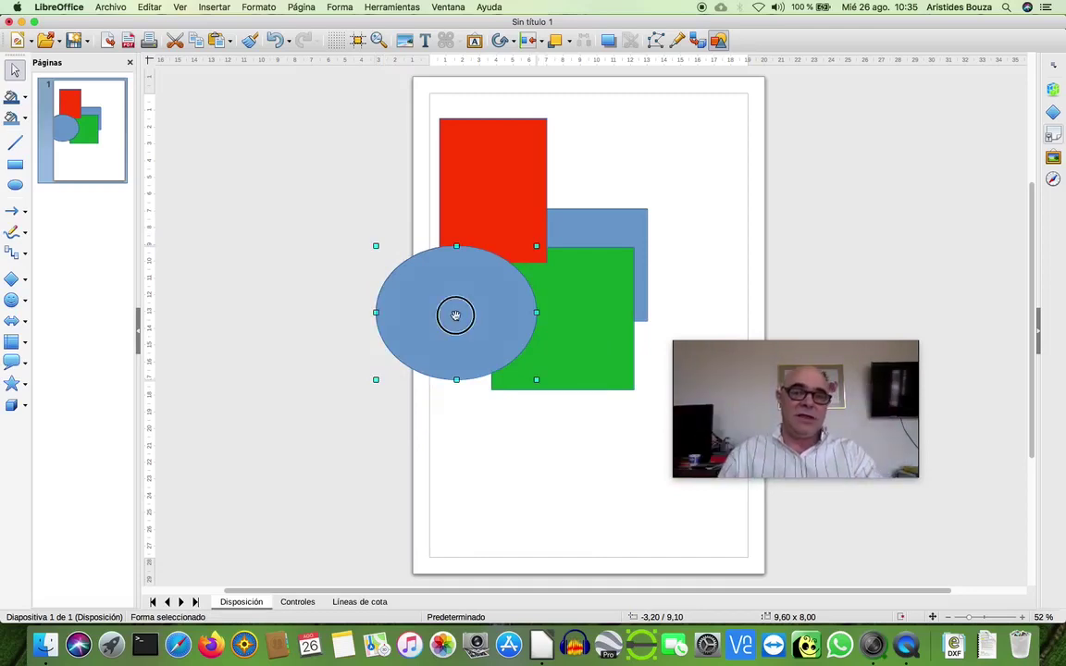
{"action": "left_click_drag", "start_coordinate": [451, 312], "coordinate": [450, 249]}
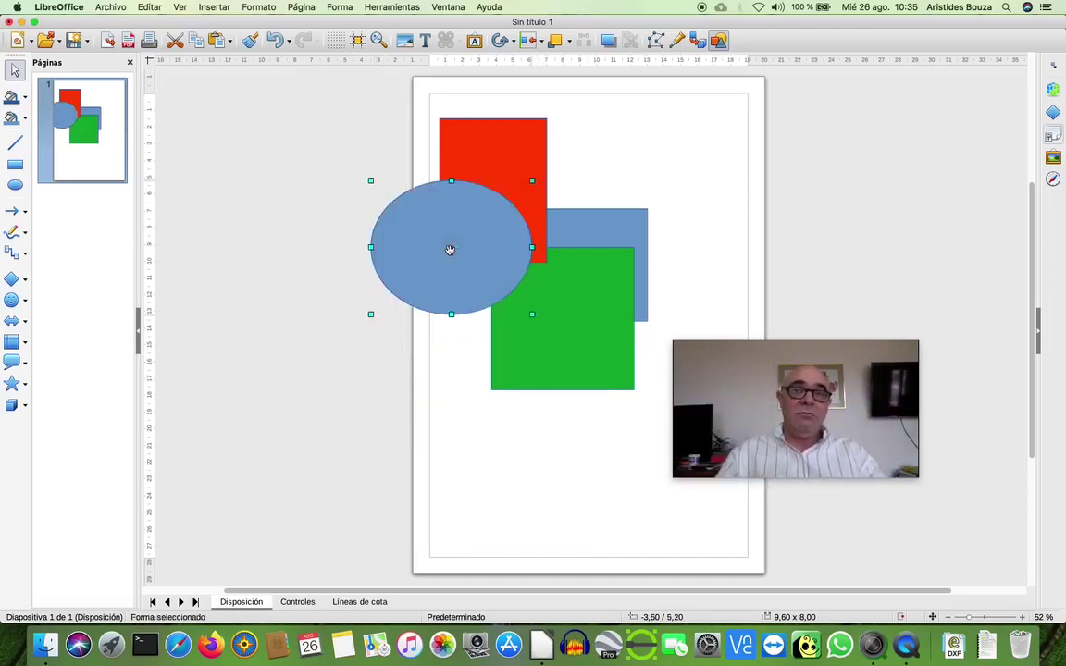
Send the ellipse one level backward and move it below the rectangles to about 0.4 / 18.6 cm
{"action": "left_click", "coordinate": [569, 44]}
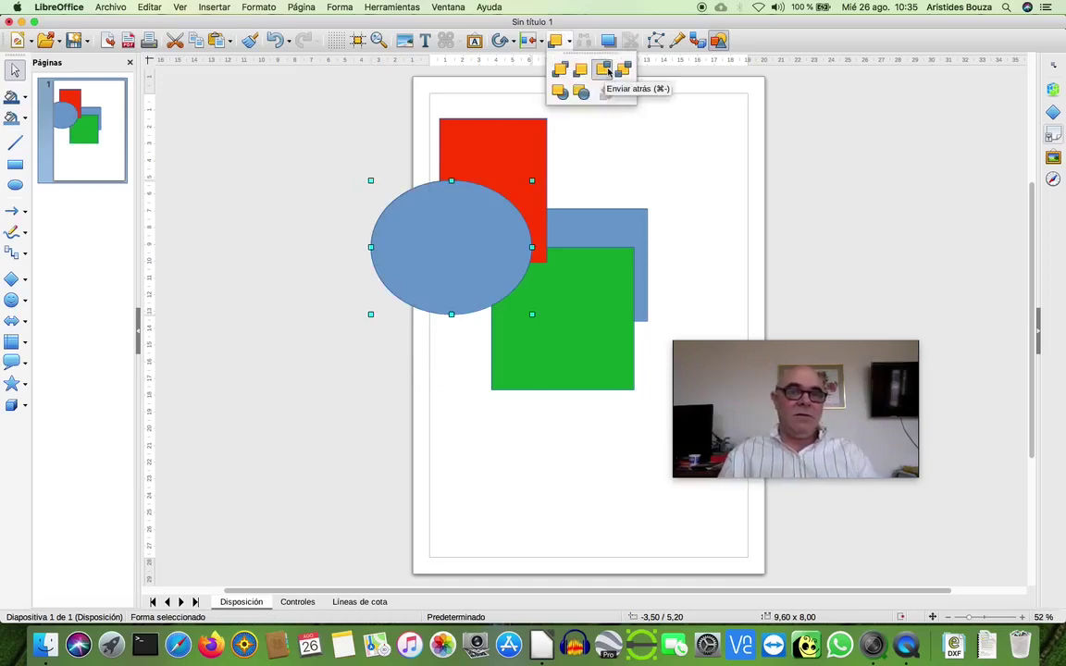
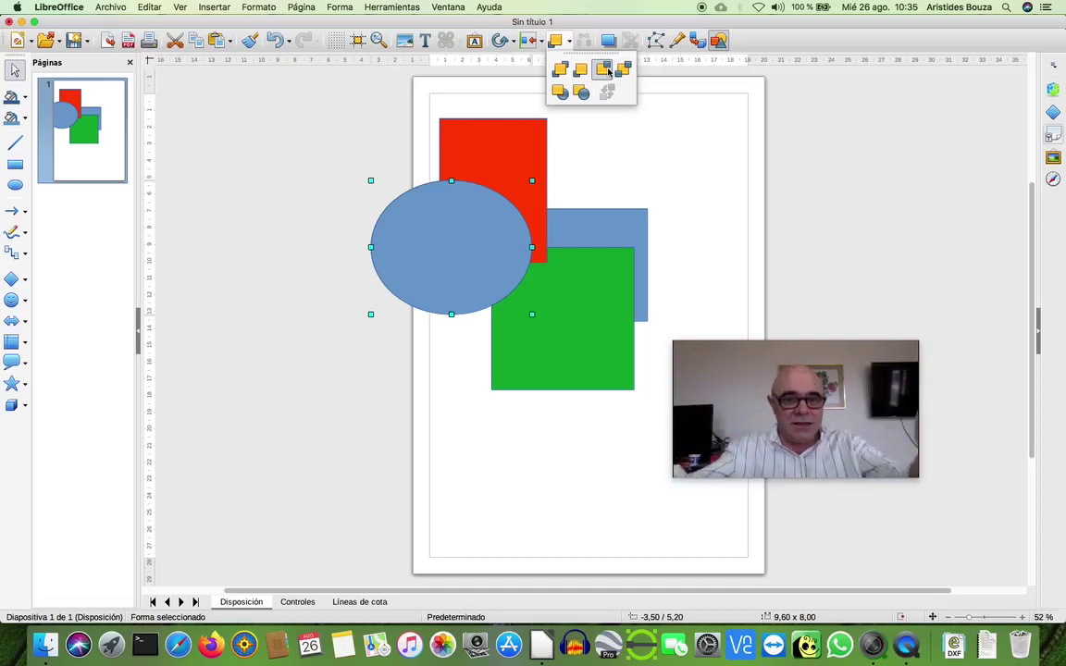
{"action": "left_click", "coordinate": [607, 69]}
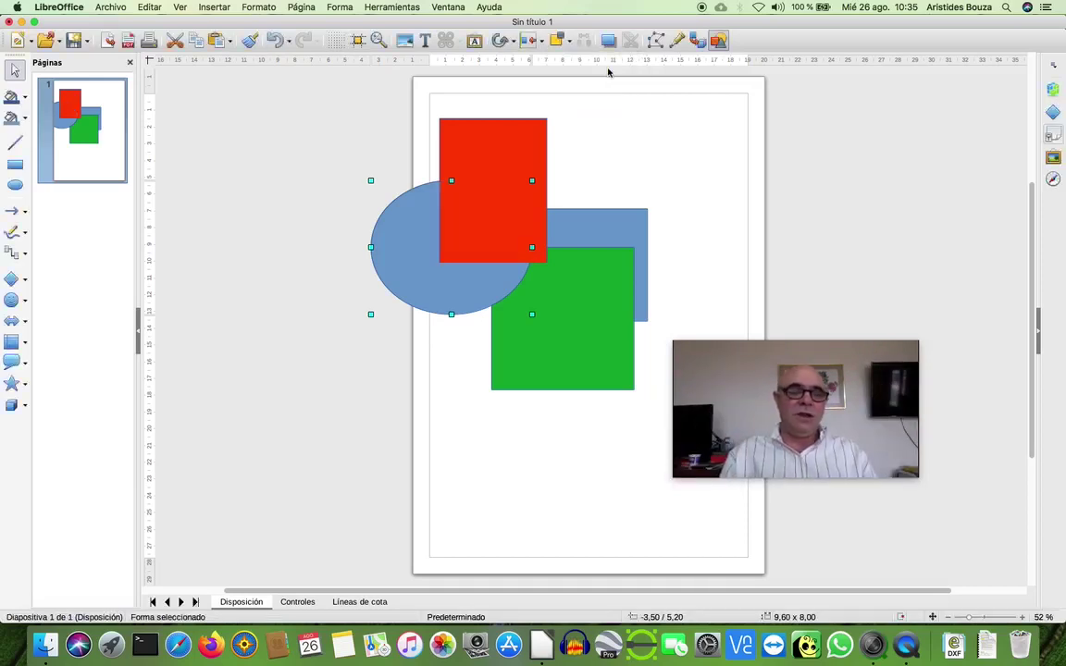
{"action": "left_click_drag", "start_coordinate": [407, 286], "coordinate": [452, 297]}
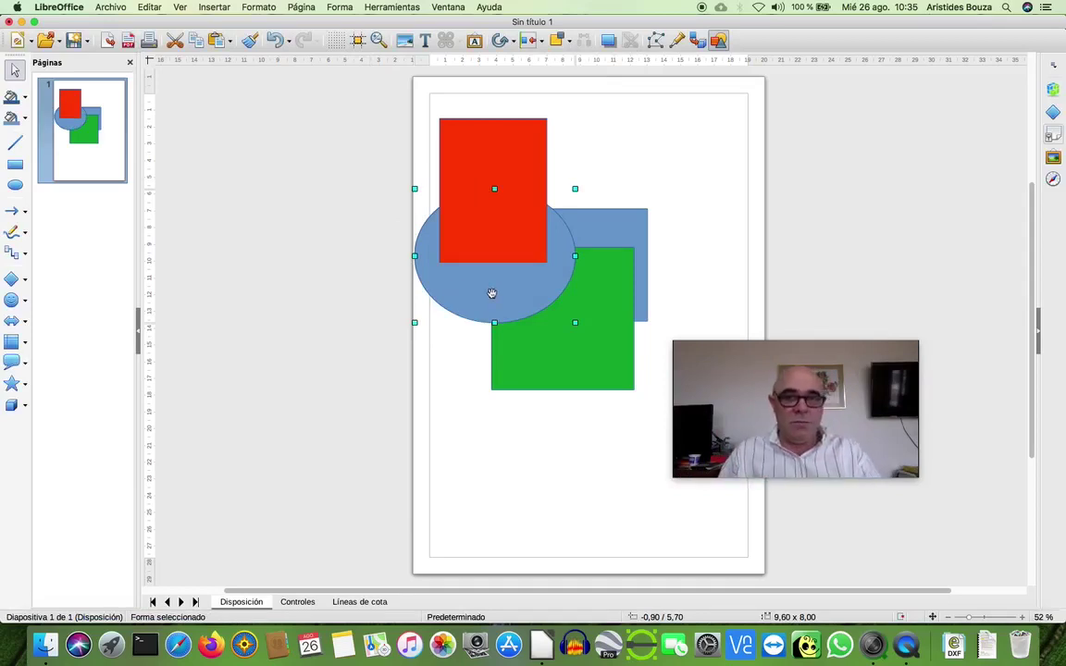
{"action": "left_click_drag", "start_coordinate": [453, 296], "coordinate": [512, 509]}
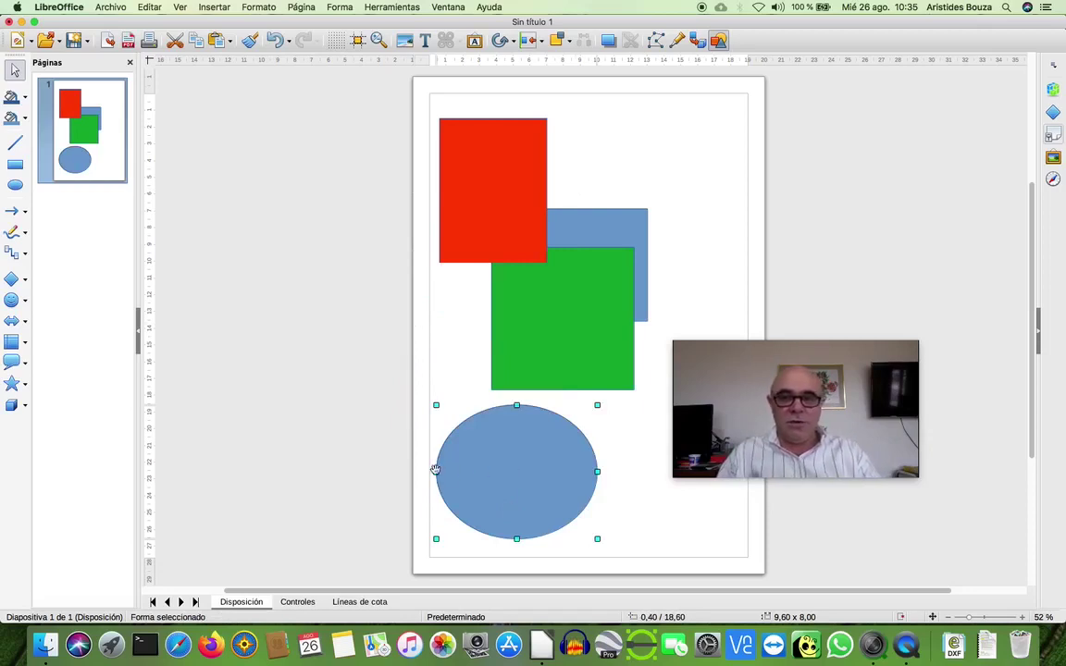
Move the camera preview beside the ellipse and enlarge the ellipse to about 15.6 × 14 cm, extending past the page's left edge
{"action": "left_click_drag", "start_coordinate": [754, 409], "coordinate": [697, 476]}
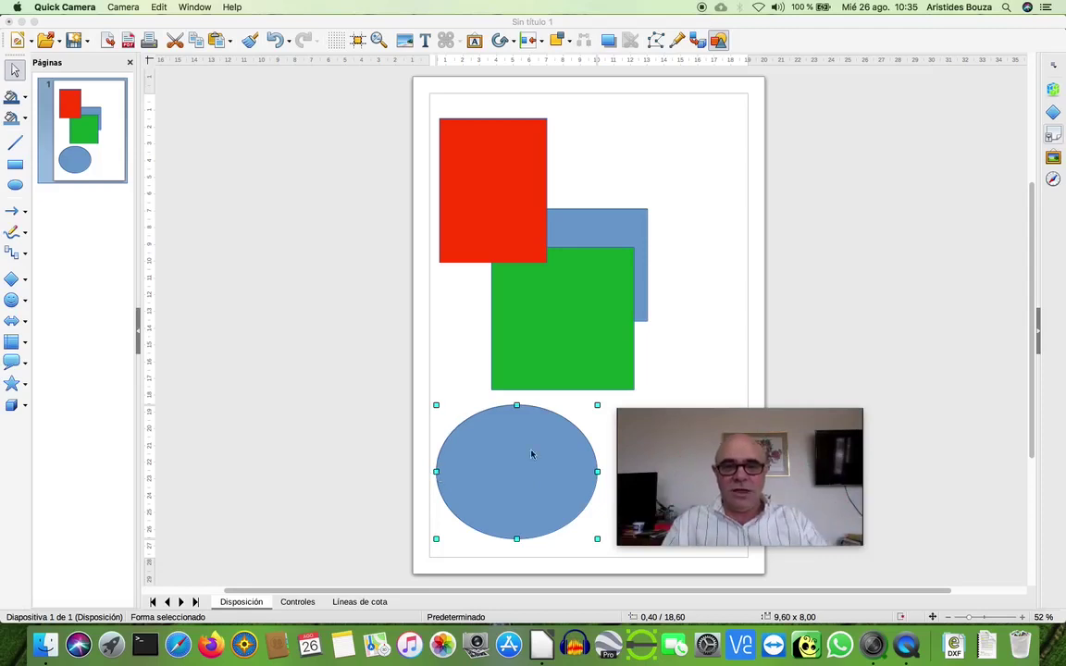
{"action": "left_click", "coordinate": [517, 407]}
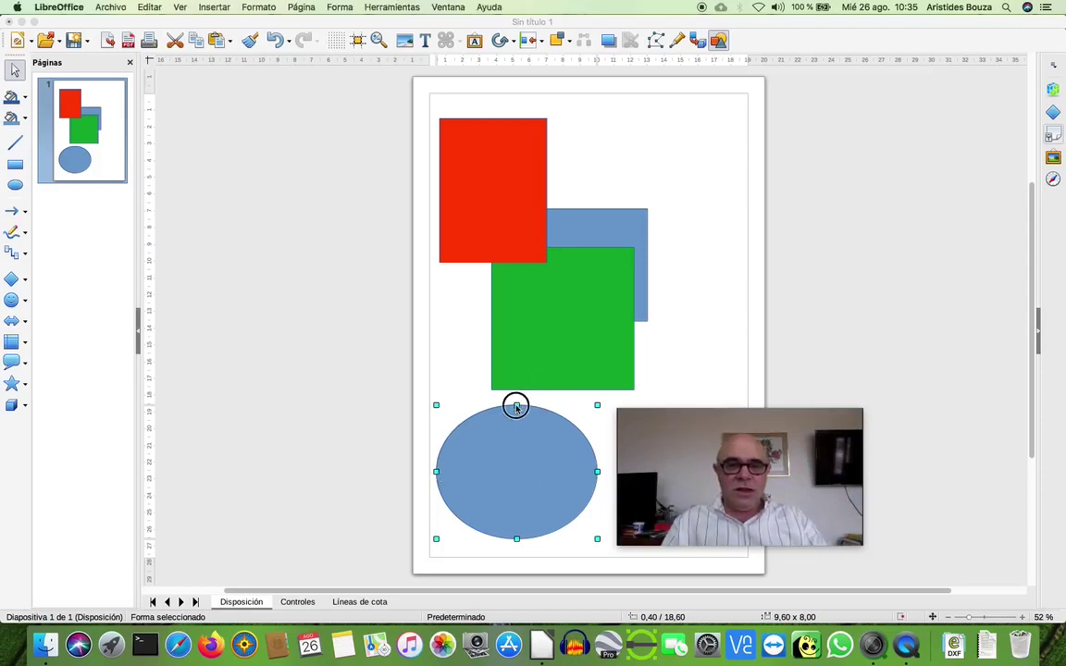
{"action": "left_click_drag", "start_coordinate": [518, 407], "coordinate": [600, 401]}
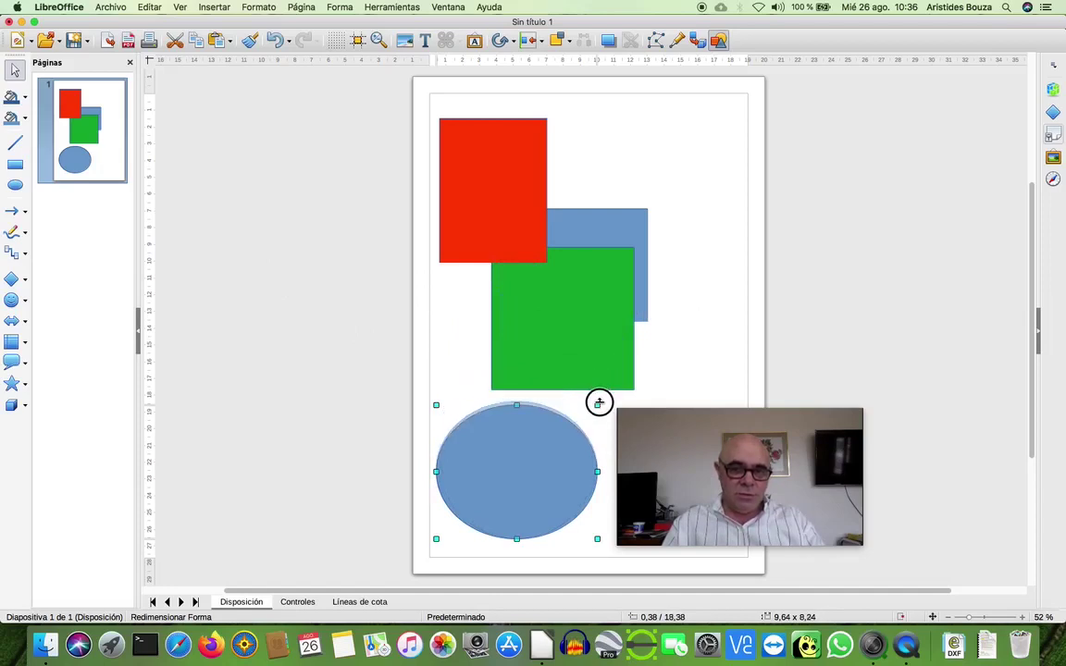
{"action": "left_click_drag", "start_coordinate": [435, 470], "coordinate": [450, 335]}
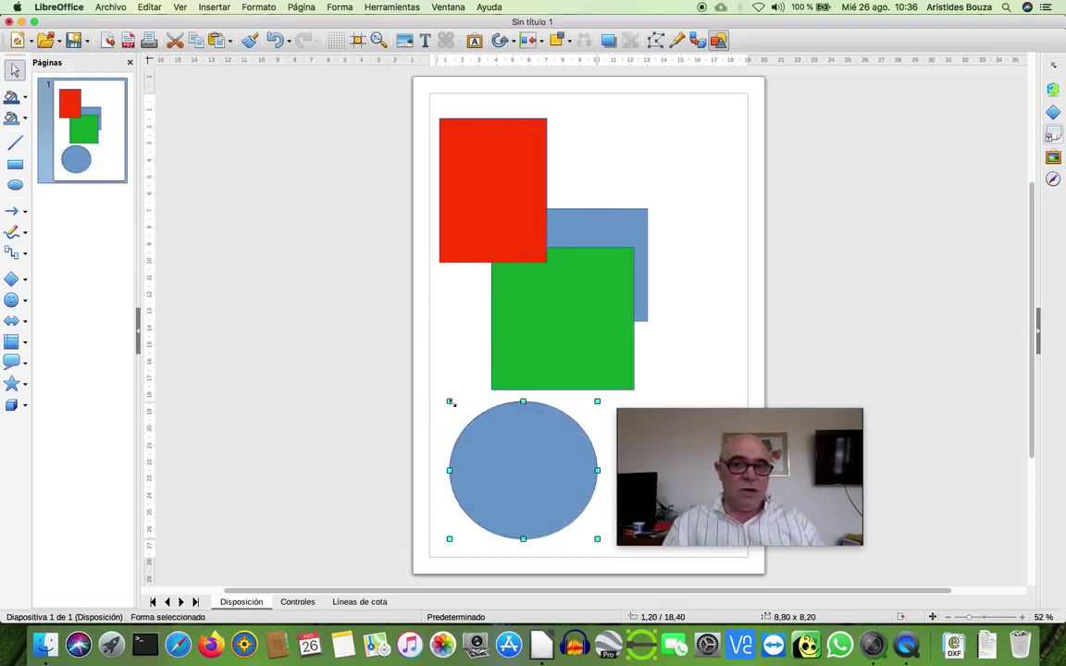
{"action": "left_click_drag", "start_coordinate": [451, 402], "coordinate": [337, 306]}
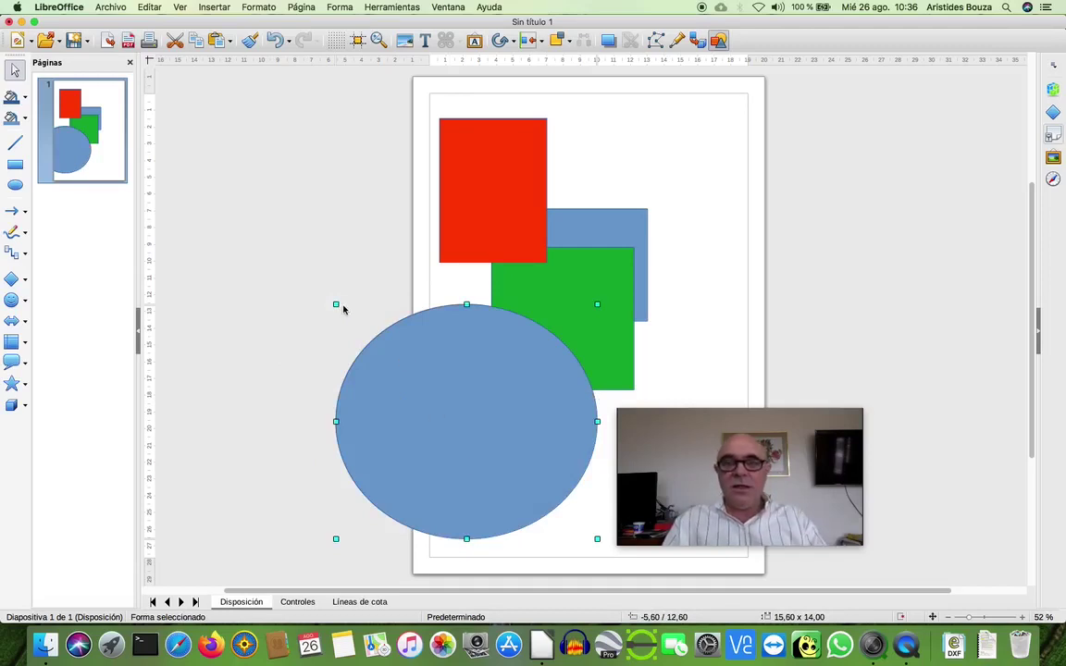
Flatten the ellipse to about 10.3 cm high and try rotating it about its centre, undoing the rotation
{"action": "left_click", "coordinate": [472, 410]}
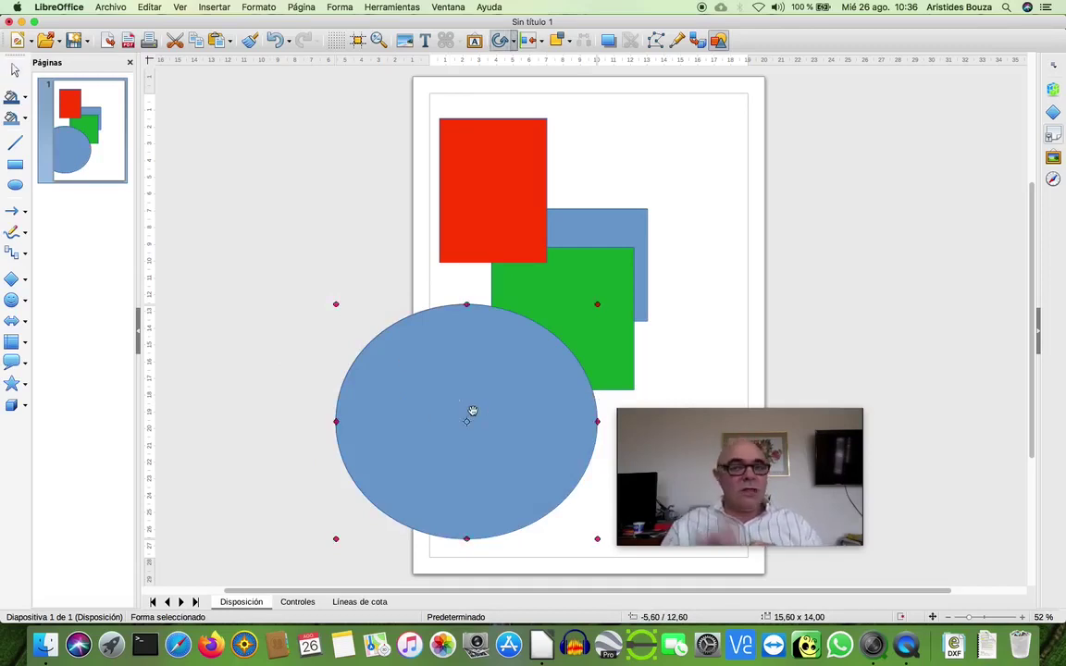
{"action": "left_click", "coordinate": [472, 410]}
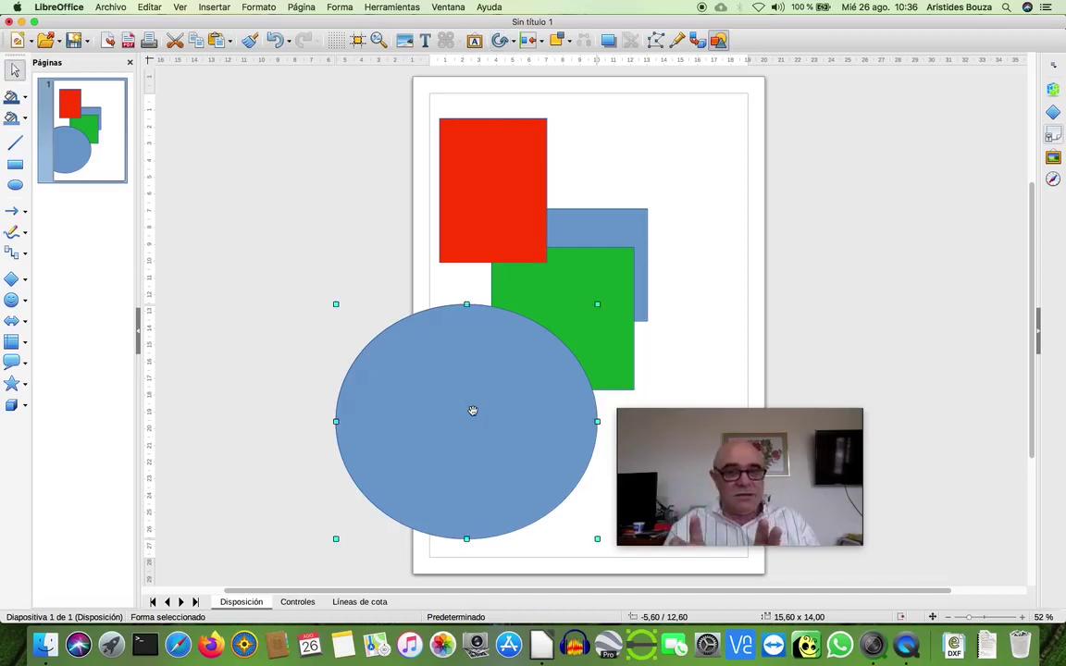
{"action": "left_click", "coordinate": [472, 409]}
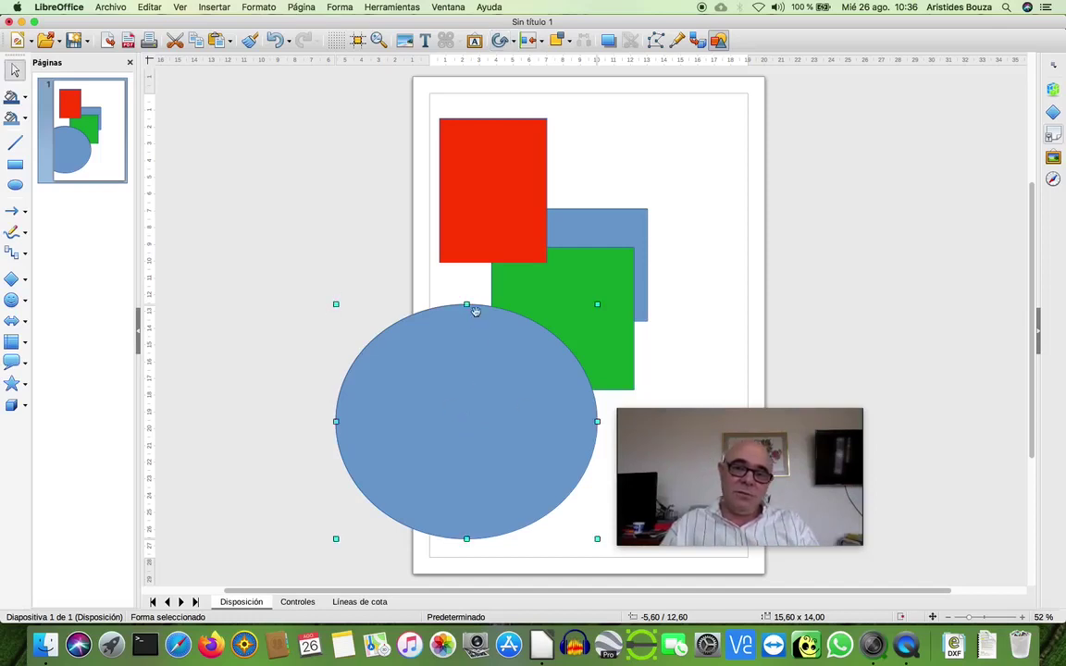
{"action": "left_click_drag", "start_coordinate": [468, 305], "coordinate": [468, 367]}
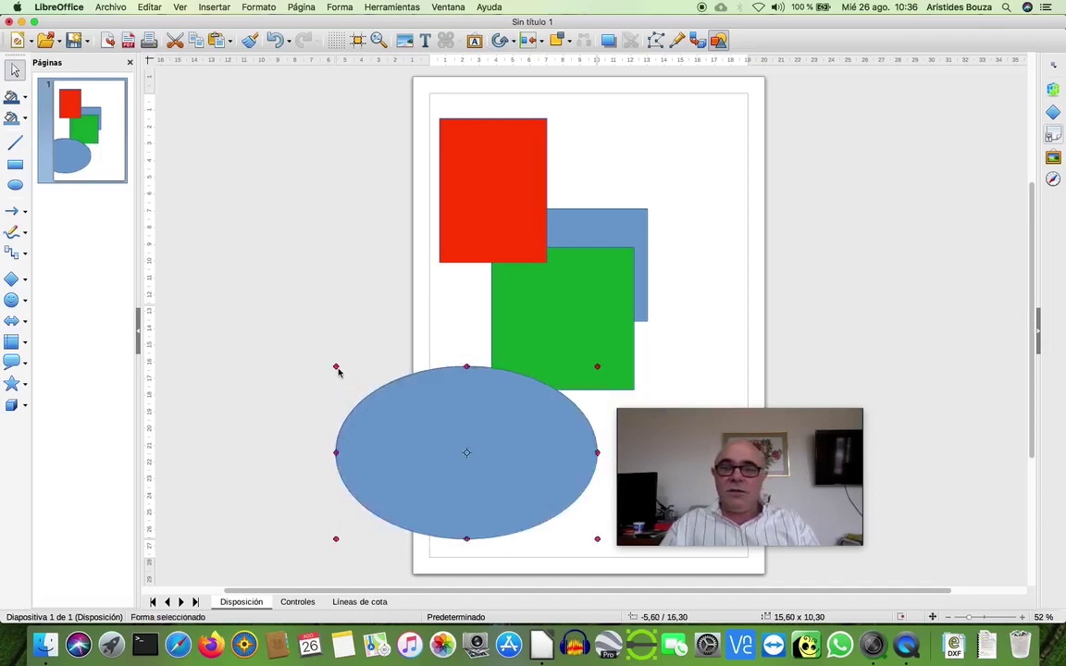
{"action": "left_click_drag", "start_coordinate": [337, 367], "coordinate": [315, 502]}
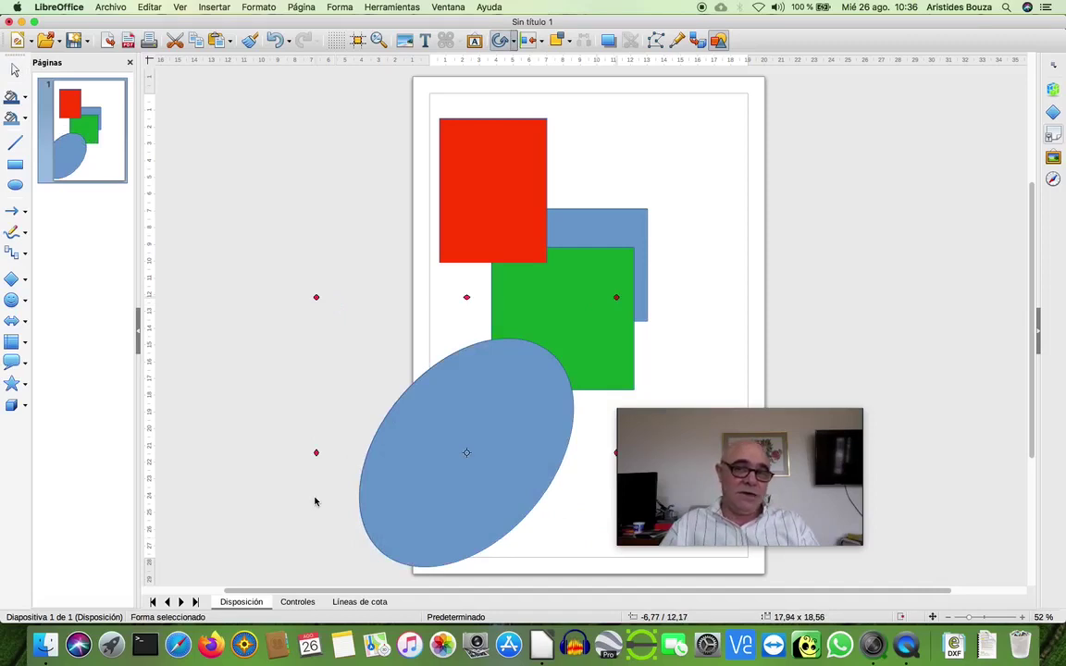
{"action": "key", "text": "super+z"}
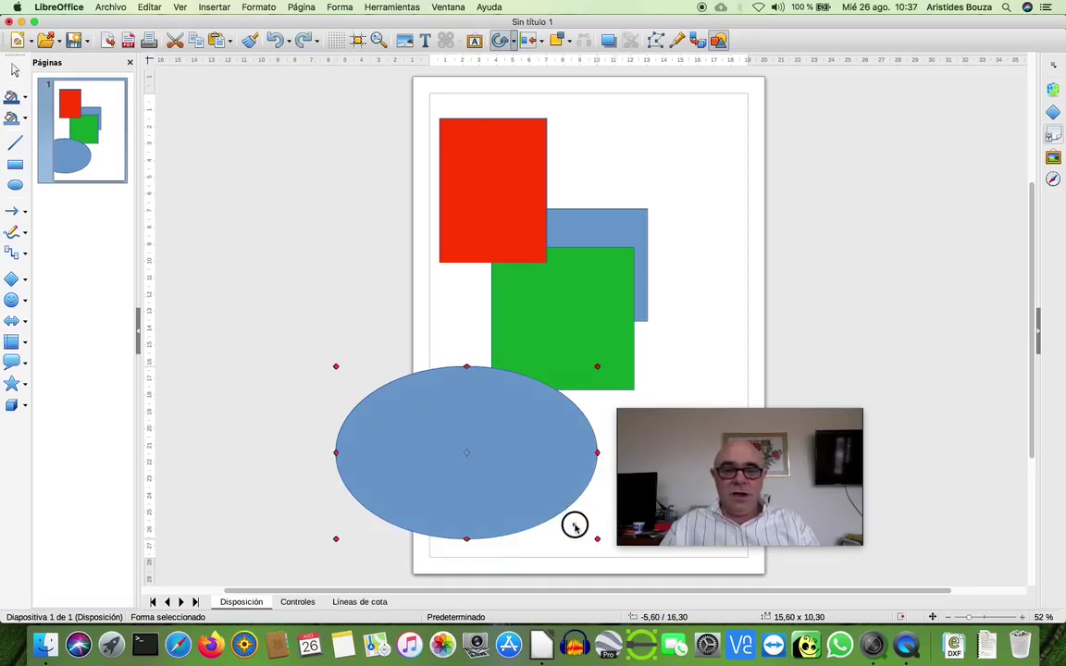
Try rotating the ellipse about a pivot moved to its lower-right edge, then undo the rotations and the flattening
{"action": "mouse_move", "coordinate": [519, 472]}
{"action": "left_mouse_down"}
{"action": "mouse_move", "coordinate": [625, 544]}
{"action": "mouse_move", "coordinate": [467, 454]}
{"action": "mouse_move", "coordinate": [606, 517]}
{"action": "mouse_move", "coordinate": [499, 460]}
{"action": "mouse_move", "coordinate": [562, 511]}
{"action": "left_mouse_up"}
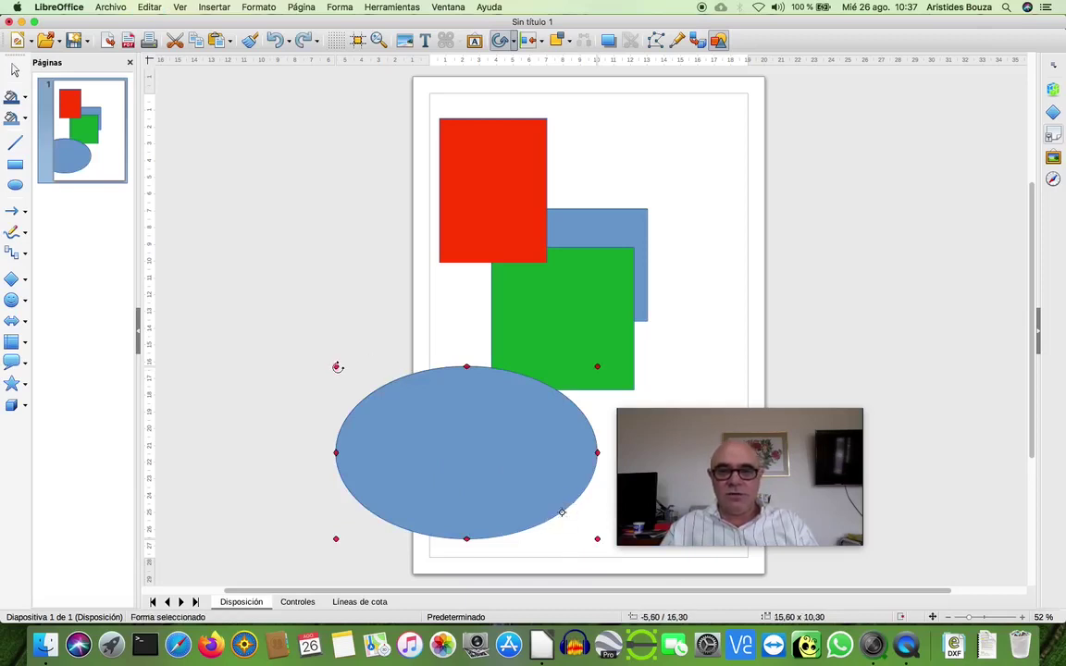
{"action": "left_click_drag", "start_coordinate": [346, 349], "coordinate": [495, 174]}
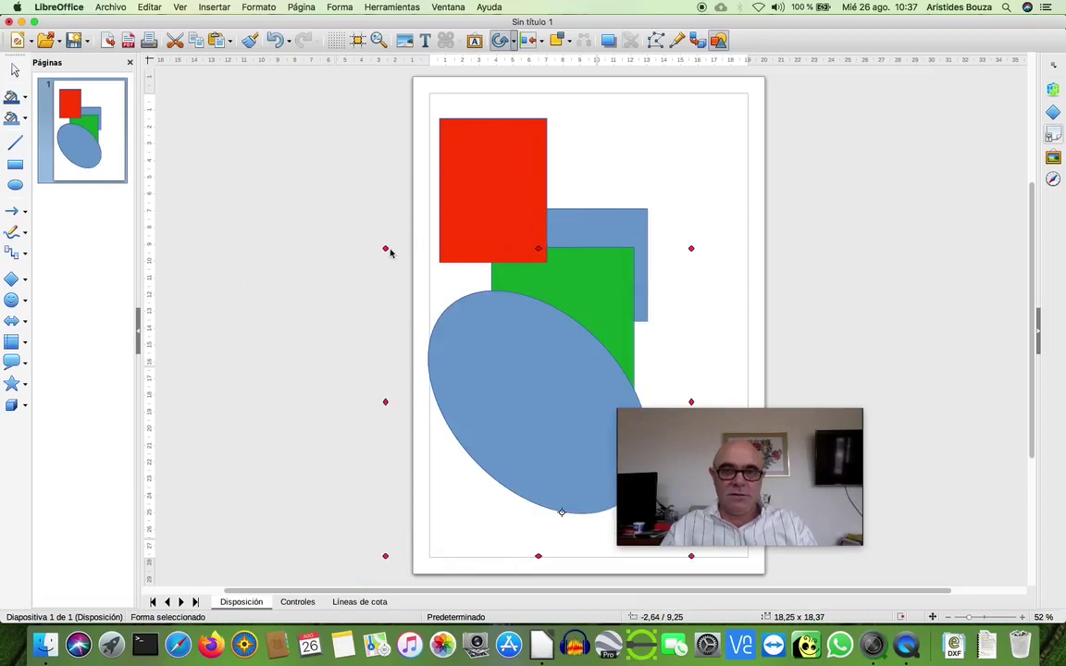
{"action": "left_click_drag", "start_coordinate": [386, 249], "coordinate": [262, 325]}
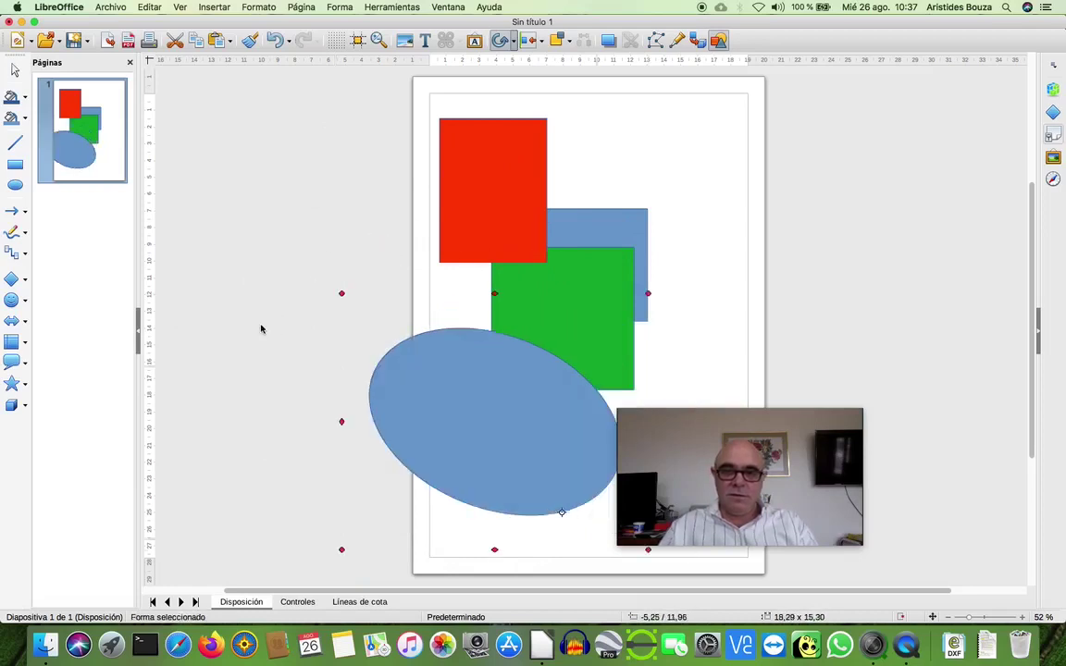
{"action": "key", "text": "super+z"}
{"action": "key", "text": "super+z"}
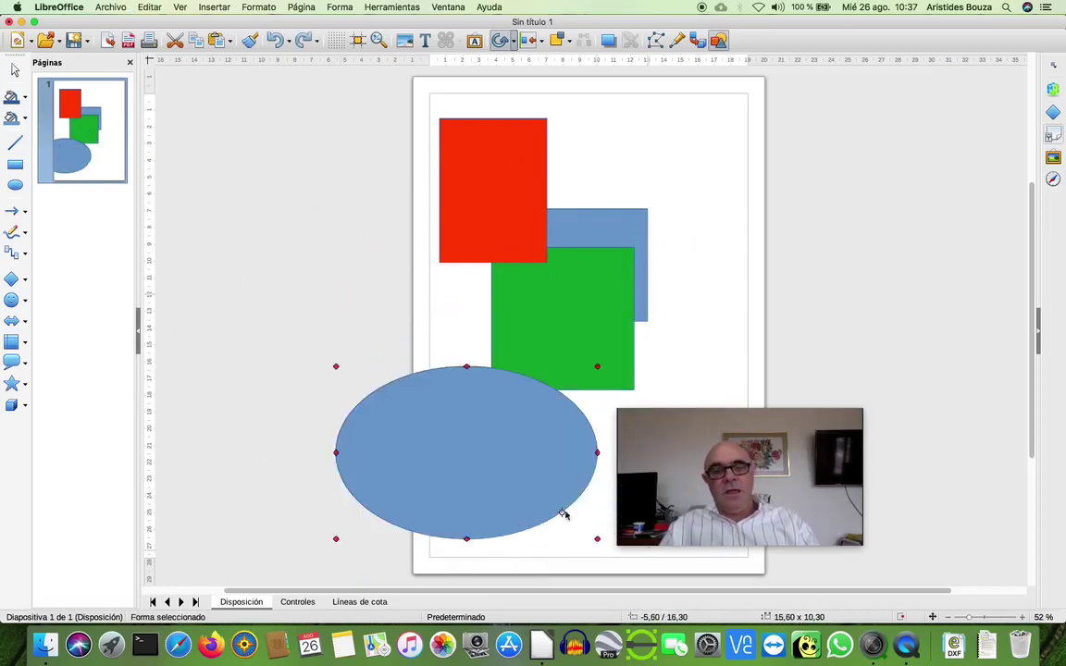
{"action": "key", "text": "super+z"}
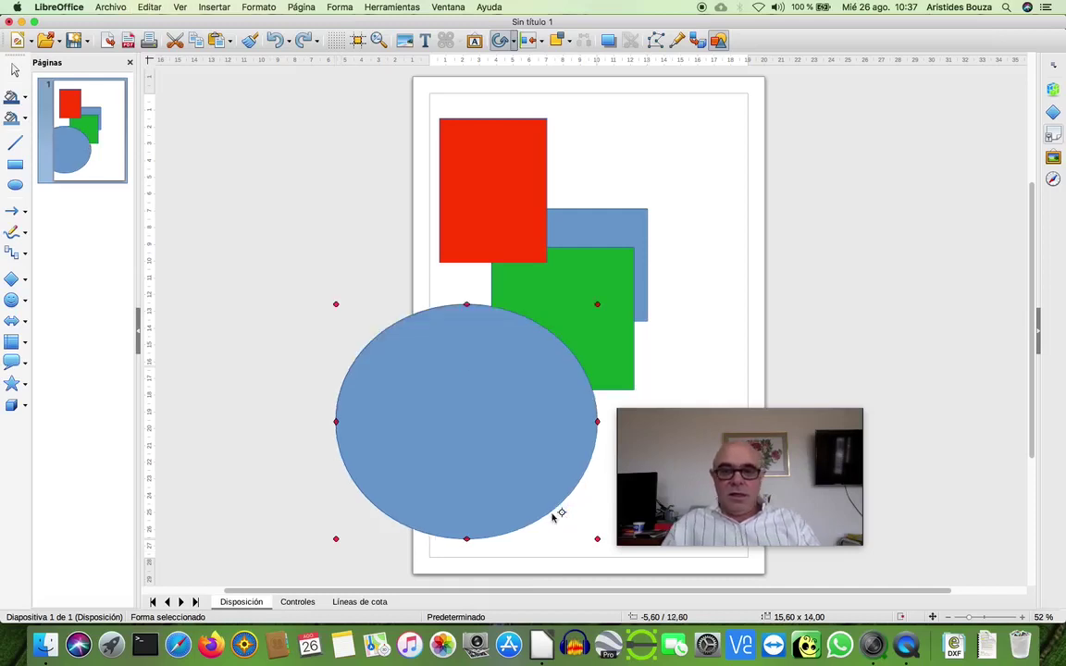
Flatten the ellipse to about 12.2 cm high and slant it repeatedly into a long, thin shape about 28 × 5.85 cm
{"action": "mouse_move", "coordinate": [467, 421]}
{"action": "left_mouse_down"}
{"action": "mouse_move", "coordinate": [474, 447]}
{"action": "mouse_move", "coordinate": [461, 422]}
{"action": "left_mouse_up"}
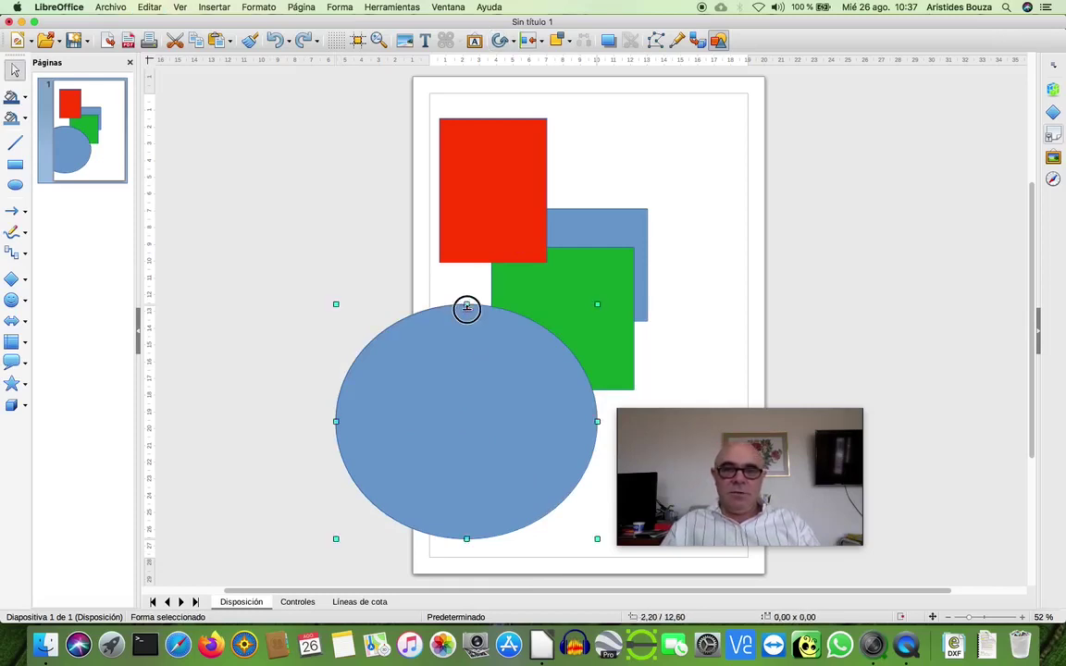
{"action": "left_click_drag", "start_coordinate": [466, 306], "coordinate": [466, 334]}
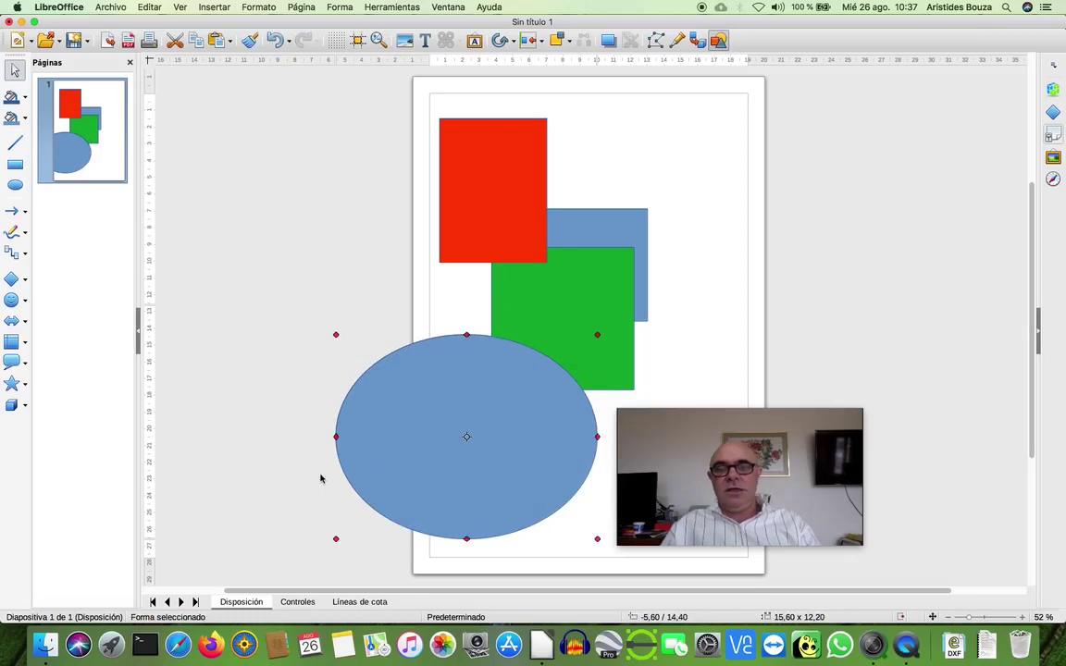
{"action": "left_click", "coordinate": [336, 436]}
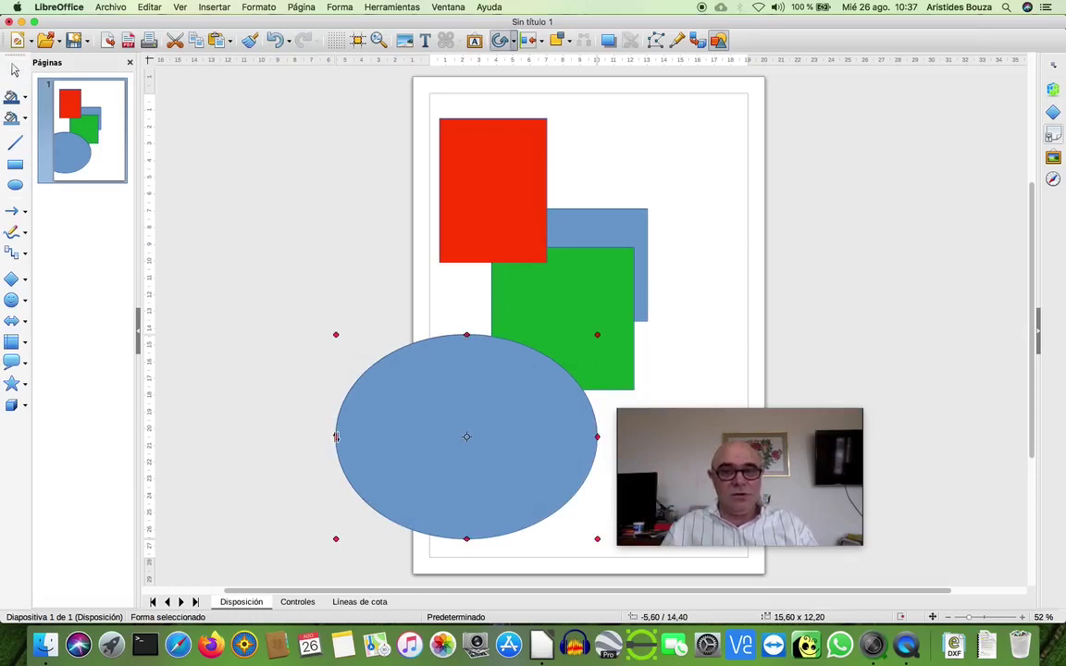
{"action": "left_click_drag", "start_coordinate": [336, 436], "coordinate": [366, 302]}
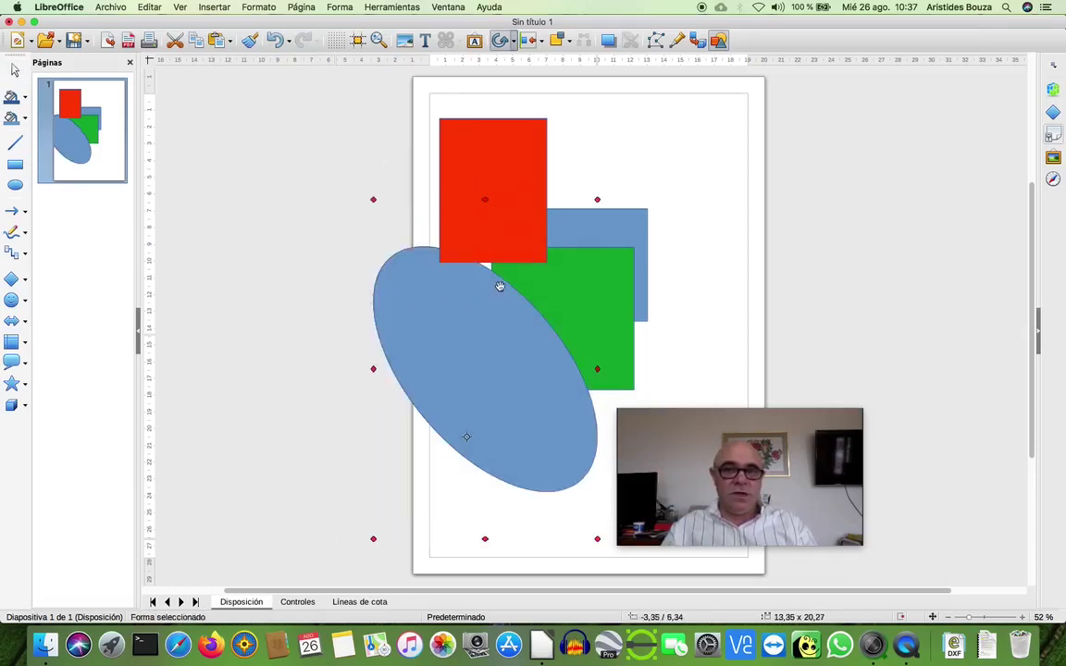
{"action": "left_click_drag", "start_coordinate": [485, 201], "coordinate": [285, 395]}
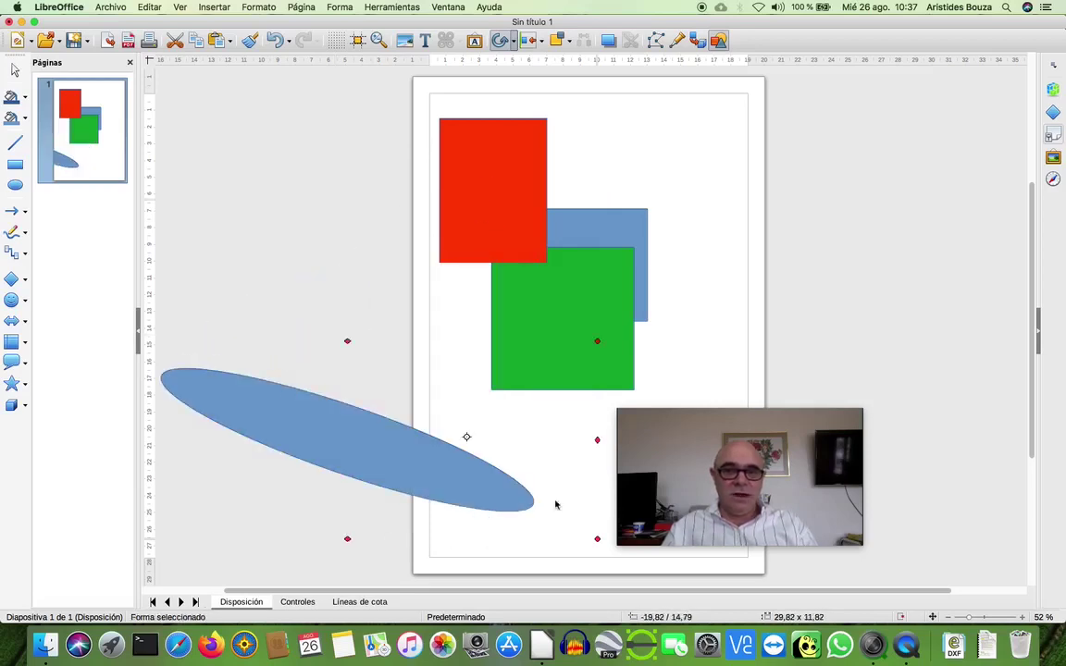
{"action": "left_click_drag", "start_coordinate": [598, 441], "coordinate": [593, 262]}
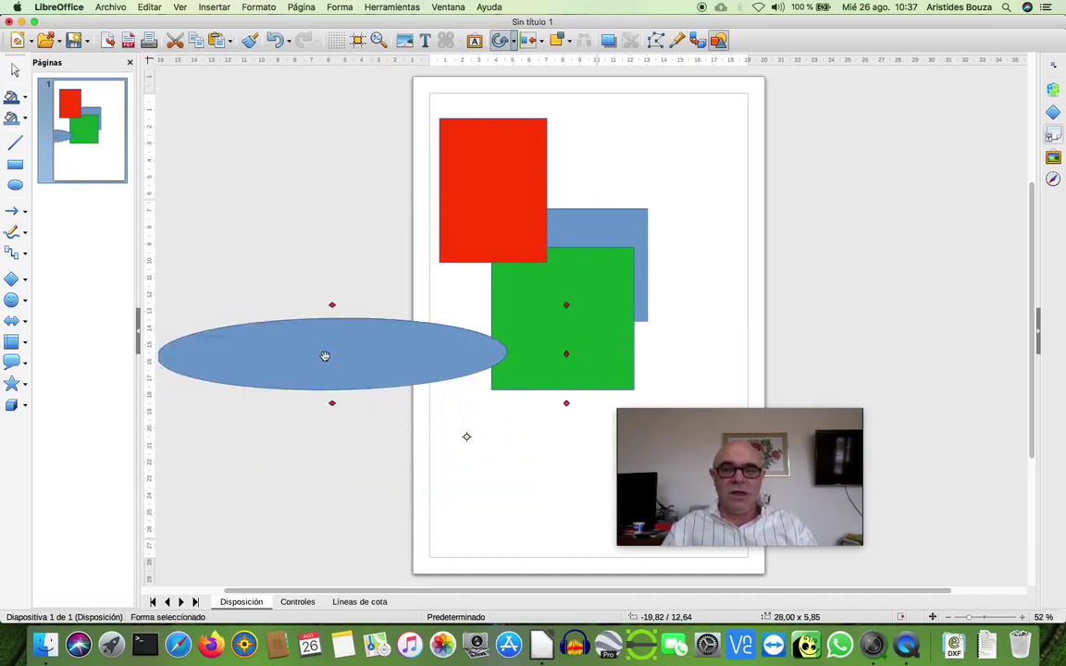
Resize the slanted ellipse to about 24.6 × 5.5 cm and move it below the rectangles to about -10.5 / 21.1 cm
{"action": "left_click_drag", "start_coordinate": [324, 356], "coordinate": [437, 363]}
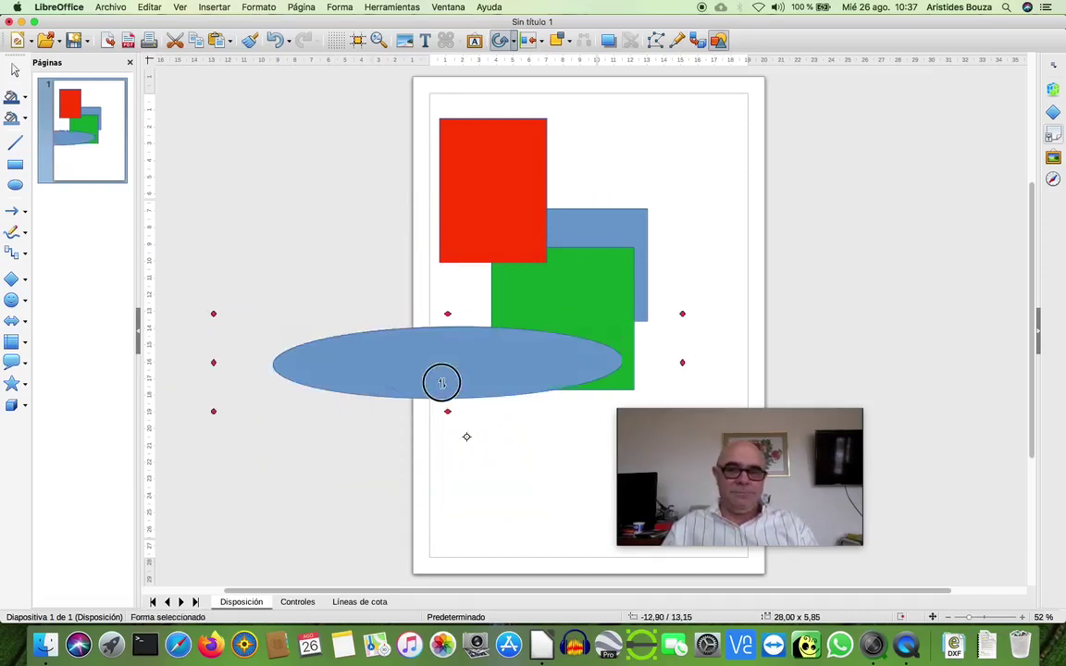
{"action": "left_click", "coordinate": [441, 382]}
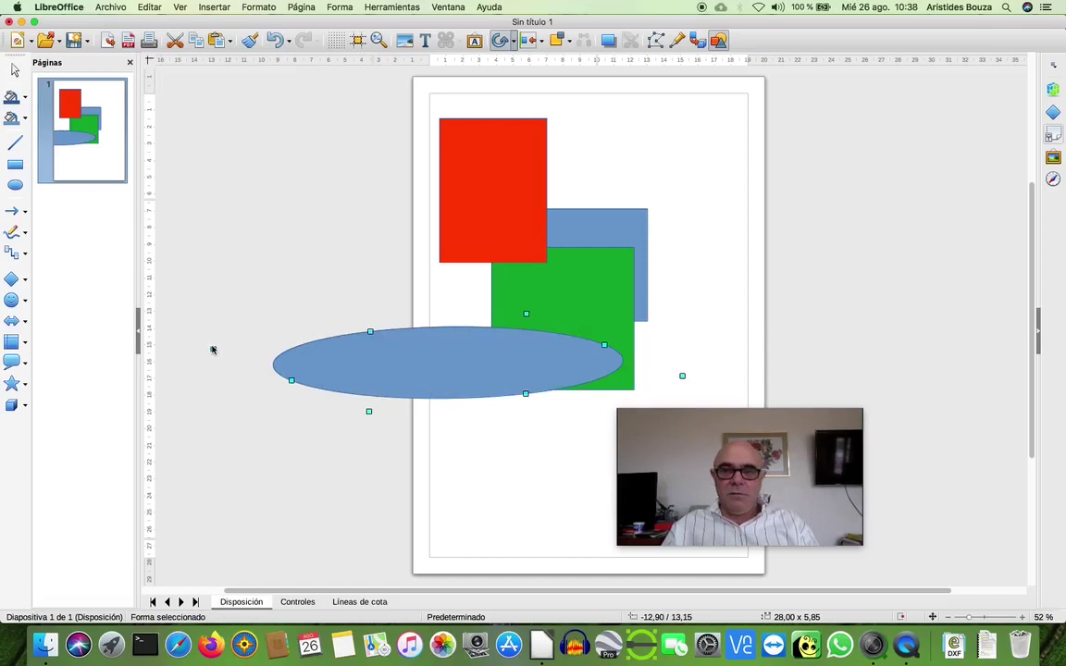
{"action": "left_click_drag", "start_coordinate": [434, 364], "coordinate": [416, 426]}
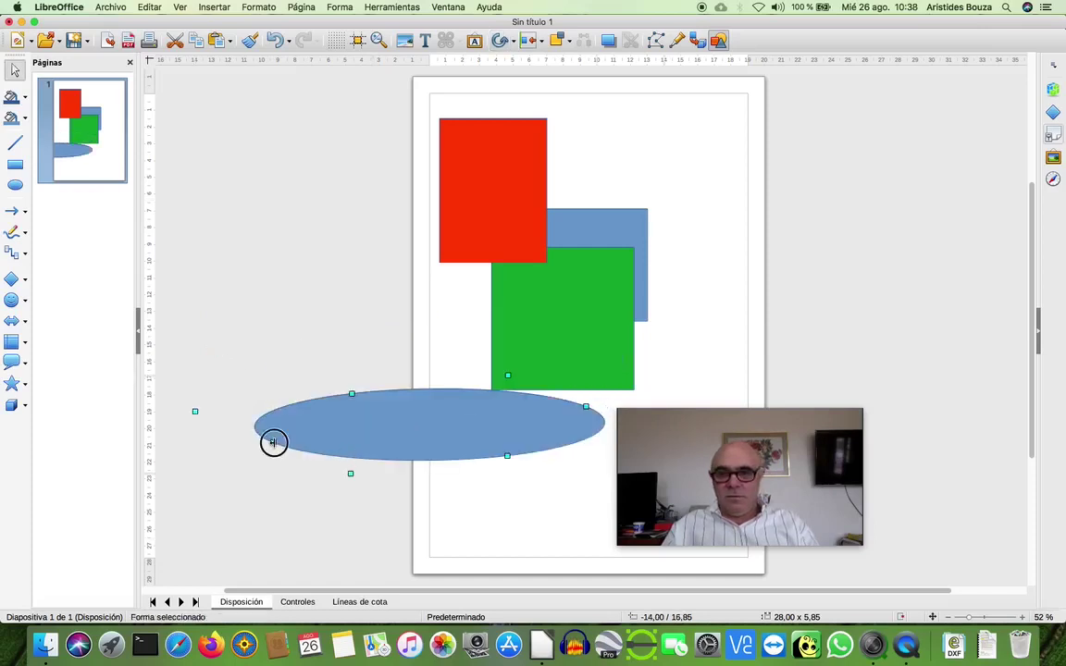
{"action": "left_click_drag", "start_coordinate": [273, 442], "coordinate": [352, 443]}
{"action": "left_click_drag", "start_coordinate": [476, 412], "coordinate": [477, 485]}
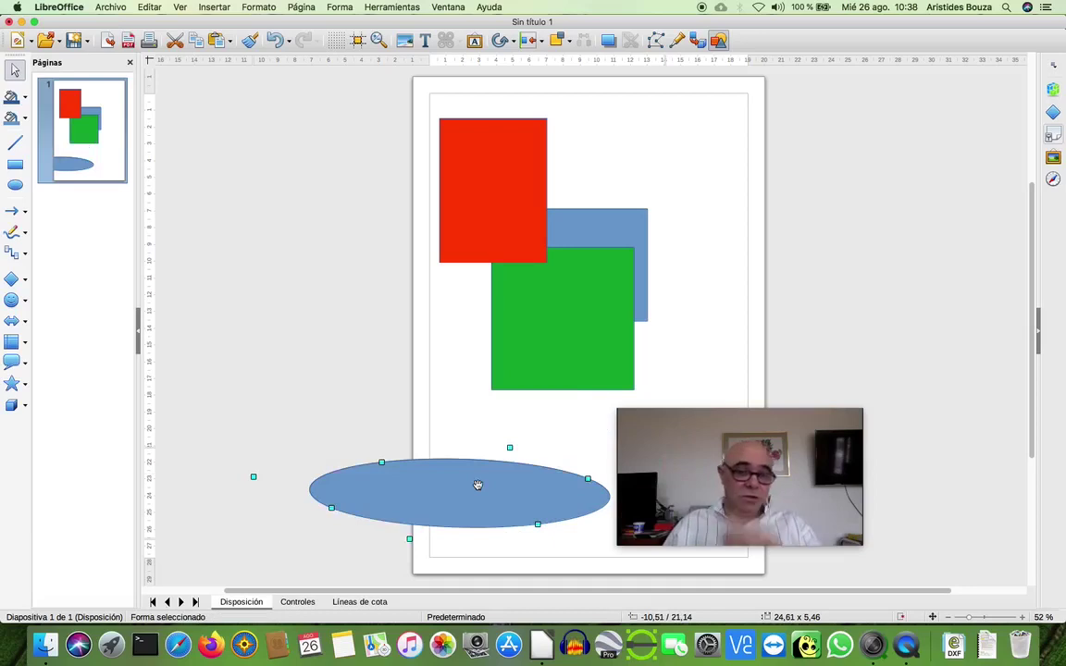
{"action": "left_click", "coordinate": [334, 360]}
{"action": "left_click", "coordinate": [446, 509]}
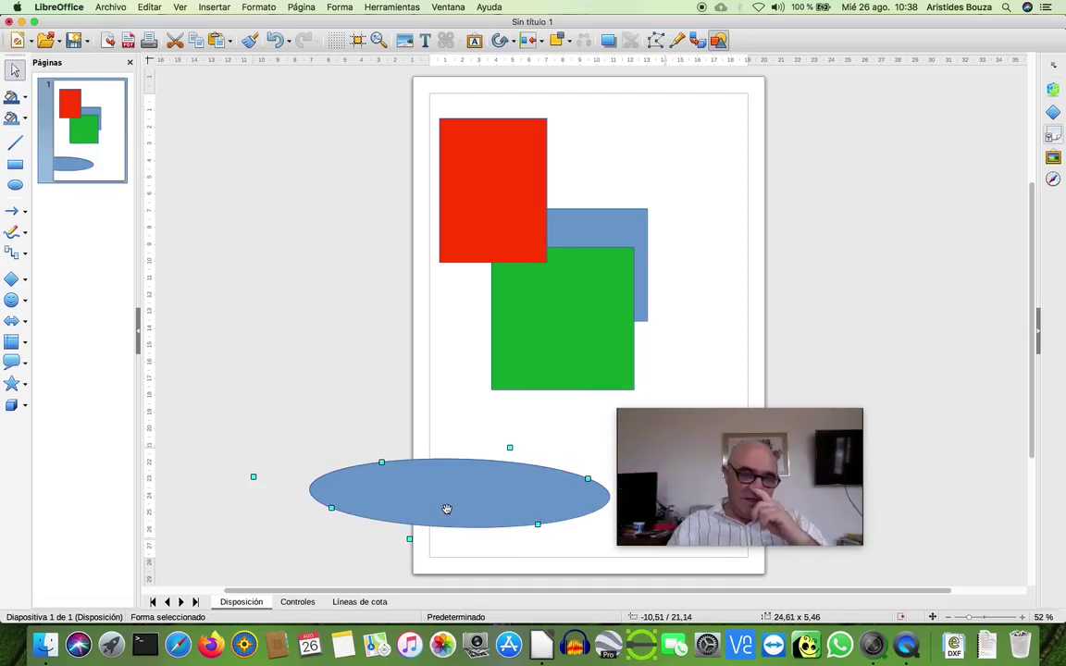
Shift the camera preview clear of the ellipse and draw a diagonal line about 26.6 × 10.1 cm across it
{"action": "left_click_drag", "start_coordinate": [664, 526], "coordinate": [671, 443]}
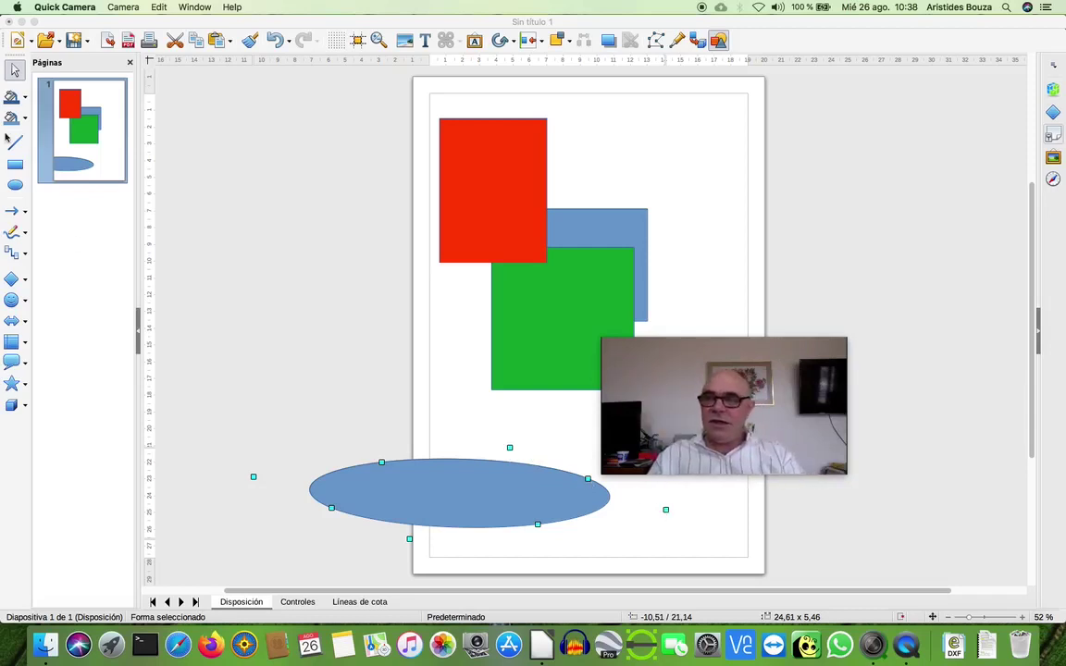
{"action": "left_click", "coordinate": [11, 140]}
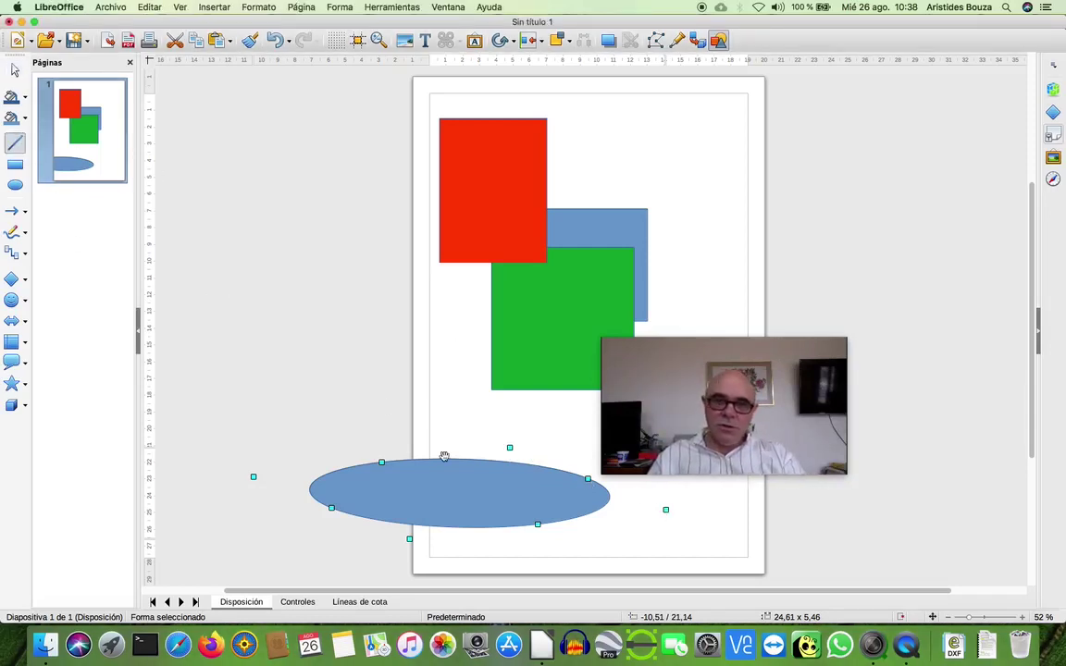
{"action": "mouse_move", "coordinate": [334, 394]}
{"action": "left_mouse_down"}
{"action": "mouse_move", "coordinate": [740, 566]}
{"action": "mouse_move", "coordinate": [779, 562]}
{"action": "left_mouse_up"}
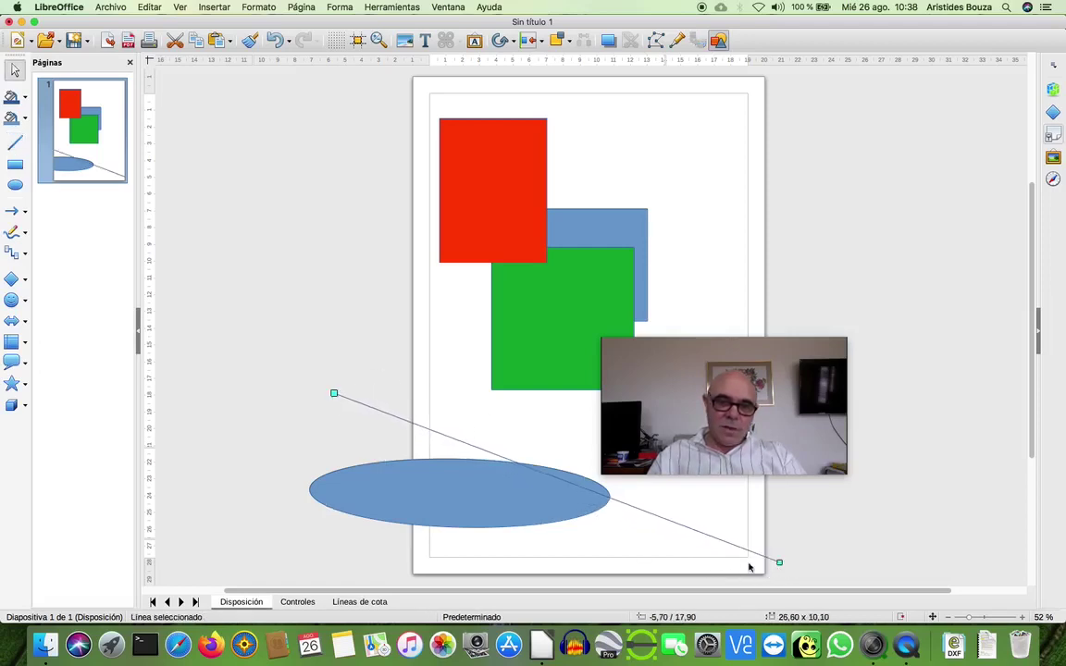
Move the diagonal line to about -5.2 / 17.3 cm so it runs along the ellipse's upper-right edge, and select the ellipse
{"action": "left_click", "coordinate": [388, 505]}
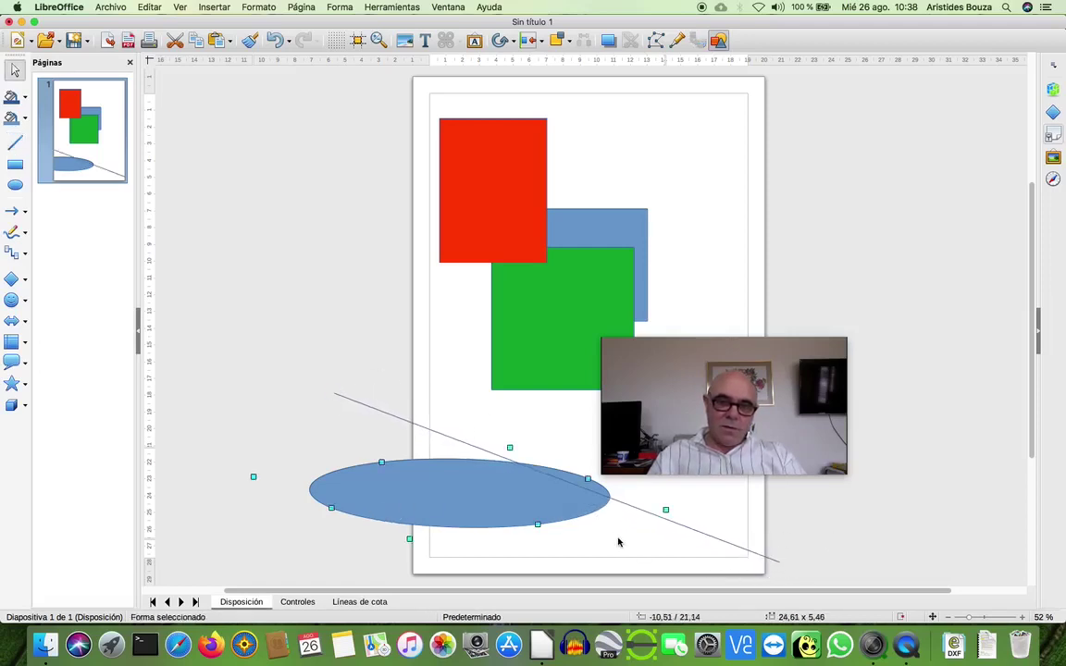
{"action": "mouse_move", "coordinate": [723, 541]}
{"action": "left_mouse_down"}
{"action": "mouse_move", "coordinate": [733, 526]}
{"action": "mouse_move", "coordinate": [724, 540]}
{"action": "left_mouse_up"}
{"action": "left_click", "coordinate": [474, 497]}
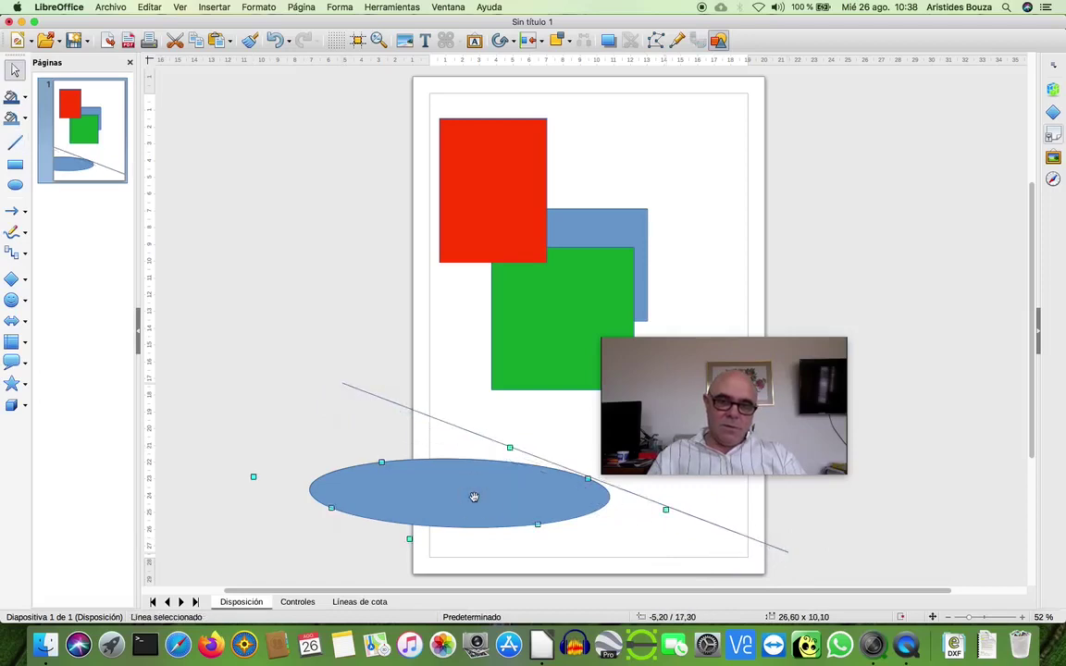
Adjust the line's lower end to align with the selected ellipse's handles and move the camera preview to the page's left side
{"action": "left_click", "coordinate": [780, 552]}
{"action": "left_click", "coordinate": [783, 552]}
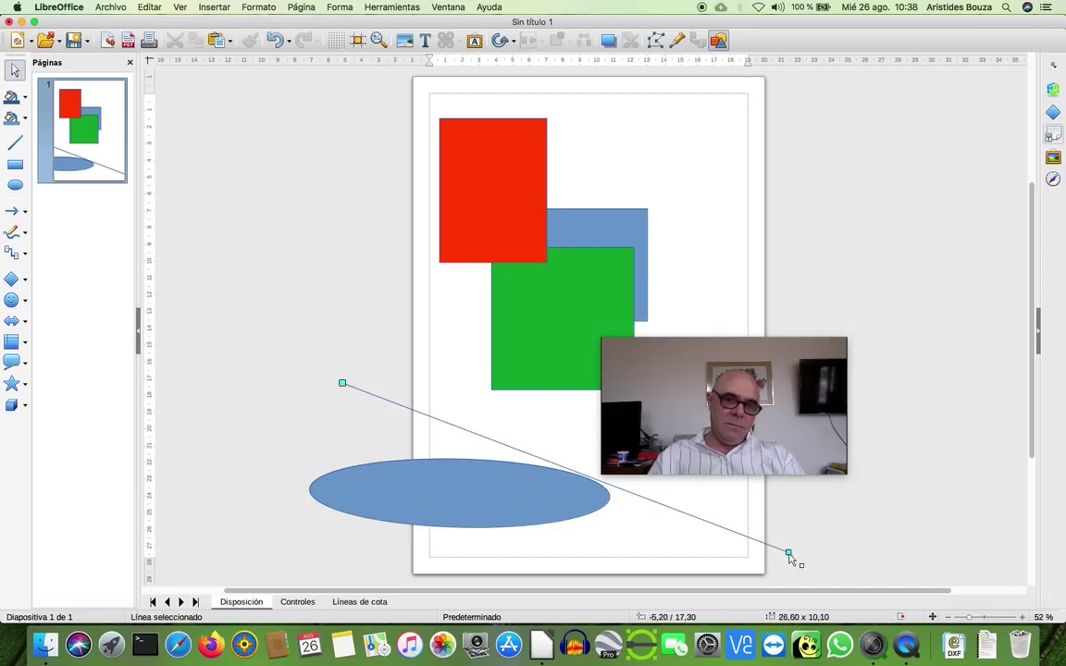
{"action": "left_click", "coordinate": [479, 496]}
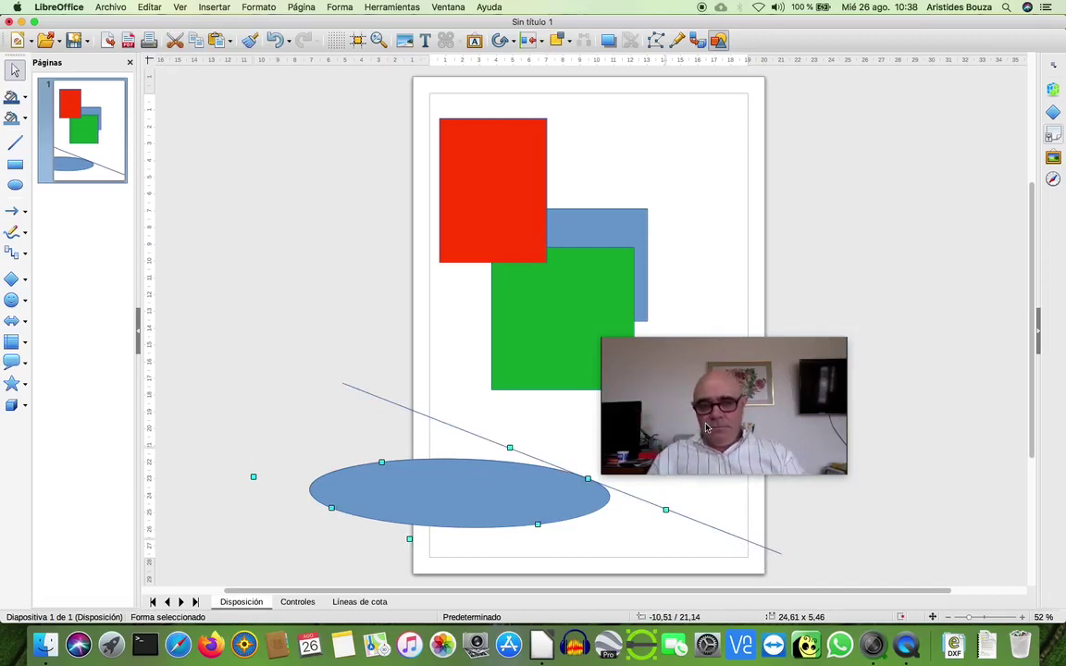
{"action": "mouse_move", "coordinate": [705, 428]}
{"action": "left_mouse_down"}
{"action": "mouse_move", "coordinate": [441, 394]}
{"action": "mouse_move", "coordinate": [332, 392]}
{"action": "mouse_move", "coordinate": [337, 409]}
{"action": "mouse_move", "coordinate": [308, 401]}
{"action": "mouse_move", "coordinate": [311, 418]}
{"action": "left_mouse_up"}
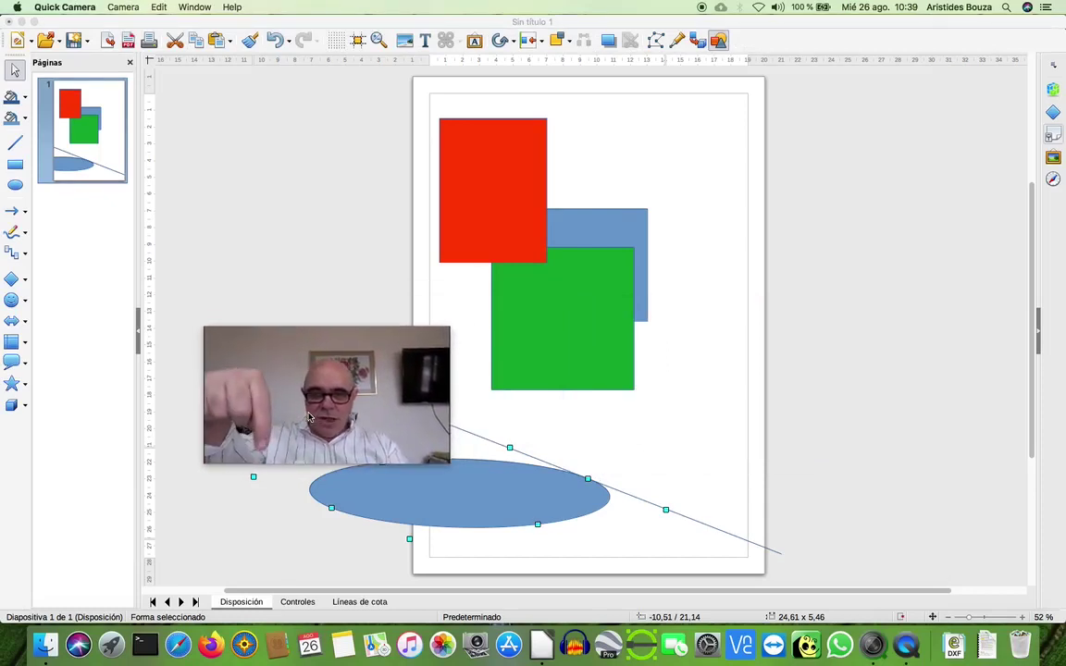
Move the camera preview away from the ellipse, then delete the diagonal line and the slanted ellipse
{"action": "mouse_move", "coordinate": [310, 418]}
{"action": "left_mouse_down"}
{"action": "mouse_move", "coordinate": [355, 483]}
{"action": "mouse_move", "coordinate": [336, 425]}
{"action": "mouse_move", "coordinate": [395, 455]}
{"action": "mouse_move", "coordinate": [411, 479]}
{"action": "mouse_move", "coordinate": [466, 357]}
{"action": "mouse_move", "coordinate": [600, 374]}
{"action": "mouse_move", "coordinate": [732, 351]}
{"action": "left_mouse_up"}
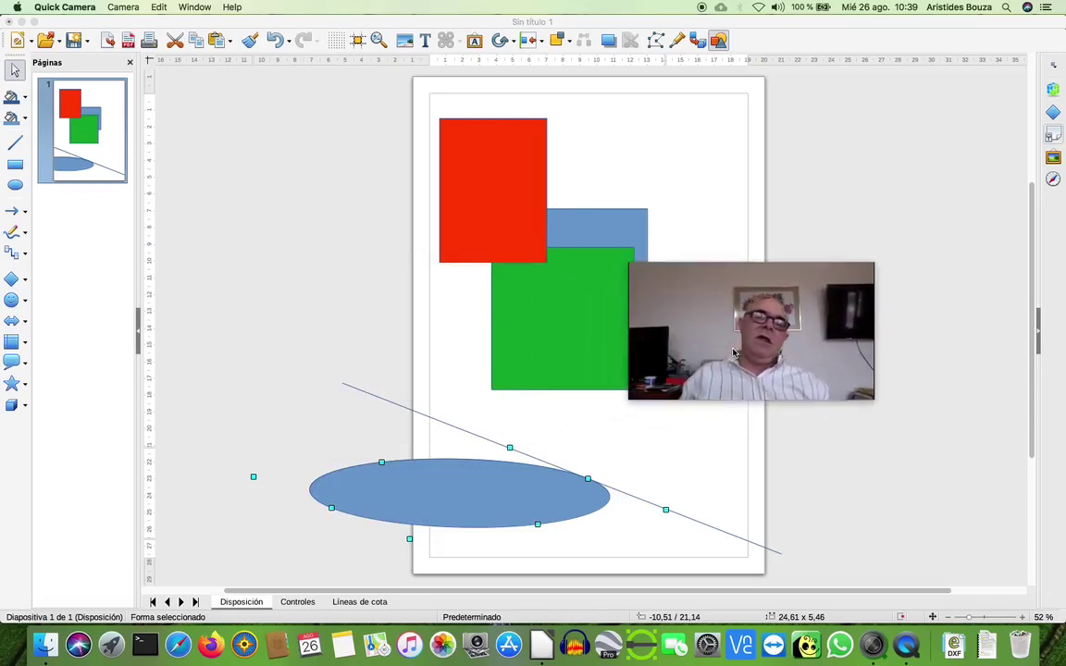
{"action": "left_click", "coordinate": [704, 529]}
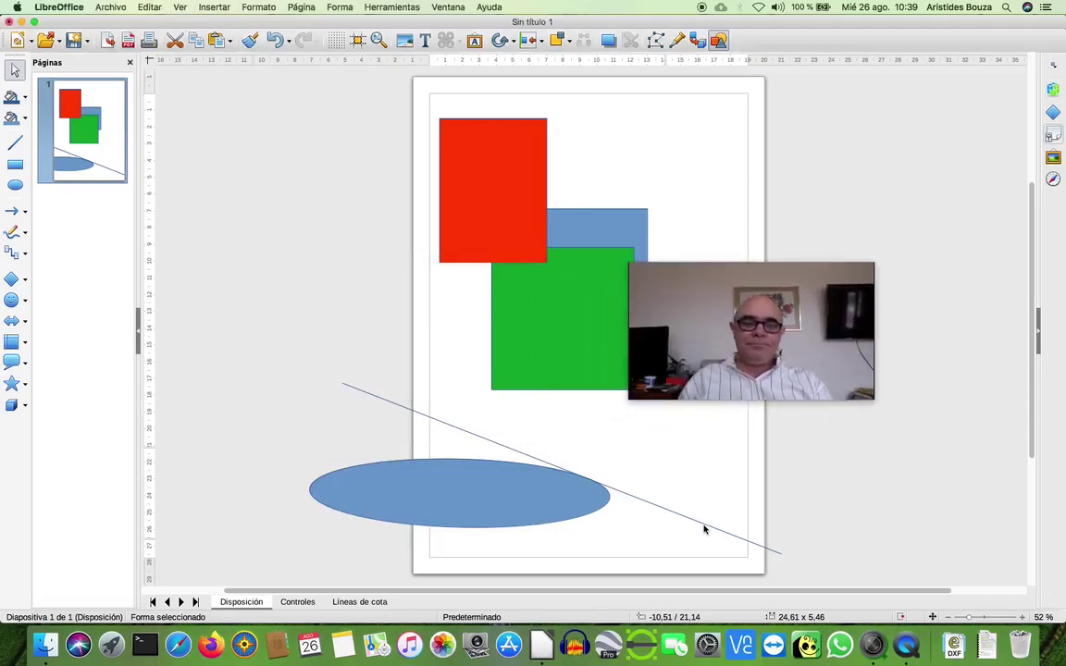
{"action": "left_click", "coordinate": [706, 527]}
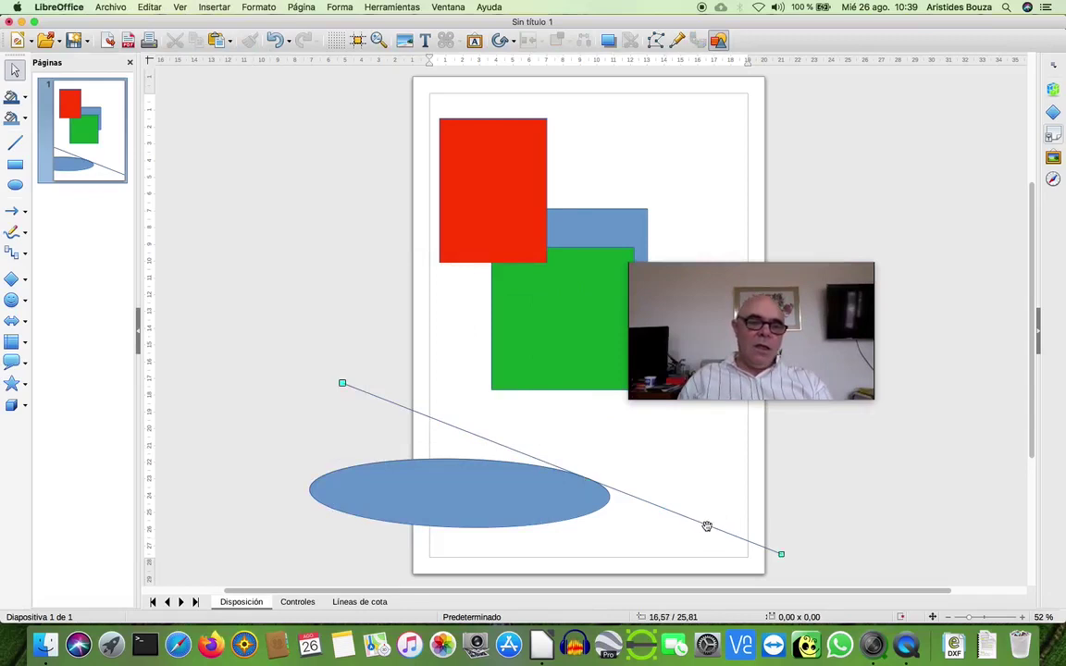
{"action": "key", "text": "Delete"}
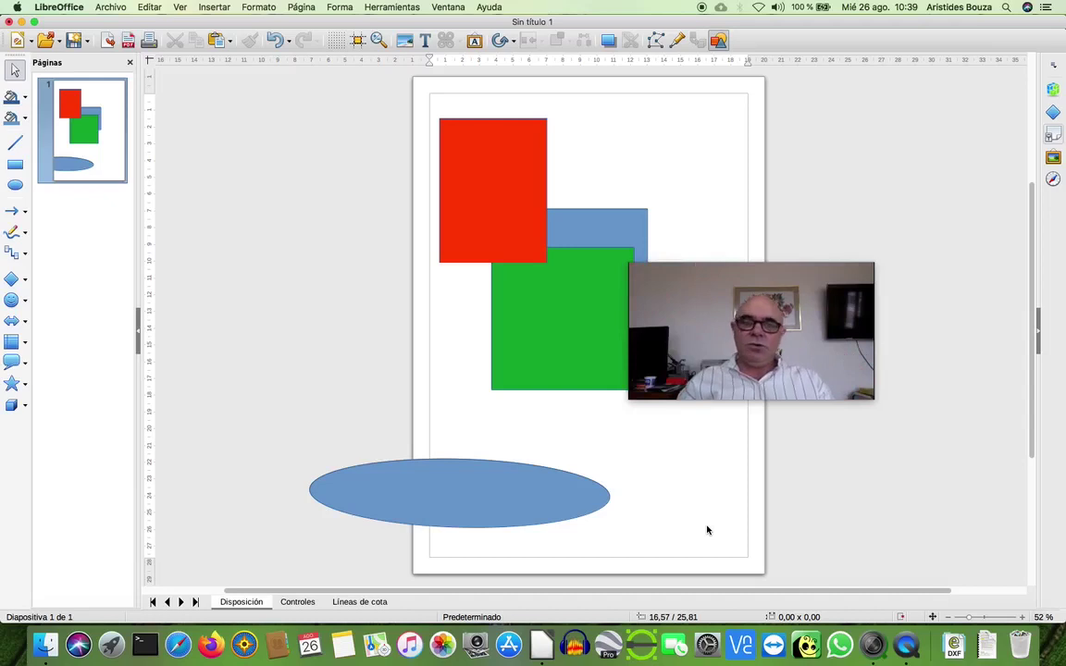
{"action": "left_click", "coordinate": [453, 487]}
{"action": "key", "text": "Delete"}
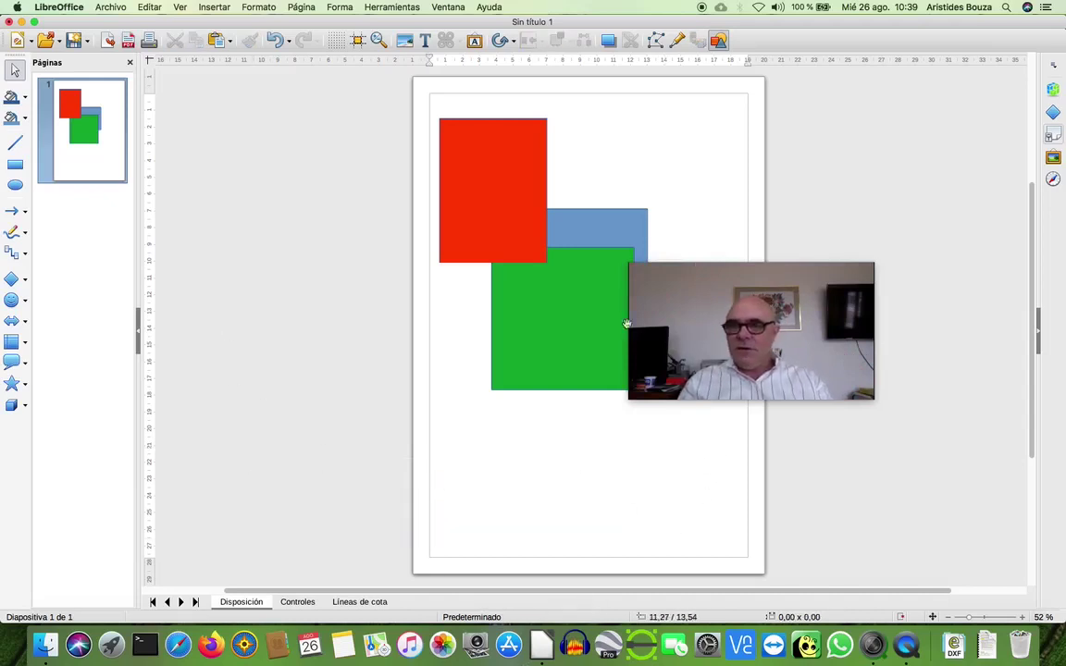
Shift the camera preview clear of the rectangles and move the red rectangle to about -0.8 / 6.5 cm
{"action": "left_click", "coordinate": [664, 345]}
{"action": "left_click_drag", "start_coordinate": [663, 345], "coordinate": [781, 276]}
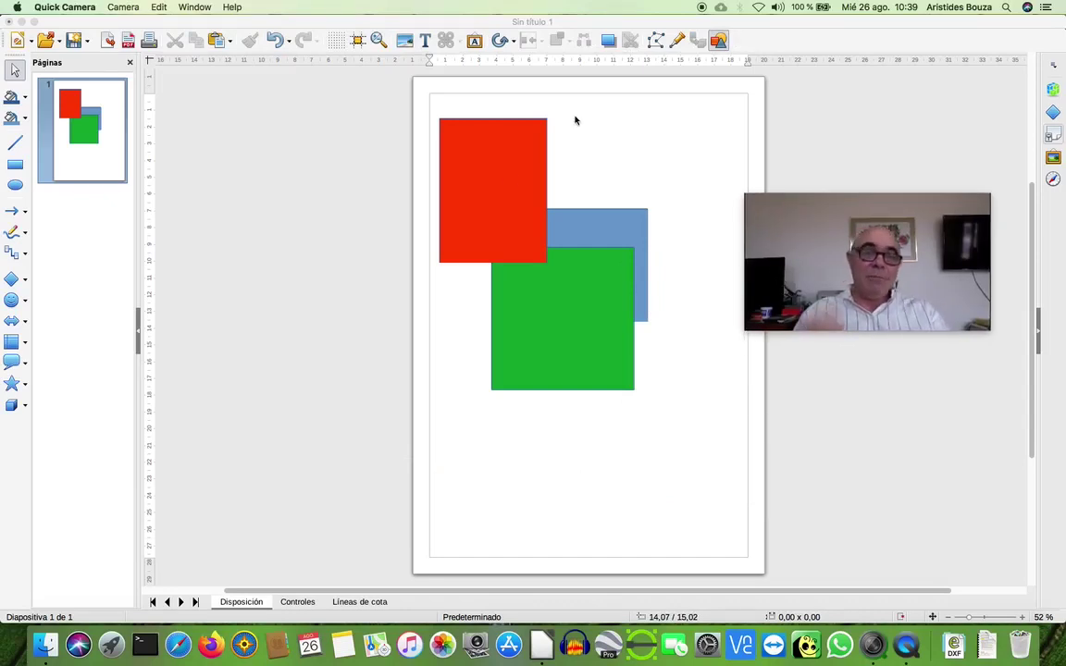
{"action": "left_click", "coordinate": [507, 176]}
{"action": "left_click_drag", "start_coordinate": [508, 176], "coordinate": [487, 263]}
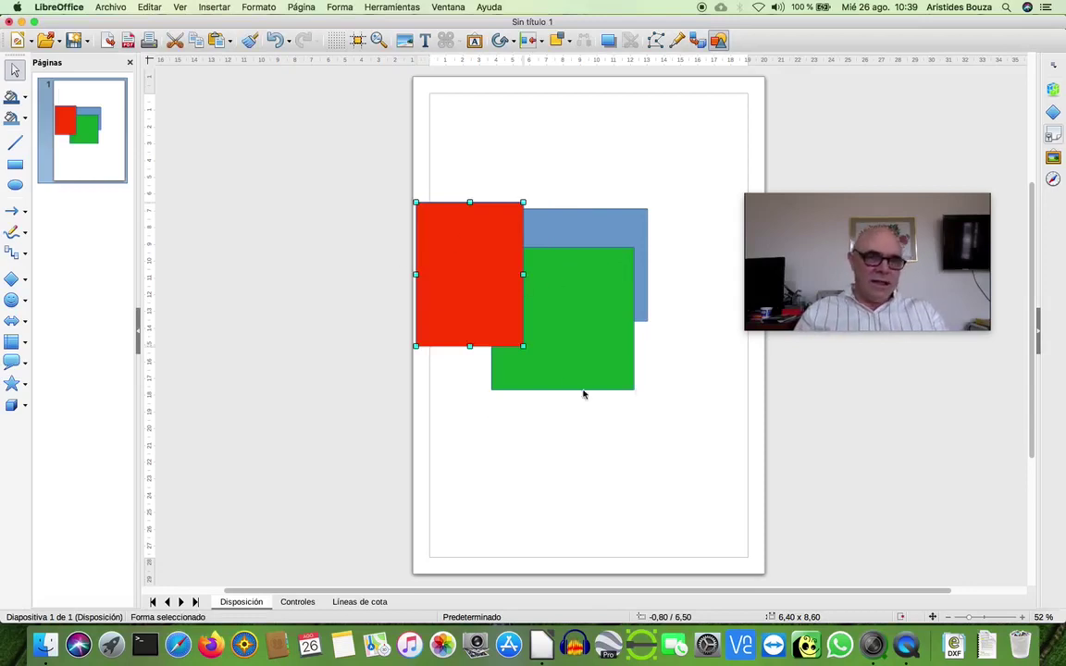
Examine the available line and arrow styles, moving the camera preview as needed to keep the choices in view
{"action": "left_click", "coordinate": [27, 214]}
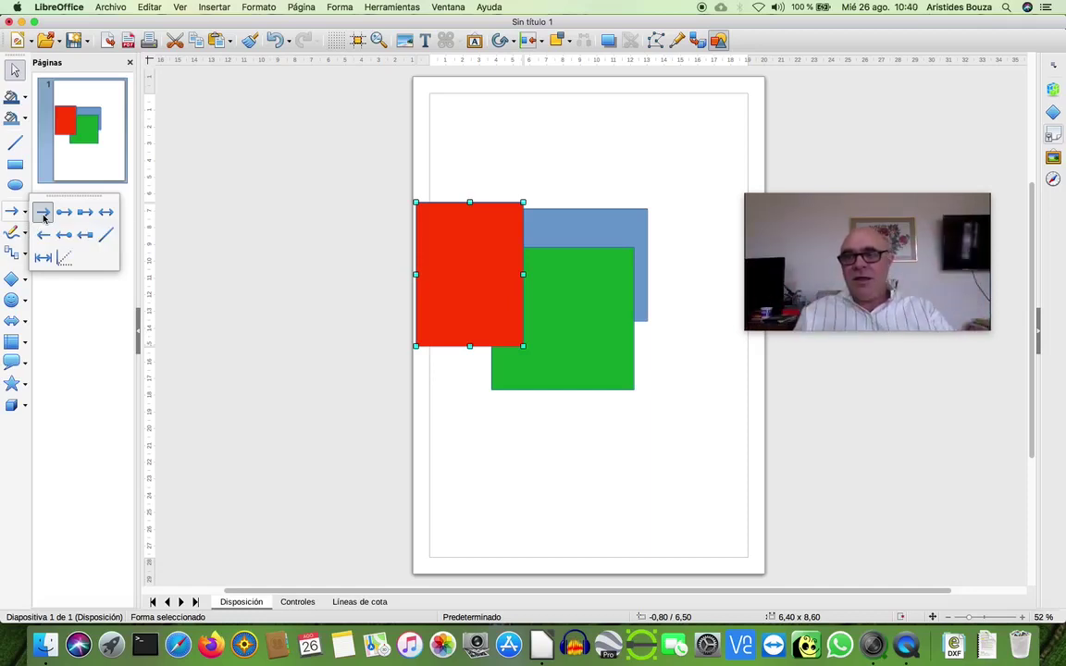
{"action": "left_click", "coordinate": [11, 212]}
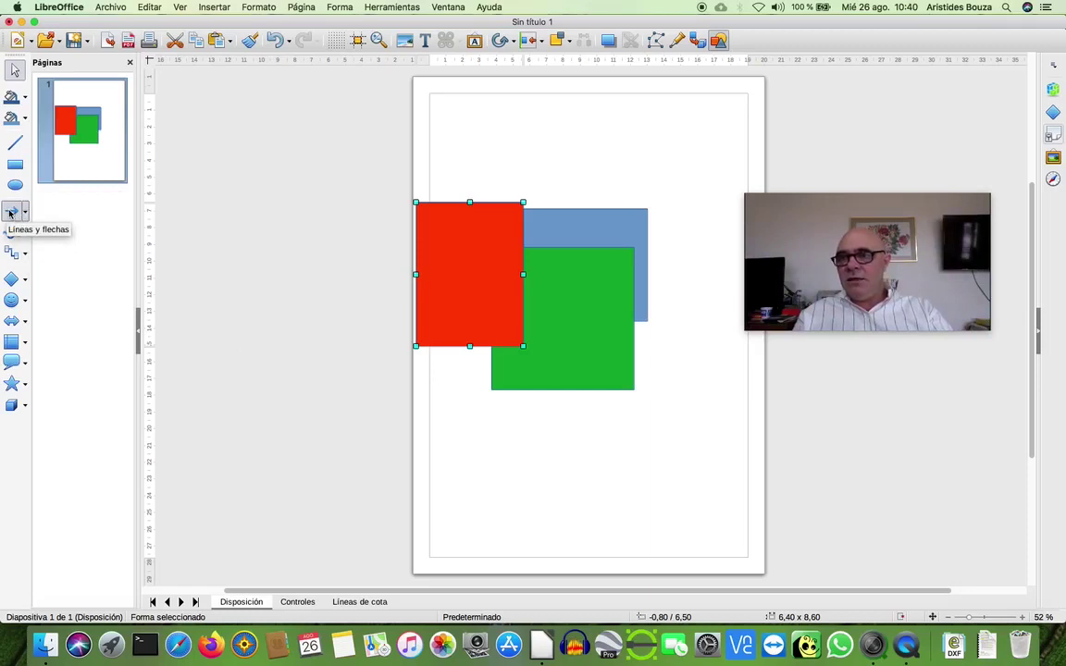
{"action": "left_click", "coordinate": [24, 212]}
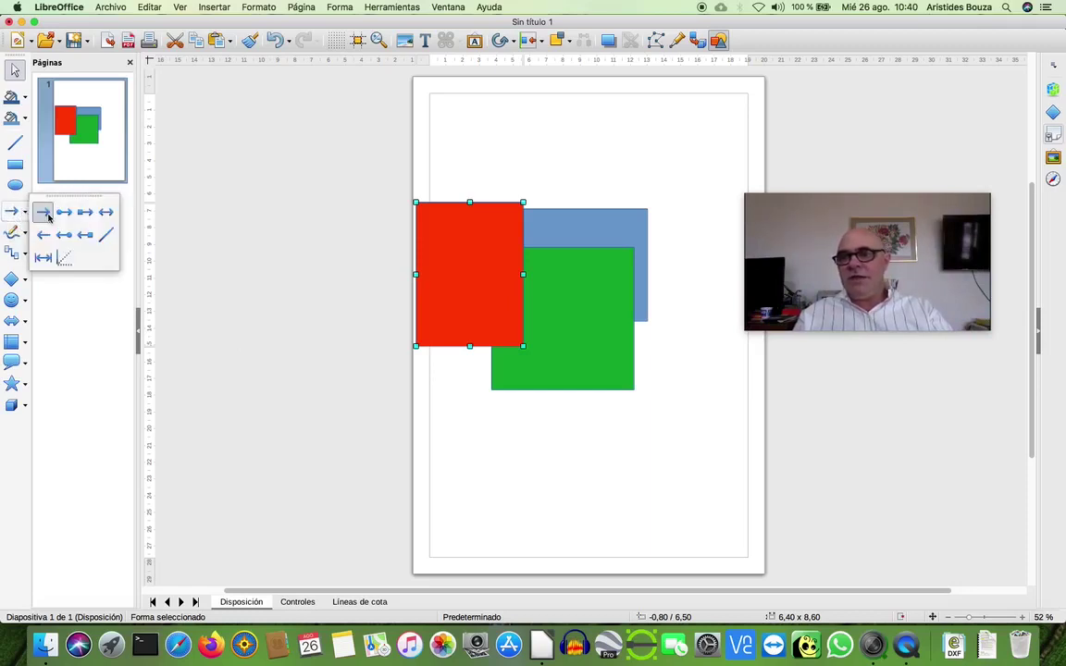
{"action": "left_click_drag", "start_coordinate": [836, 247], "coordinate": [189, 264]}
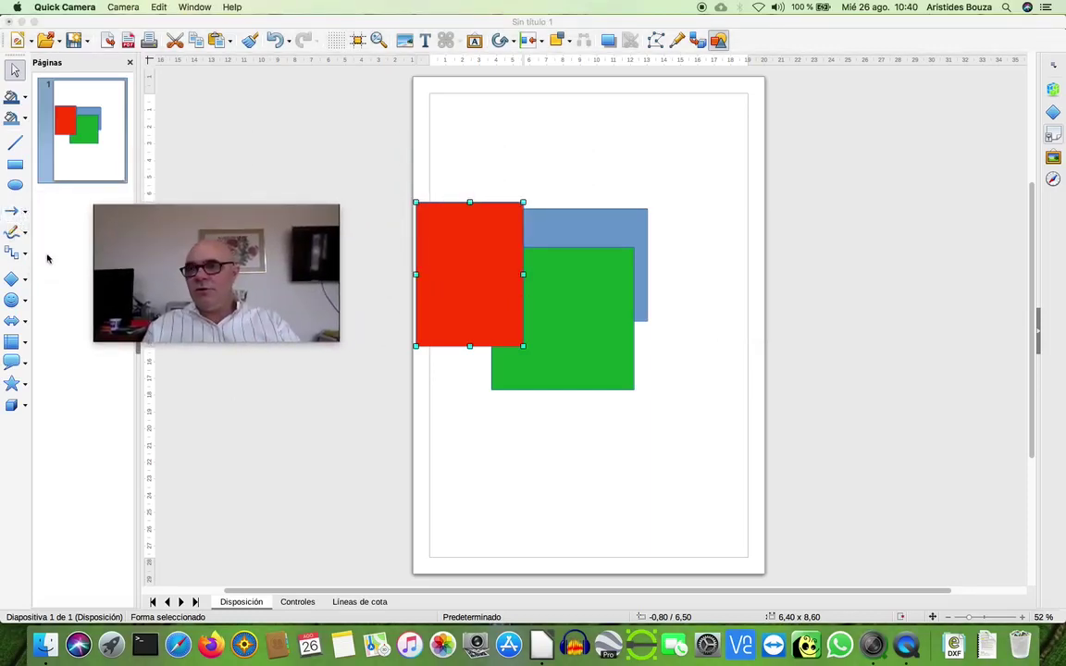
{"action": "left_click", "coordinate": [12, 212]}
{"action": "left_click", "coordinate": [12, 212]}
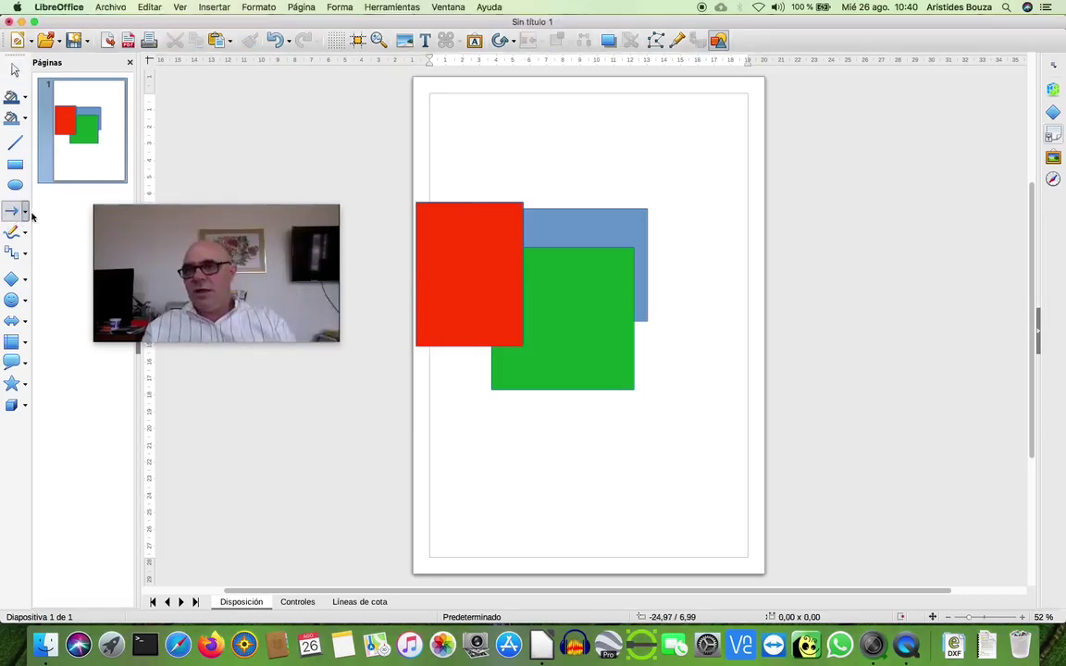
{"action": "left_click", "coordinate": [25, 212]}
{"action": "left_click_drag", "start_coordinate": [160, 235], "coordinate": [206, 216]}
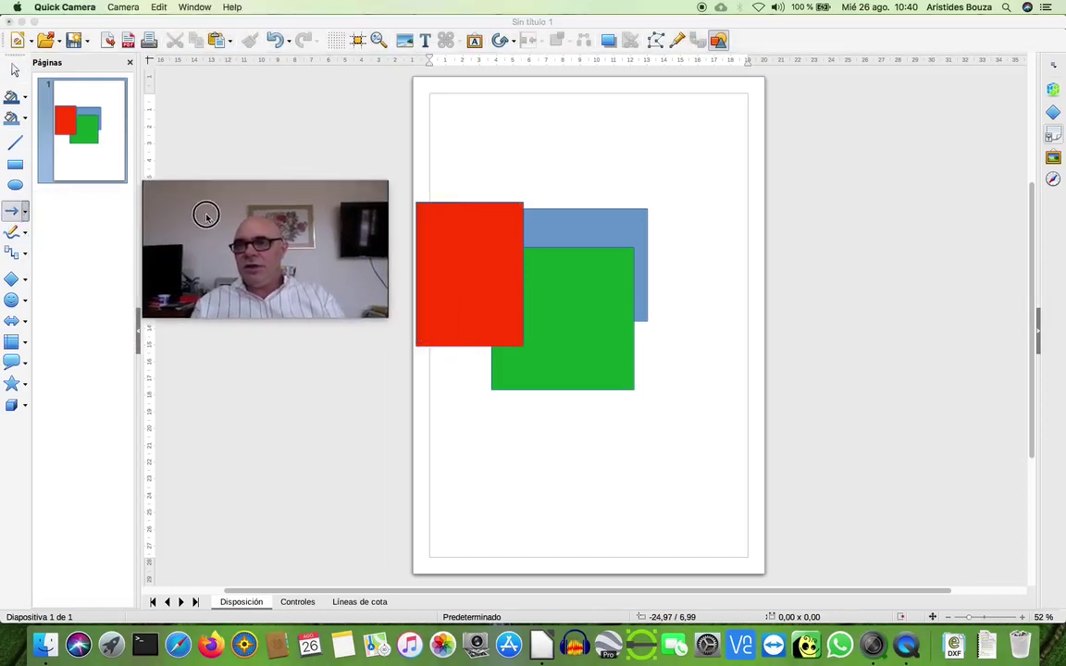
{"action": "left_click", "coordinate": [27, 211]}
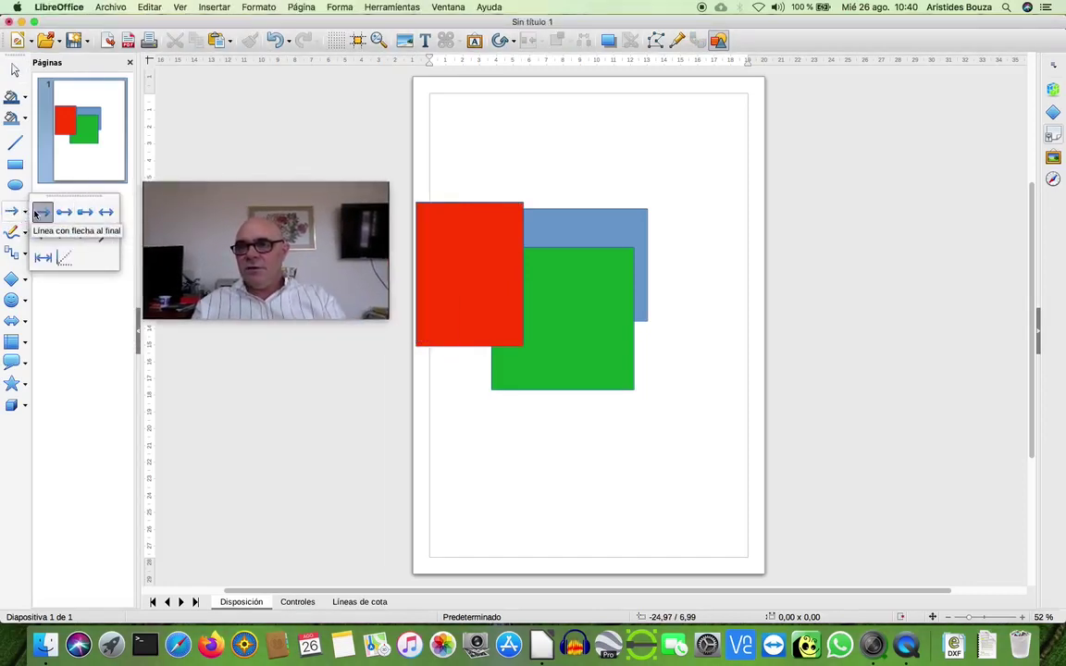
{"action": "left_click", "coordinate": [62, 260]}
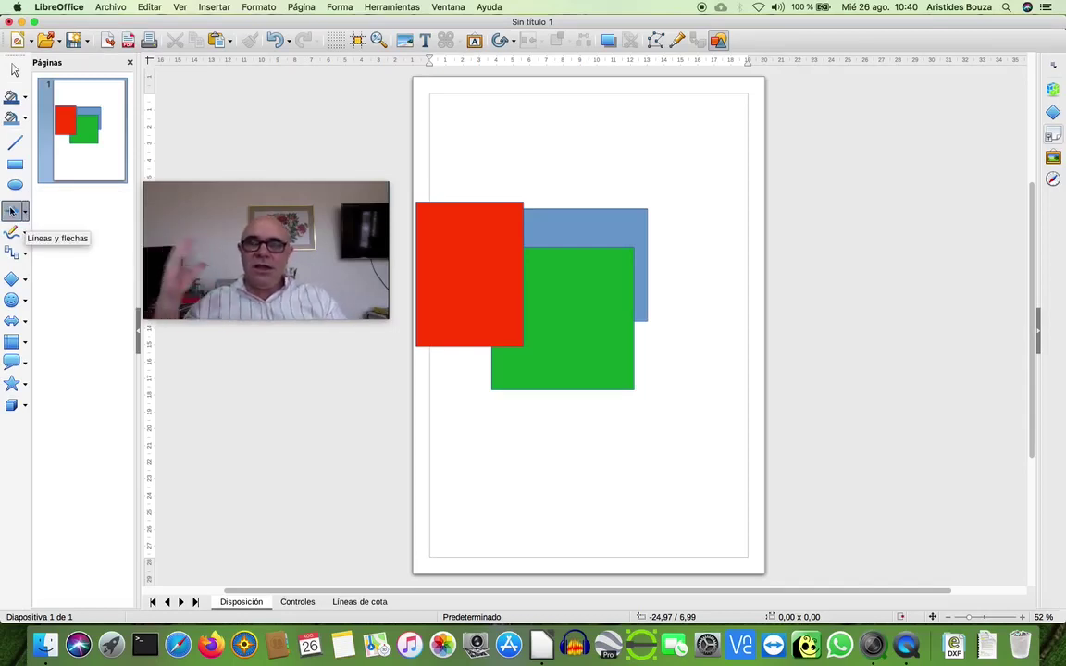
{"action": "left_click", "coordinate": [12, 211]}
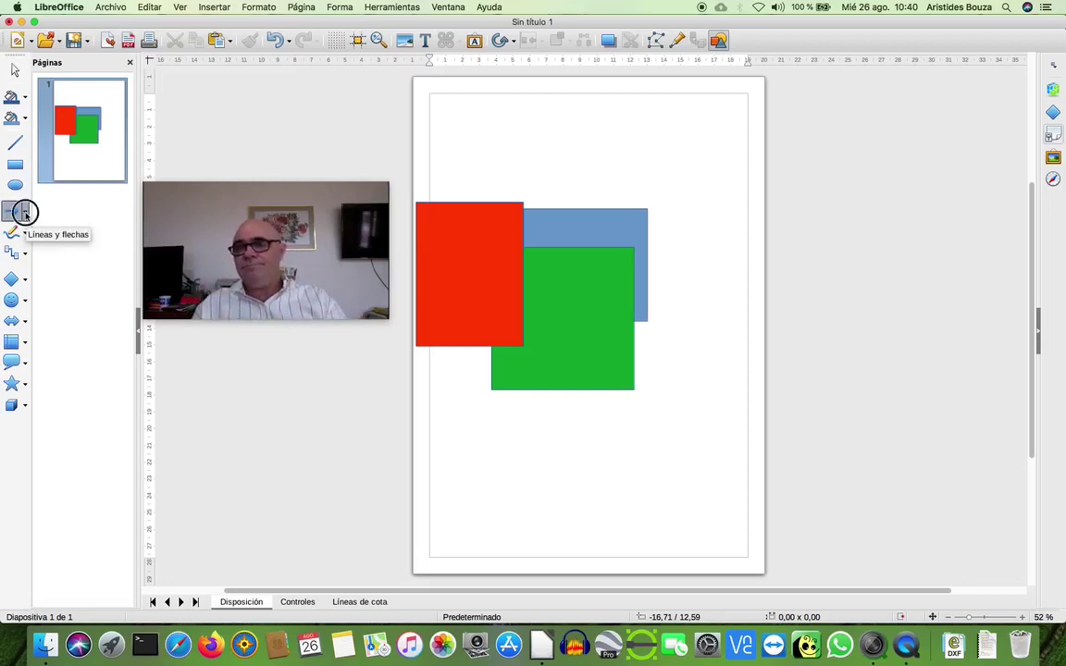
{"action": "left_click", "coordinate": [26, 215]}
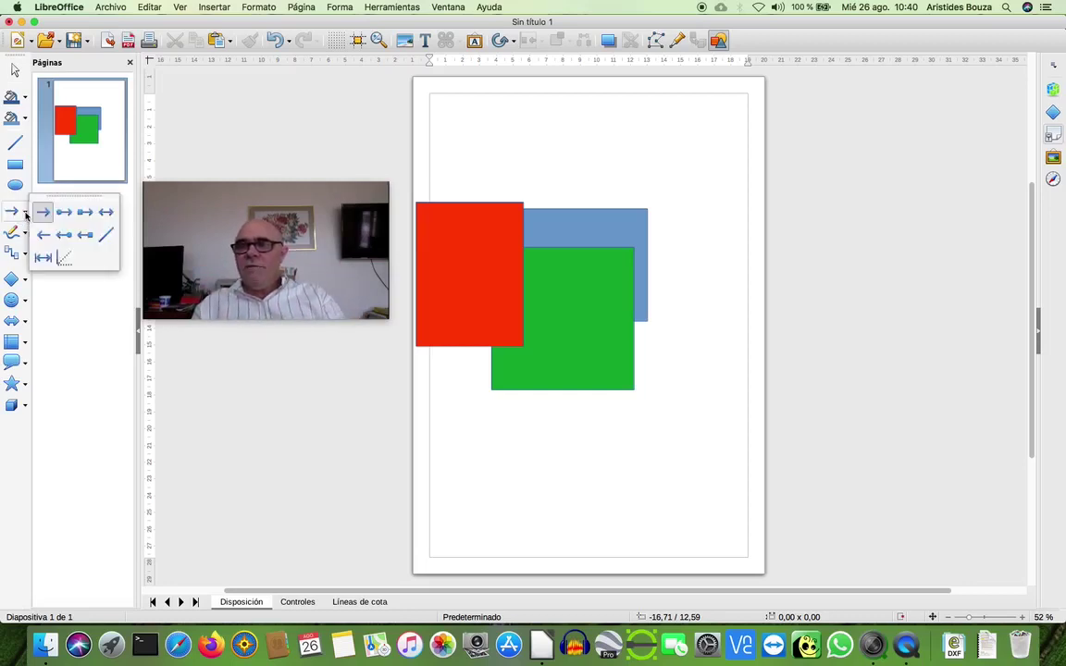
{"action": "left_click", "coordinate": [11, 215]}
{"action": "left_click_drag", "start_coordinate": [159, 209], "coordinate": [52, 269]}
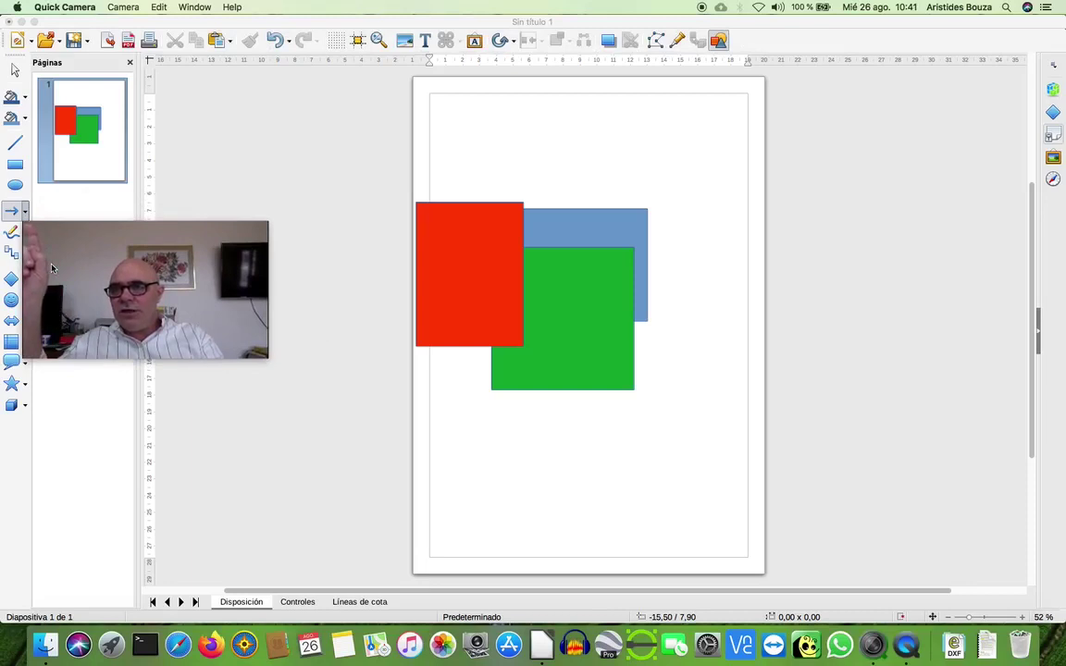
{"action": "left_click_drag", "start_coordinate": [50, 241], "coordinate": [259, 174]}
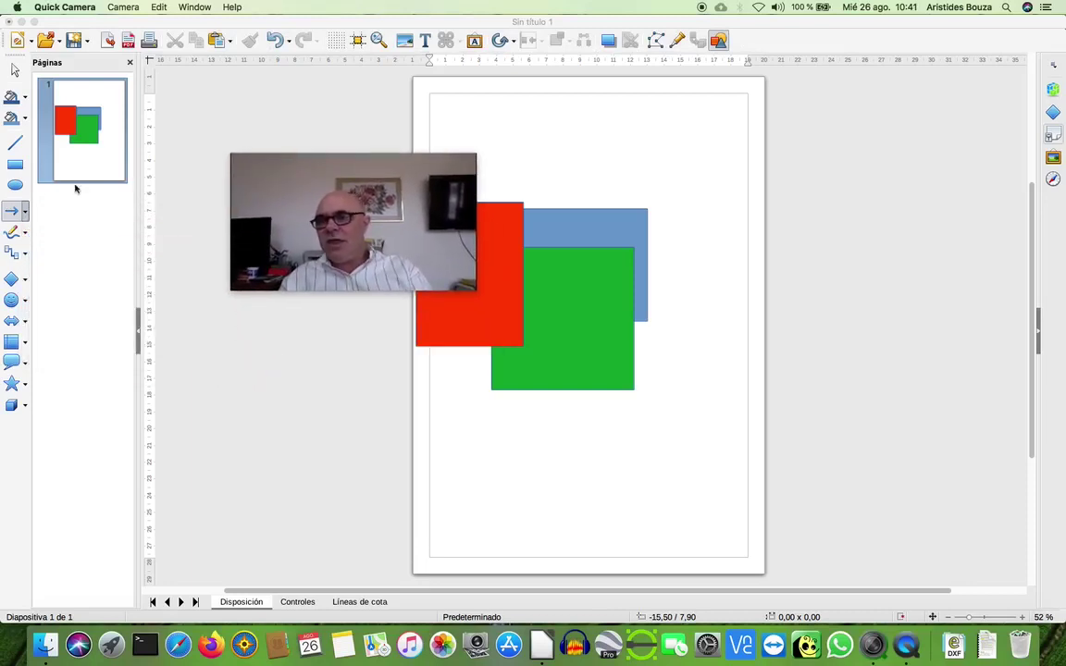
Draw a line with a circle start and arrow end below the rectangles, placed at about 0.4 / 20.6 cm and sized about 13.3 × 0.5 cm
{"action": "left_click", "coordinate": [25, 214]}
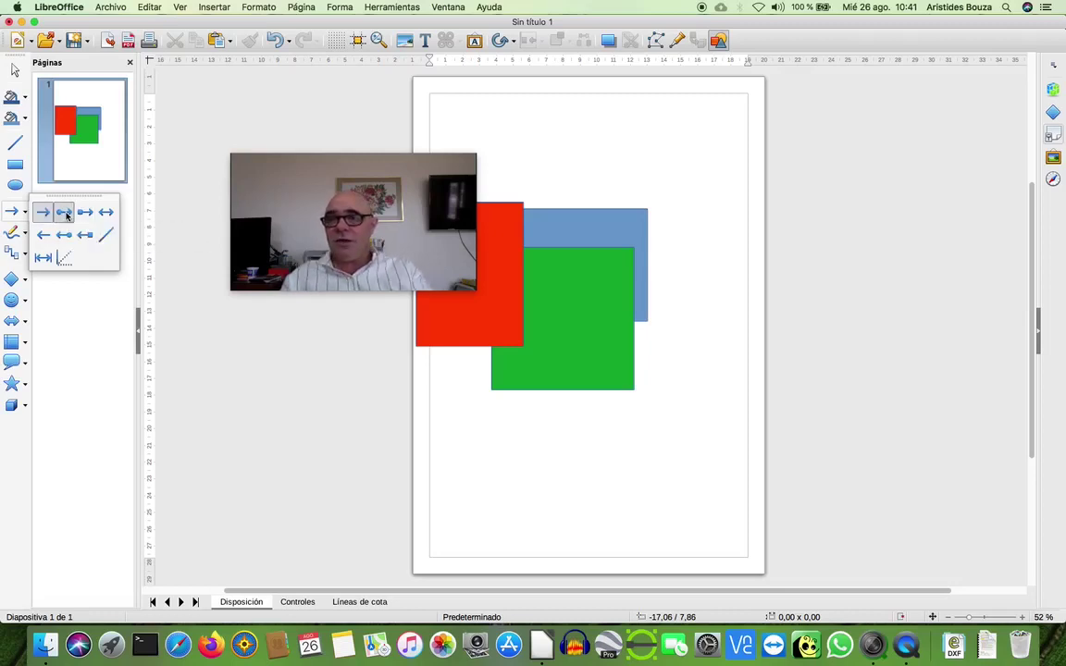
{"action": "left_click", "coordinate": [65, 213]}
{"action": "left_click_drag", "start_coordinate": [468, 463], "coordinate": [725, 469]}
{"action": "left_click", "coordinate": [612, 497]}
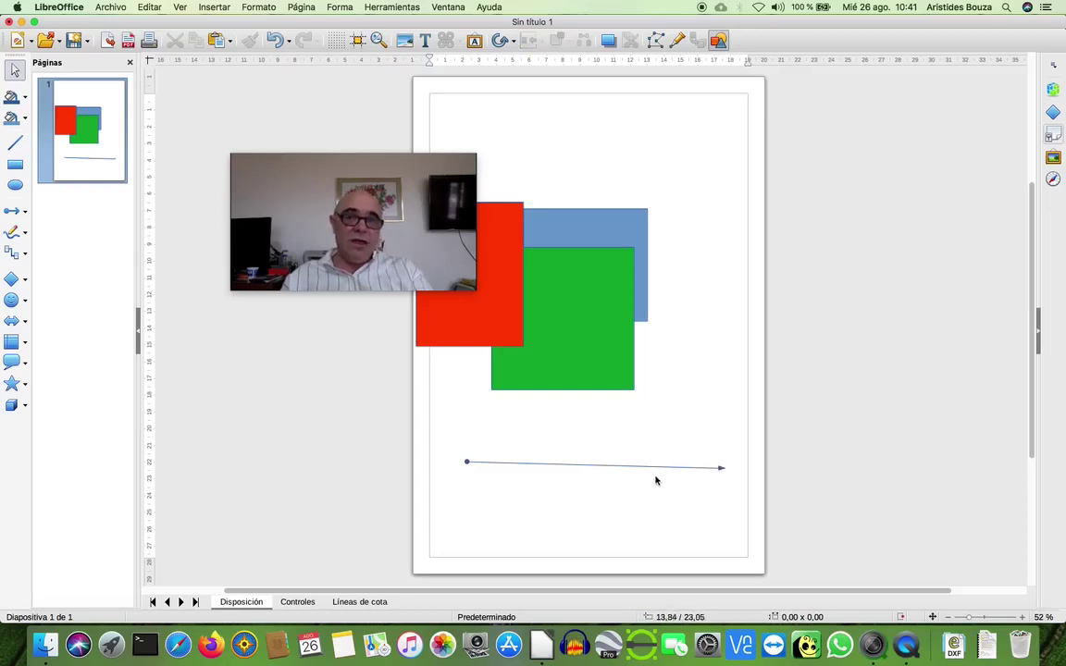
{"action": "left_click_drag", "start_coordinate": [655, 466], "coordinate": [625, 441]}
{"action": "left_click_drag", "start_coordinate": [699, 448], "coordinate": [659, 448]}
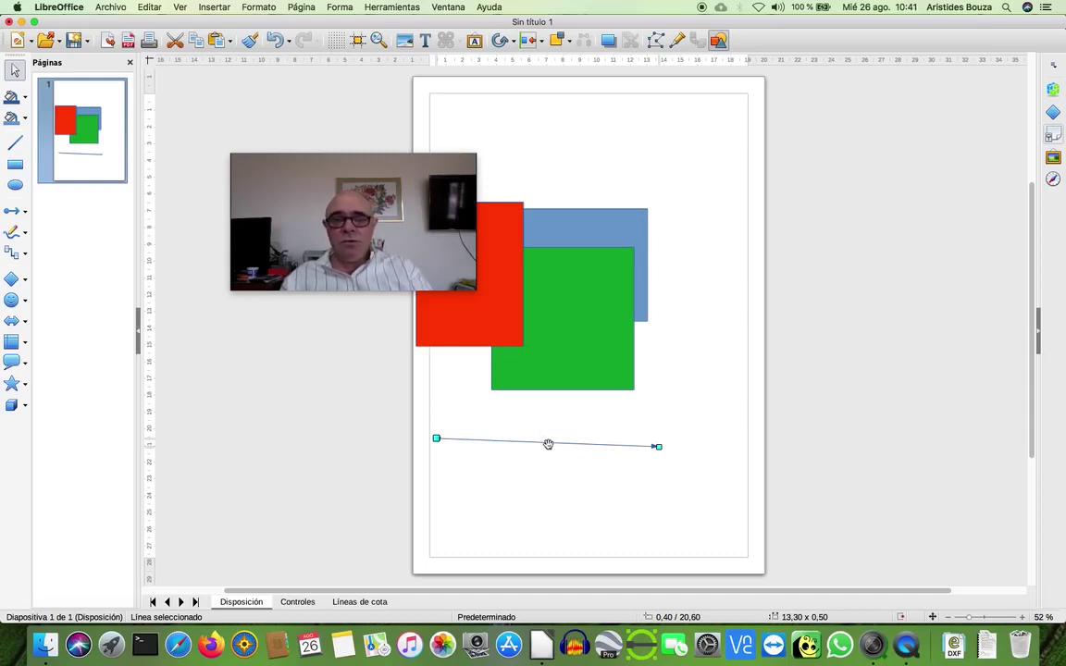
Show the arrow line's rotation handles and its context options, then select the green square
{"action": "left_click", "coordinate": [548, 444]}
{"action": "left_click", "coordinate": [548, 444]}
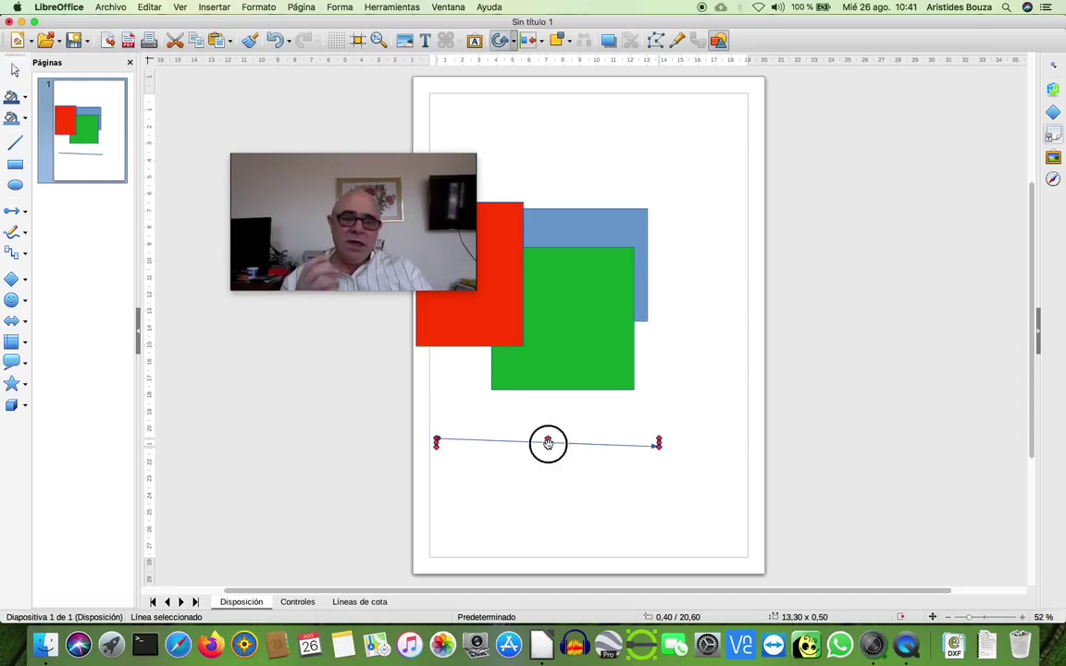
{"action": "right_click", "coordinate": [578, 444]}
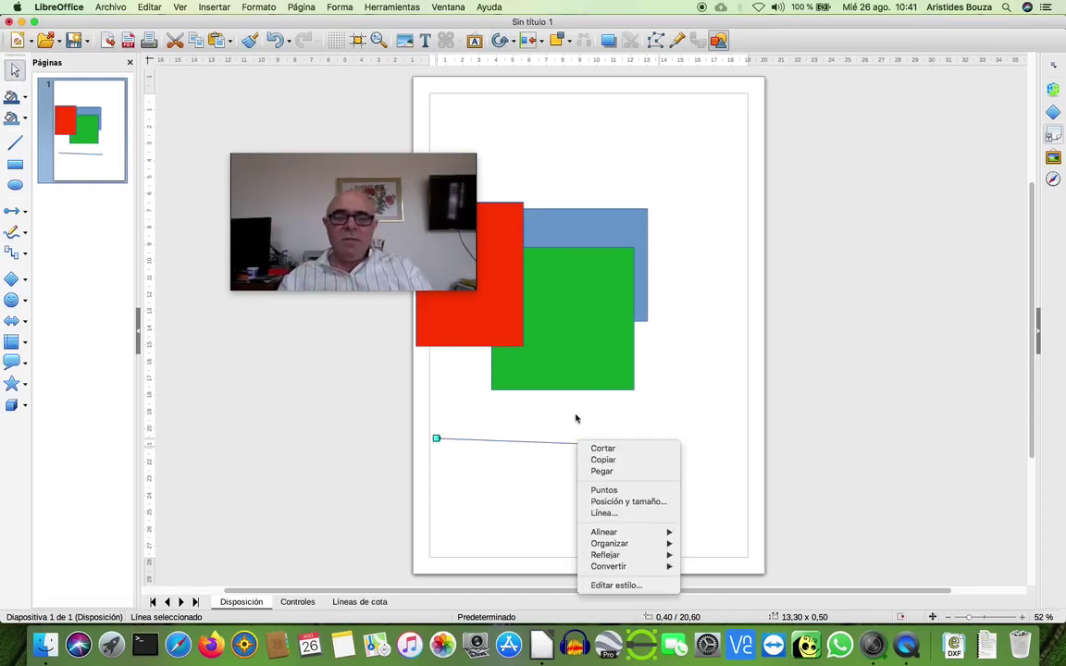
{"action": "left_click", "coordinate": [767, 347]}
{"action": "left_click", "coordinate": [599, 357]}
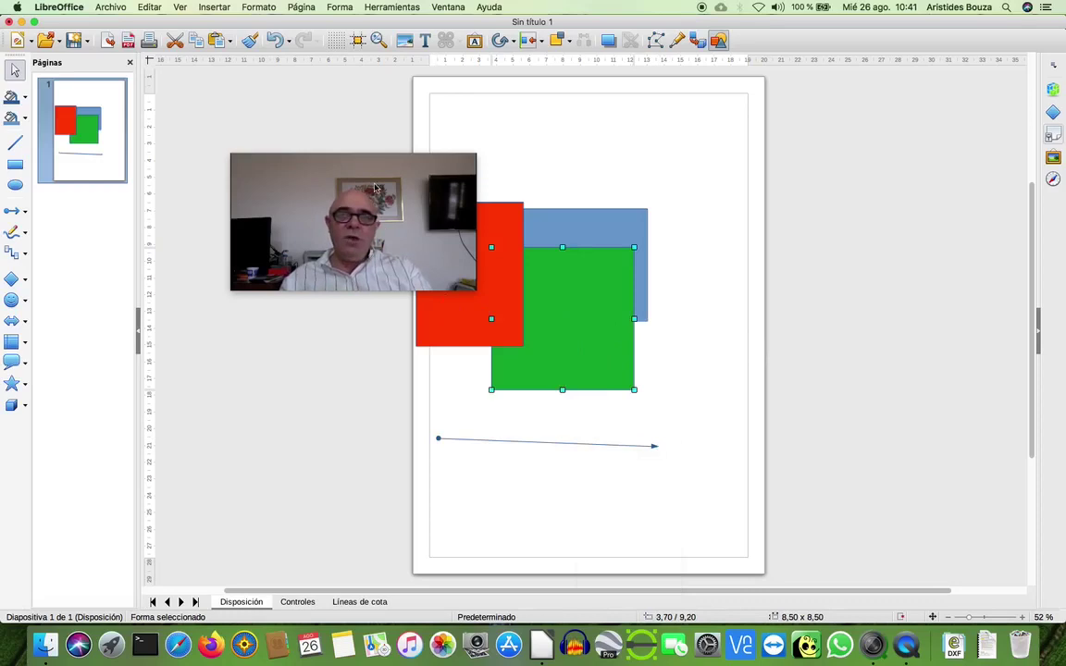
Move the camera preview clear of the red rectangle and reposition that rectangle to about 3.4 / 1.0 cm
{"action": "left_click_drag", "start_coordinate": [358, 177], "coordinate": [280, 111]}
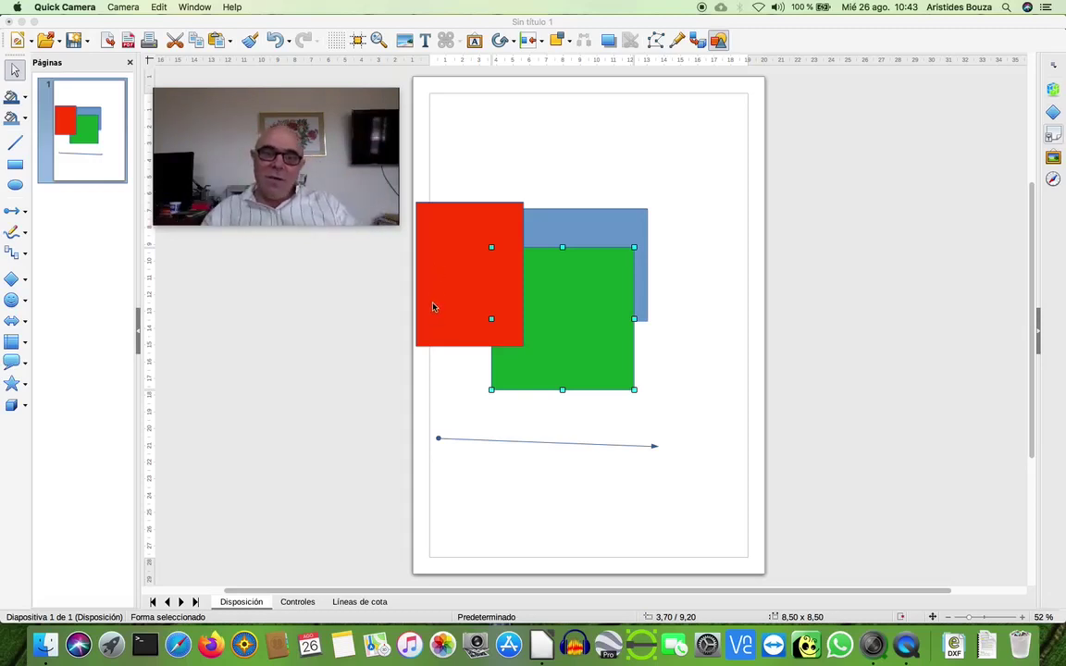
{"action": "left_click", "coordinate": [433, 302]}
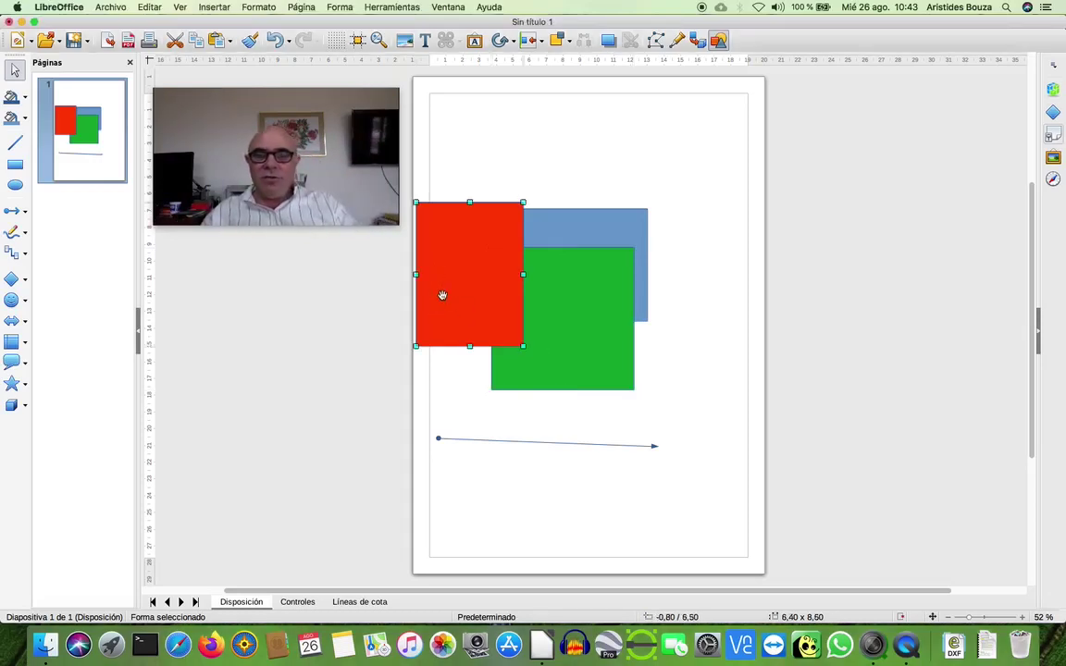
{"action": "left_click_drag", "start_coordinate": [442, 295], "coordinate": [514, 203]}
Delete the green square, the blue rectangle and the arrow line, keeping only the red rectangle
{"action": "left_click", "coordinate": [575, 321]}
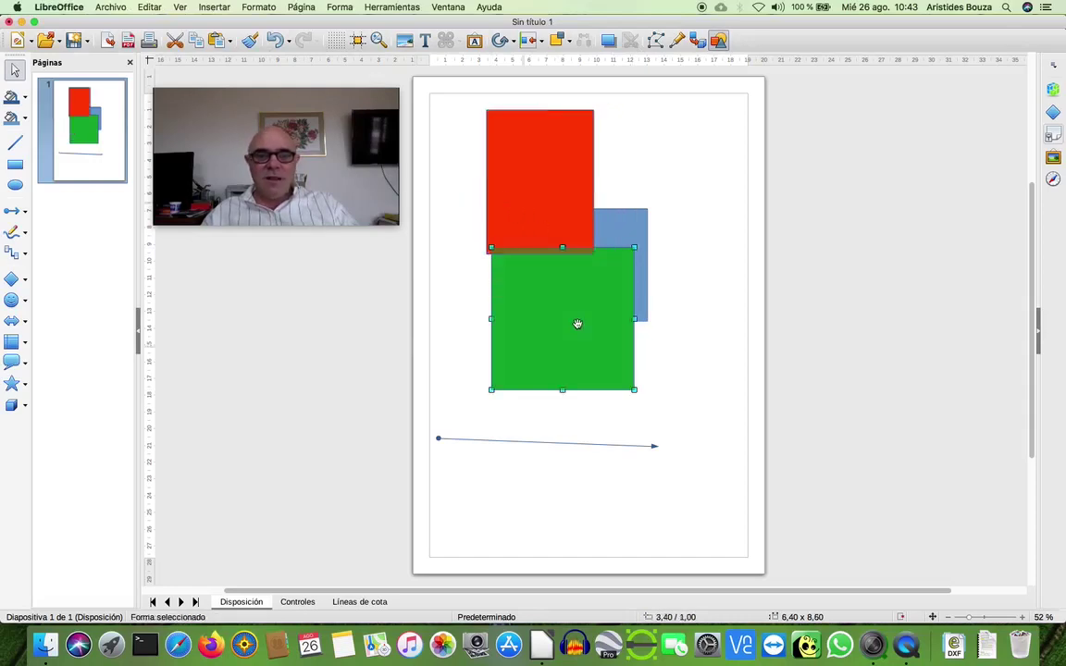
{"action": "key", "text": "Delete"}
{"action": "left_click", "coordinate": [607, 288]}
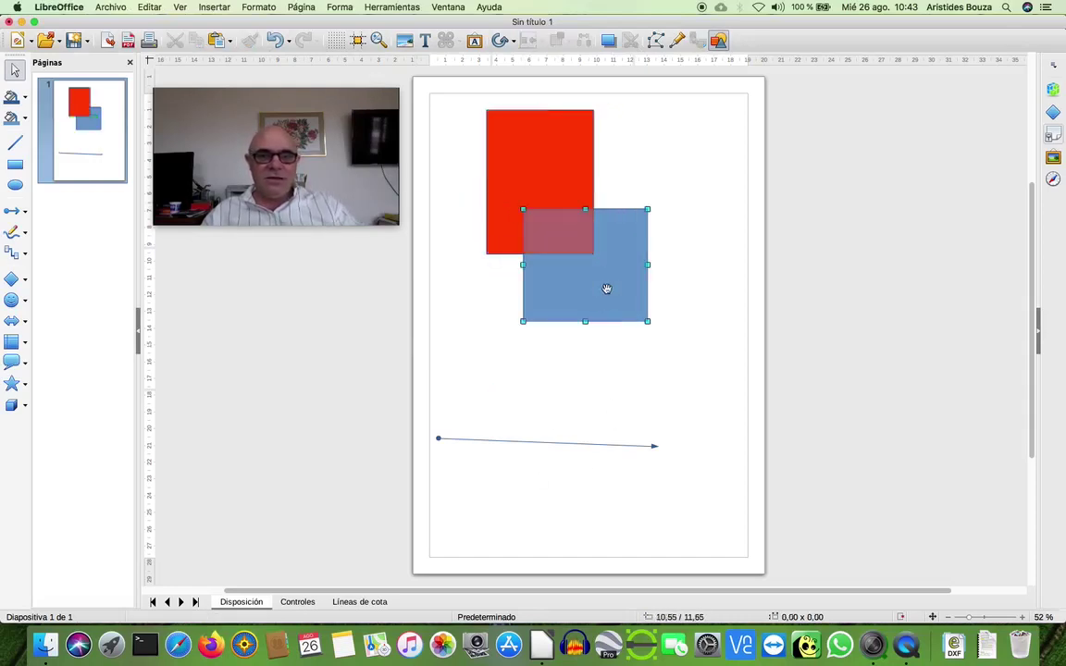
{"action": "key", "text": "Delete"}
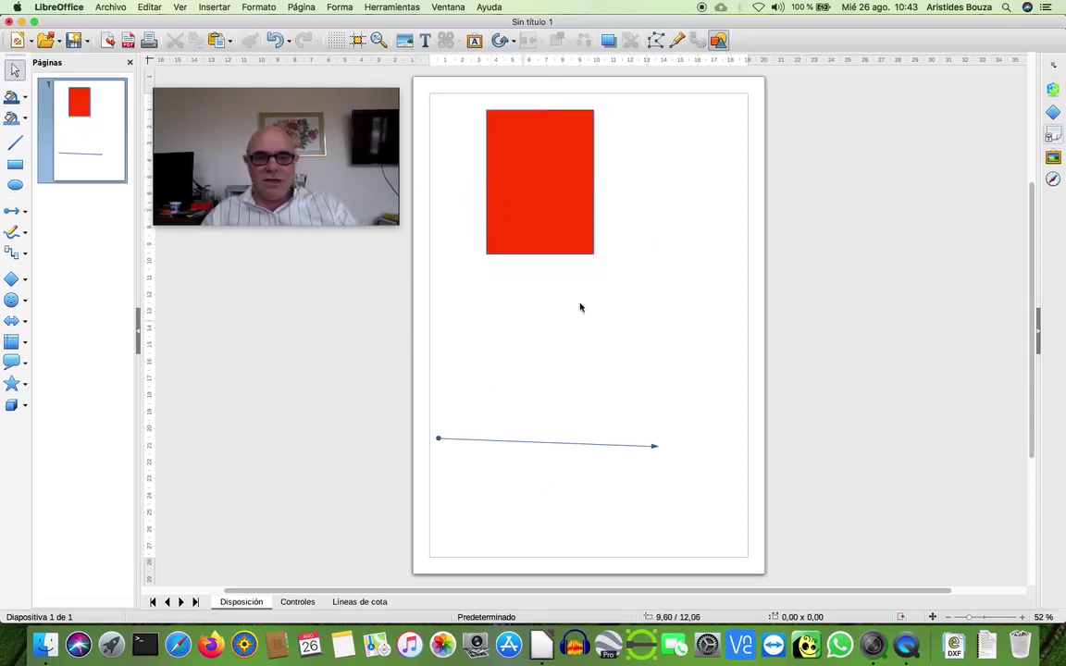
{"action": "left_click", "coordinate": [626, 447]}
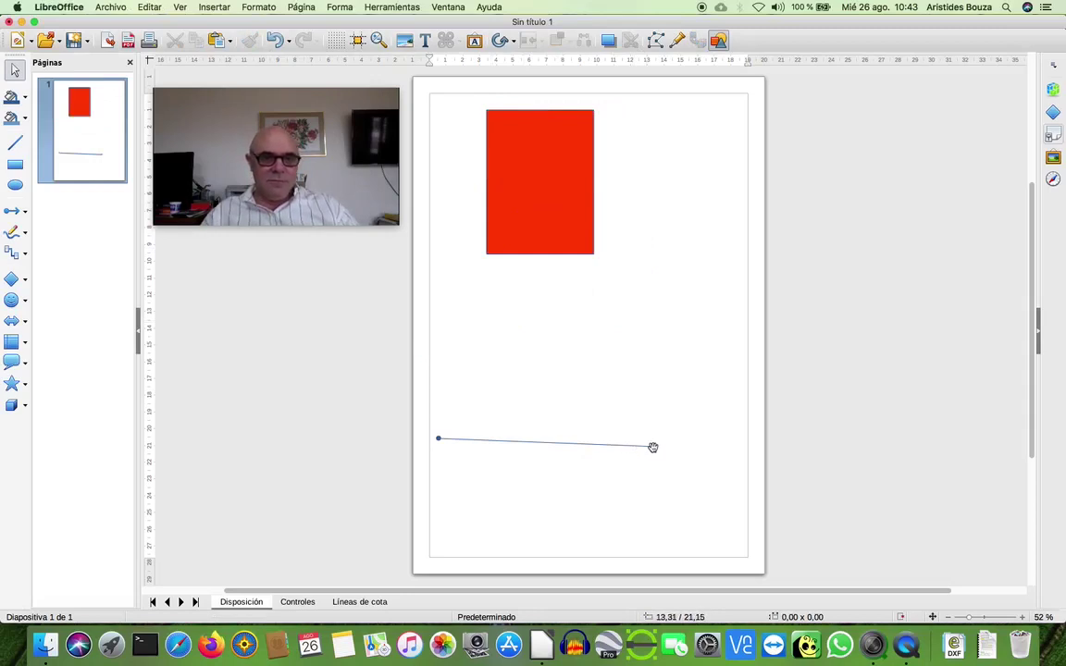
{"action": "left_click", "coordinate": [653, 448]}
{"action": "key", "text": "Delete"}
Enlarge the red rectangle to about 13.3 × 10.6 cm and copy it to the clipboard
{"action": "left_click", "coordinate": [559, 185]}
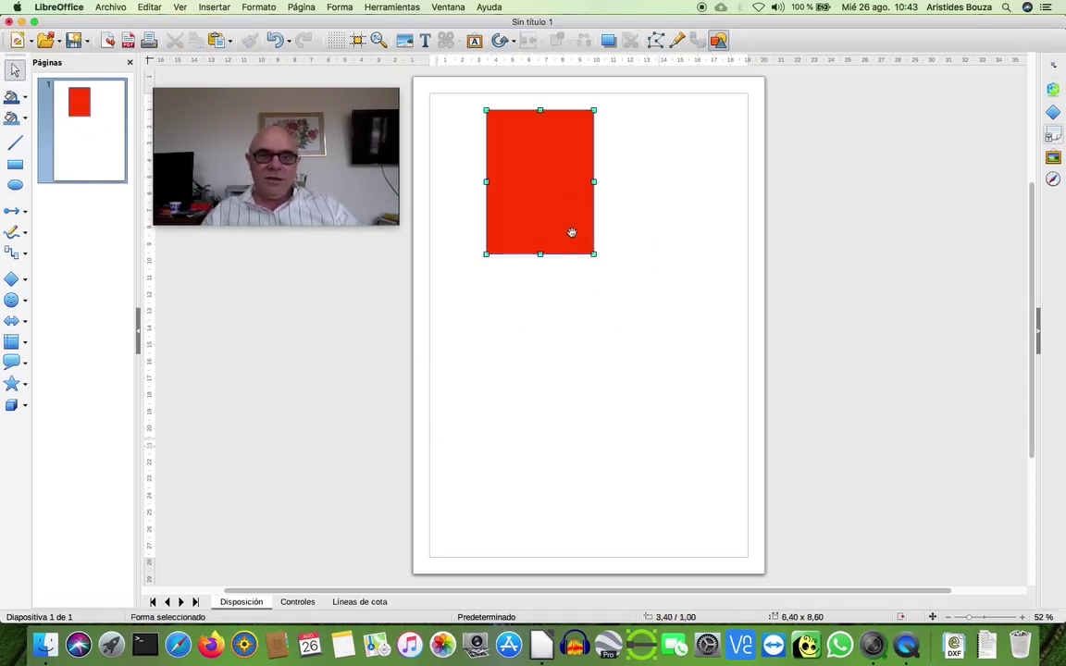
{"action": "left_click_drag", "start_coordinate": [594, 255], "coordinate": [708, 287]}
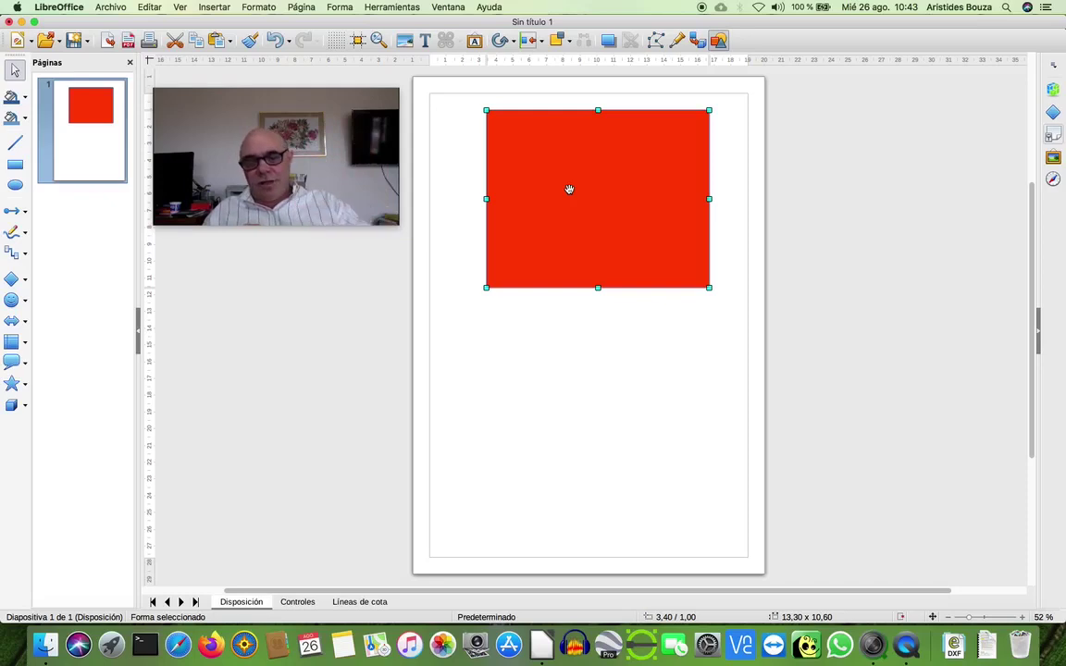
{"action": "right_click", "coordinate": [569, 190]}
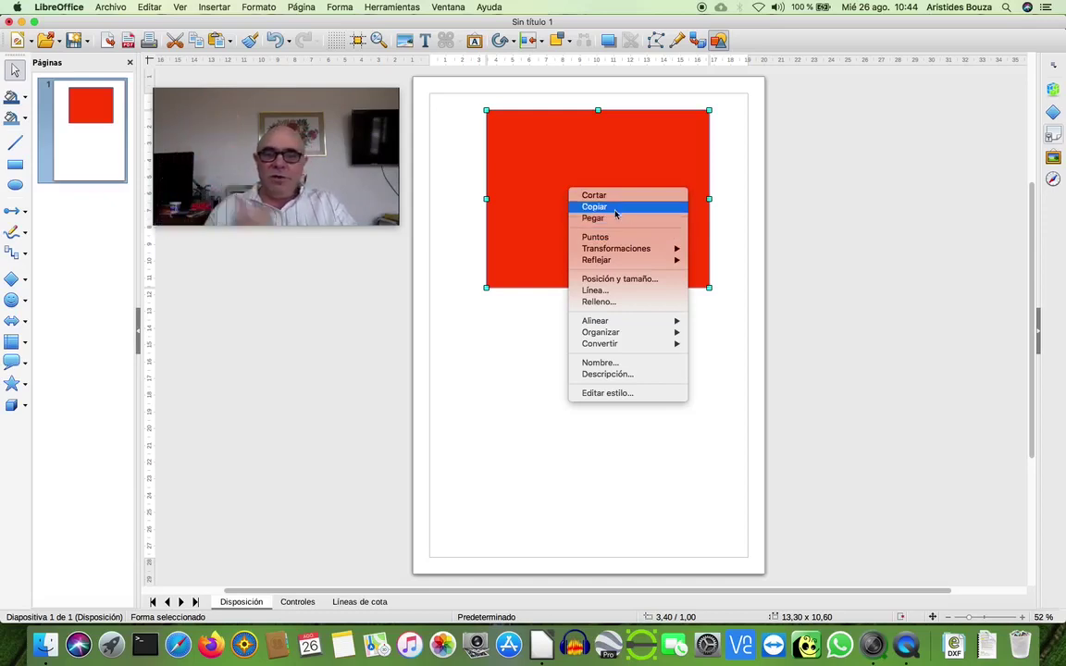
{"action": "left_click", "coordinate": [615, 210]}
{"action": "left_click", "coordinate": [545, 397]}
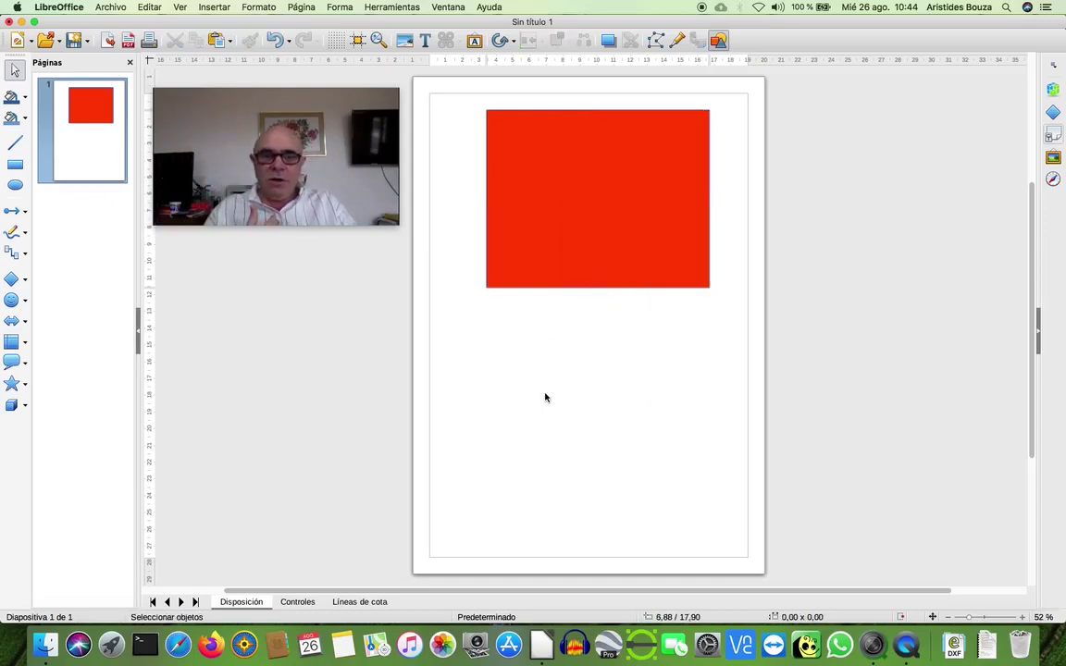
Paste a copy of the red rectangle, move it to about 1.7 / 15.8 cm and delete it
{"action": "right_click", "coordinate": [546, 397]}
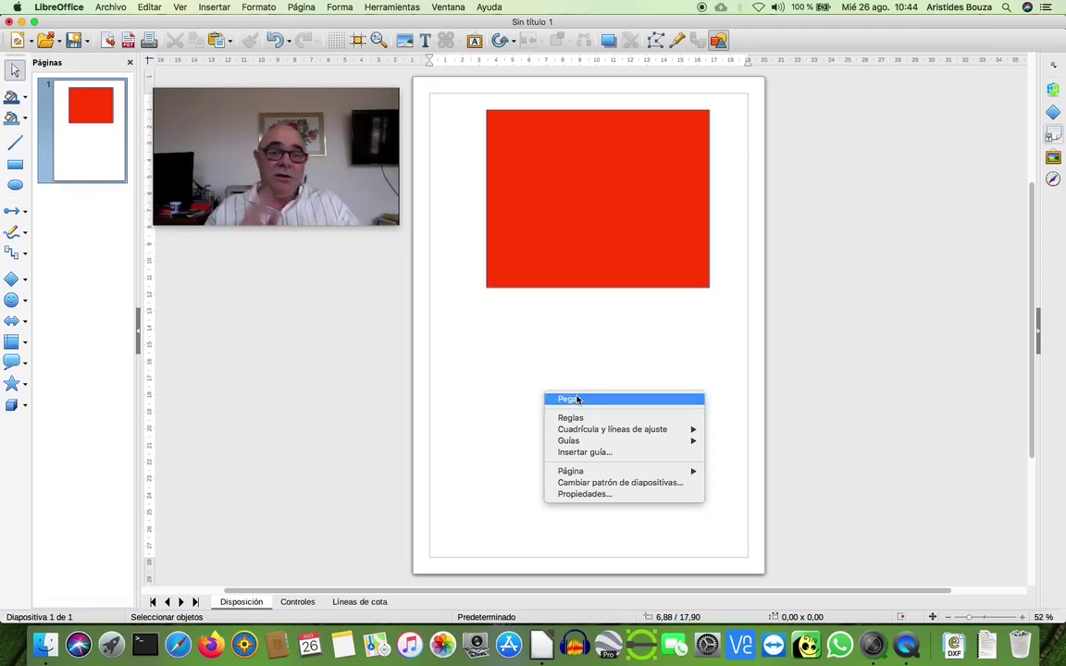
{"action": "left_click", "coordinate": [567, 399]}
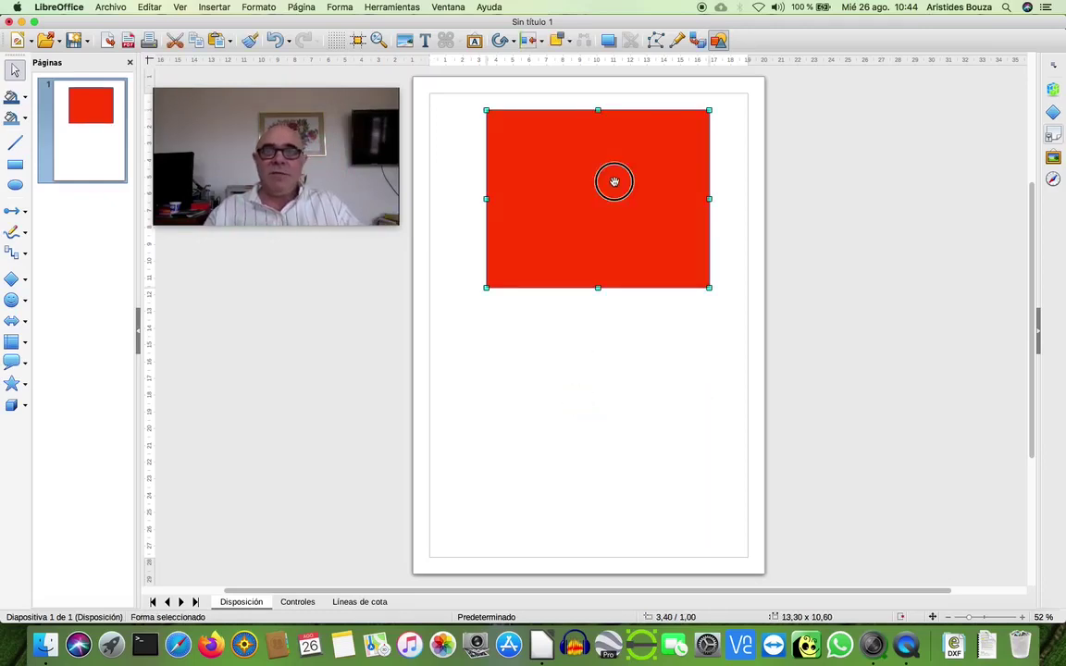
{"action": "left_click_drag", "start_coordinate": [614, 181], "coordinate": [585, 430]}
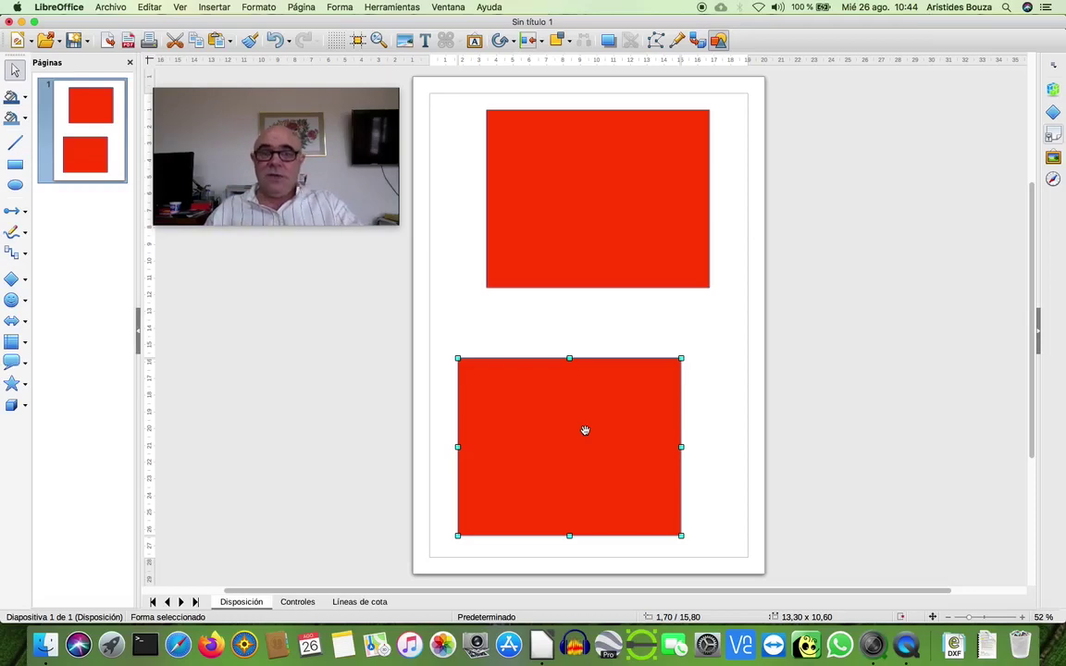
{"action": "key", "text": "Delete"}
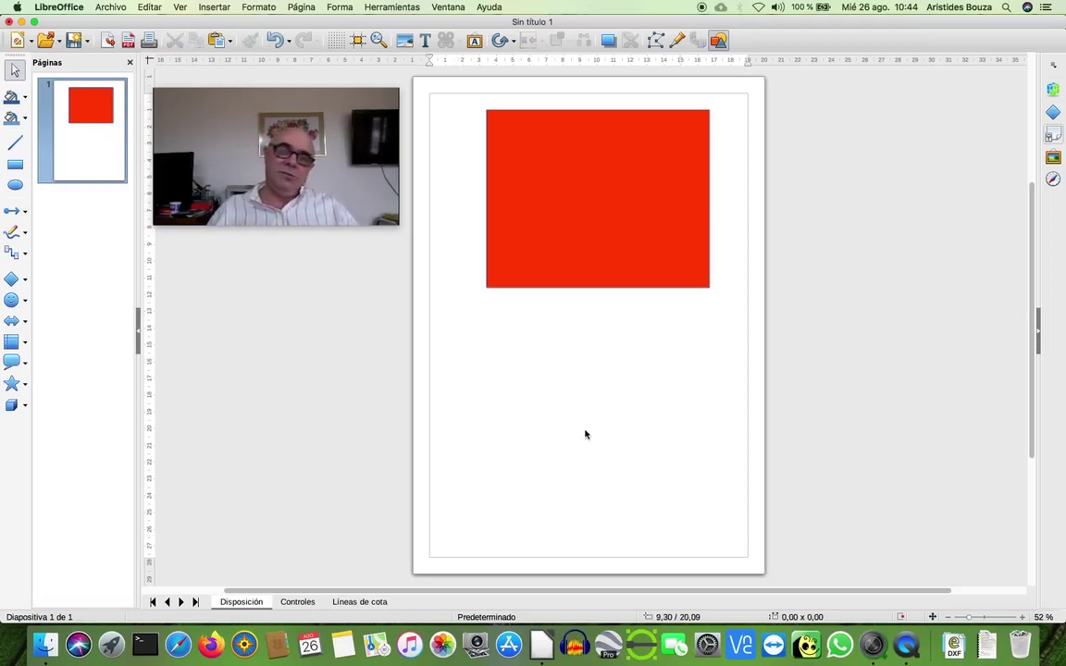
Open the red rectangle's line properties and move the dialog and the camera preview so the line style settings are accessible
{"action": "left_click", "coordinate": [608, 176]}
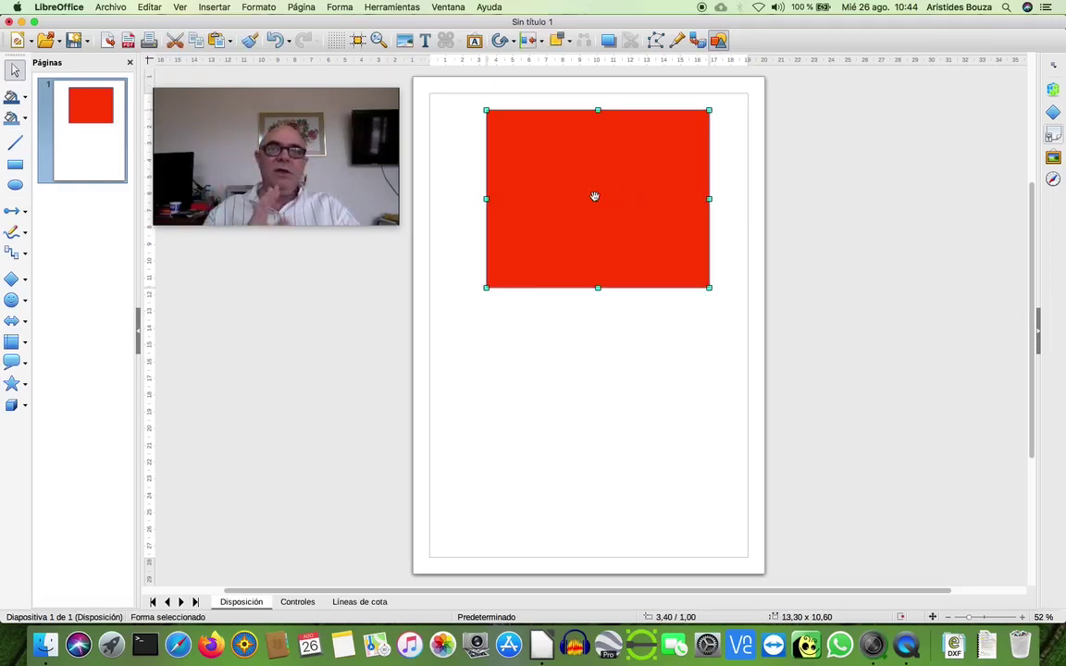
{"action": "right_click", "coordinate": [595, 197]}
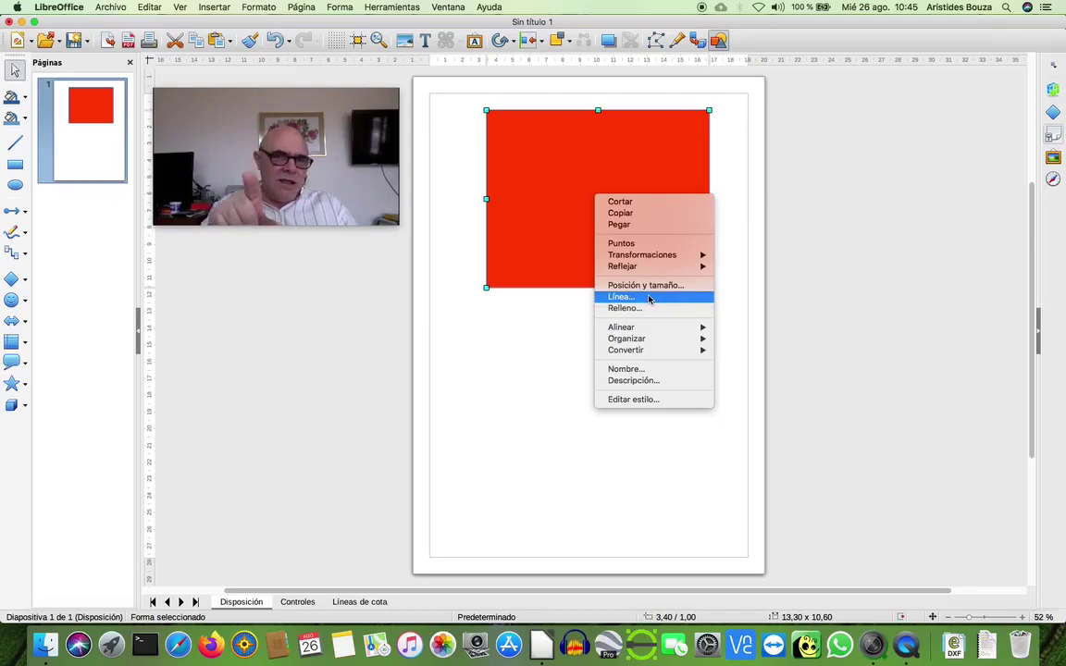
{"action": "left_click", "coordinate": [622, 297]}
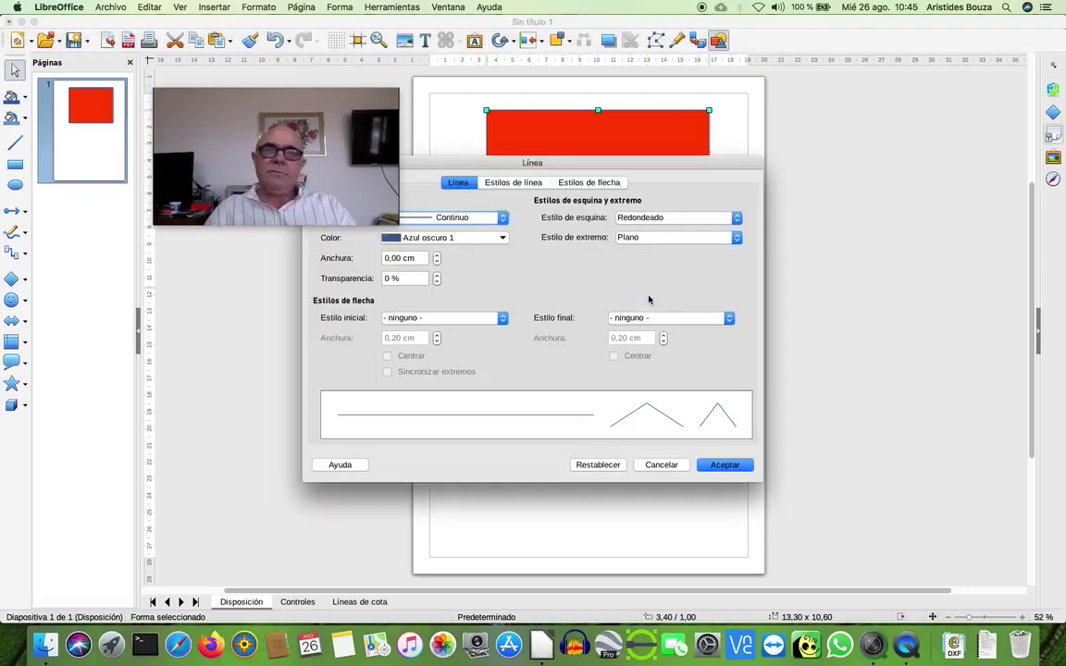
{"action": "left_click_drag", "start_coordinate": [502, 163], "coordinate": [660, 225]}
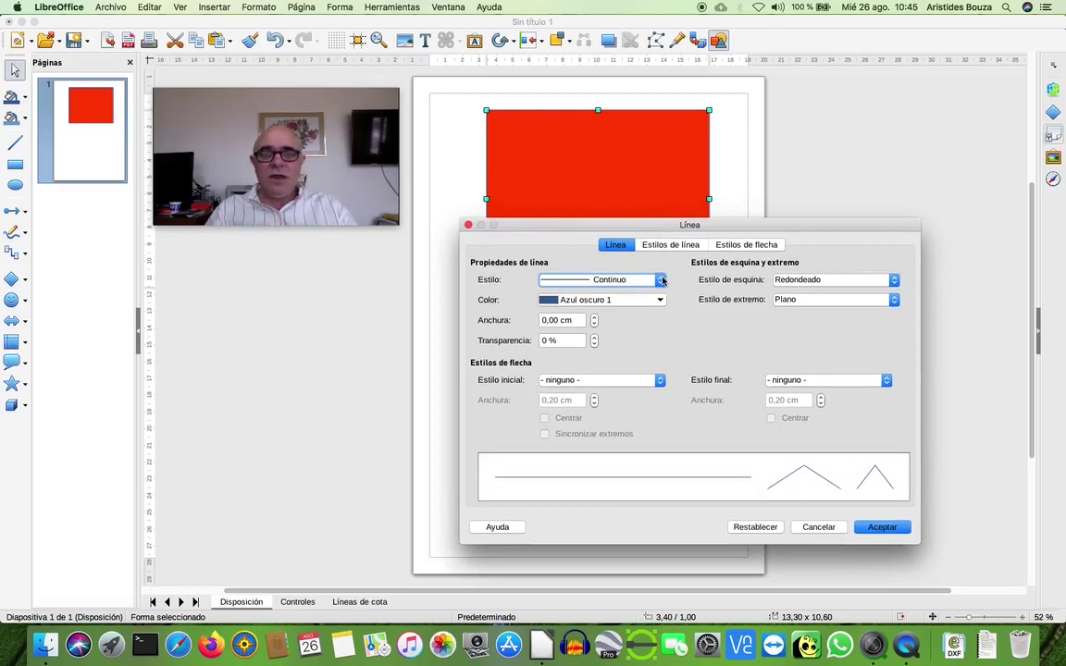
{"action": "left_click_drag", "start_coordinate": [285, 127], "coordinate": [819, 307]}
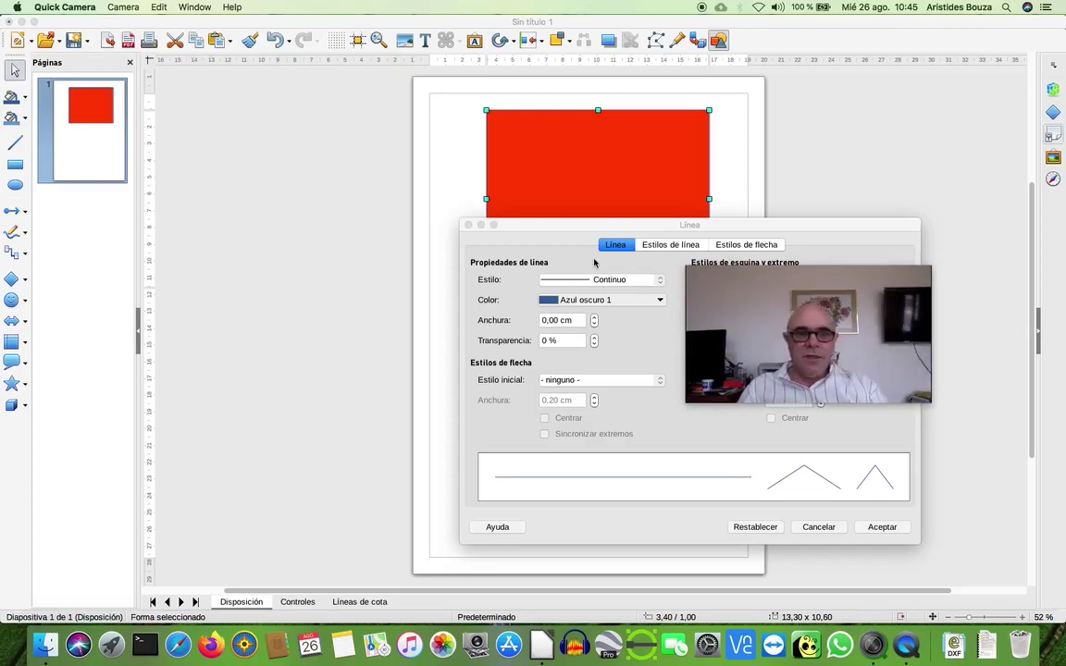
Review the available line styles and outline colours without choosing any, and shift the camera preview off the corner style settings
{"action": "left_click", "coordinate": [660, 280]}
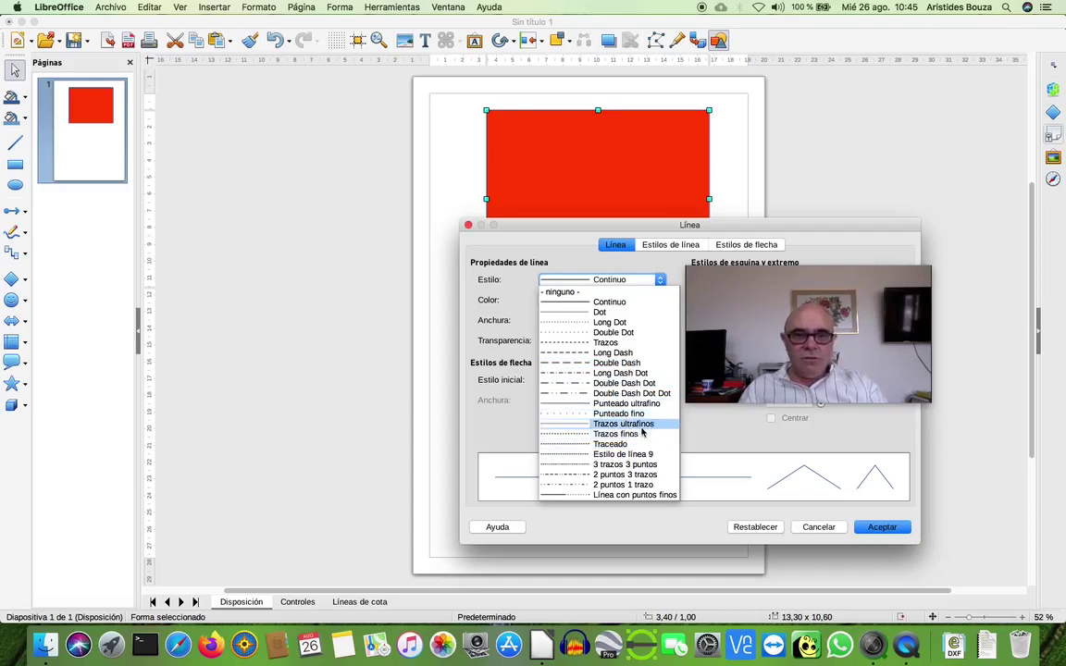
{"action": "left_click", "coordinate": [650, 262]}
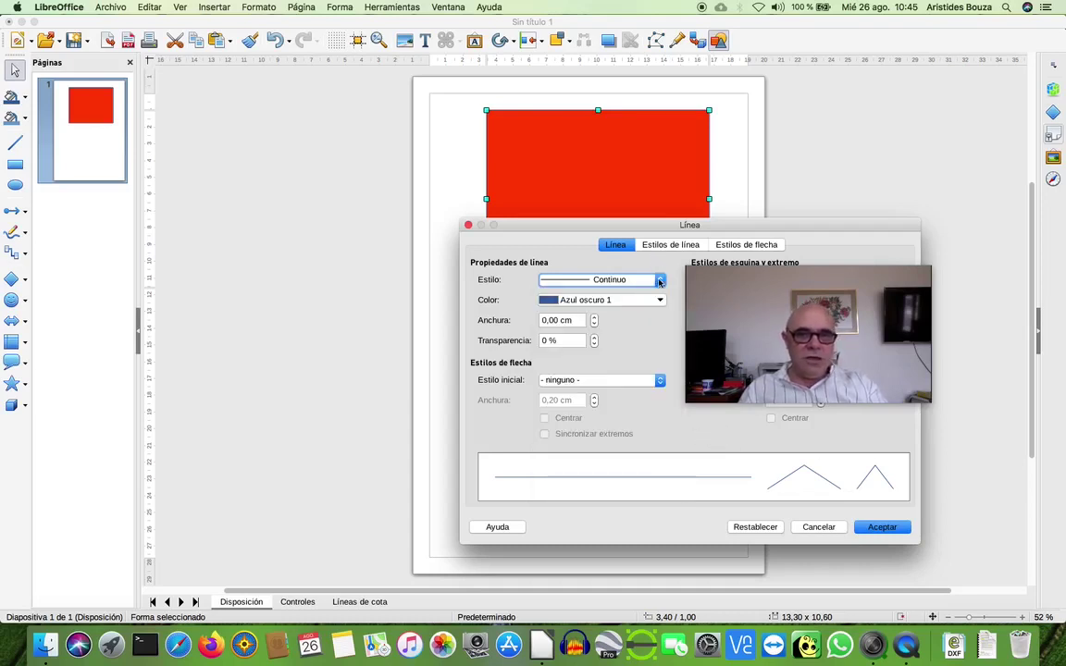
{"action": "left_click", "coordinate": [661, 298]}
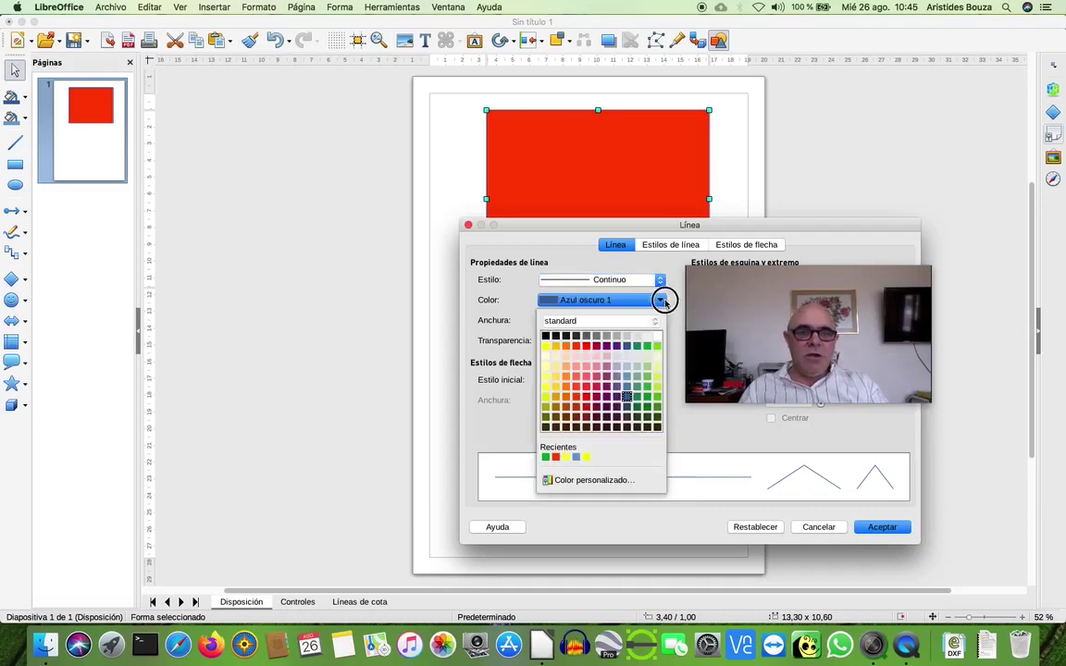
{"action": "left_click", "coordinate": [662, 296]}
{"action": "left_click_drag", "start_coordinate": [751, 343], "coordinate": [669, 378]}
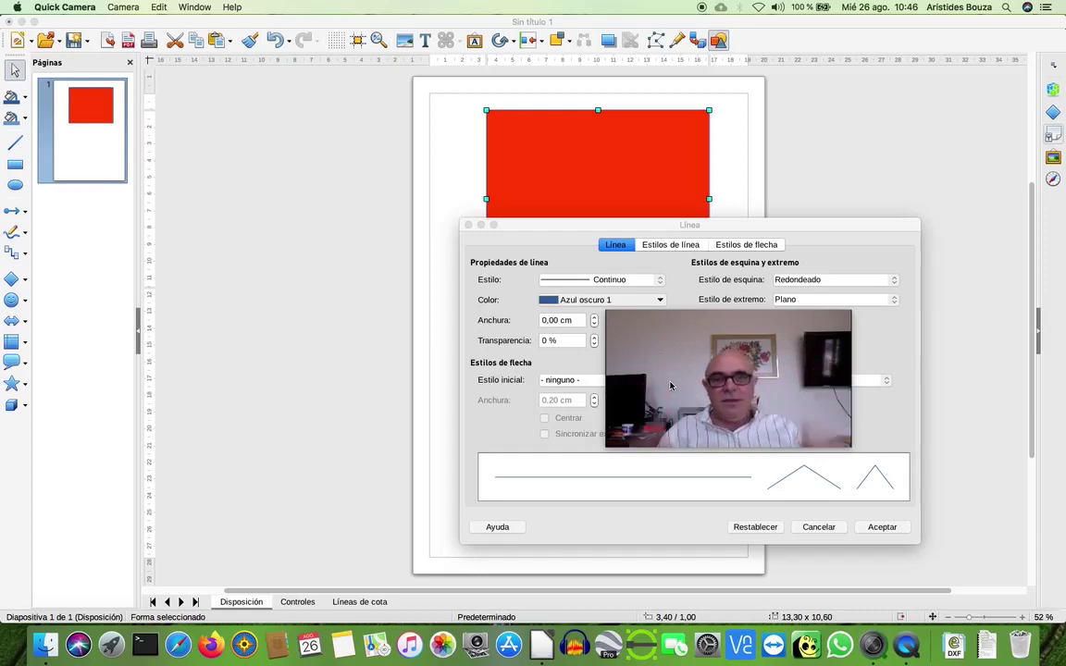
Set the red rectangle's outline width to 0.30 cm, apply it and deselect the shape
{"action": "left_click", "coordinate": [595, 318]}
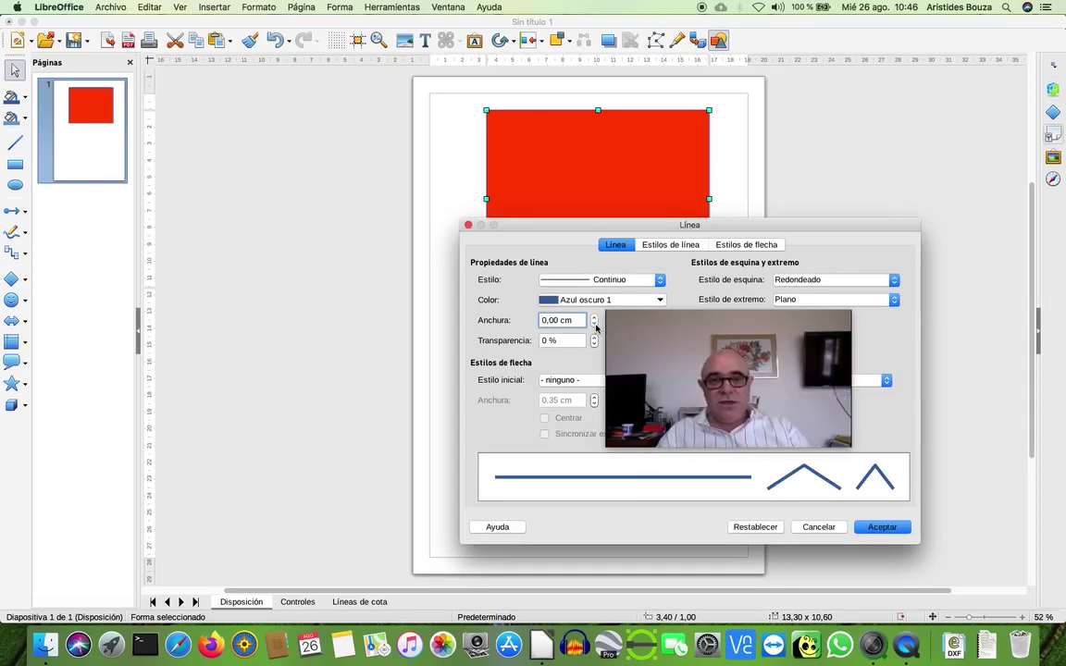
{"action": "left_click", "coordinate": [595, 324]}
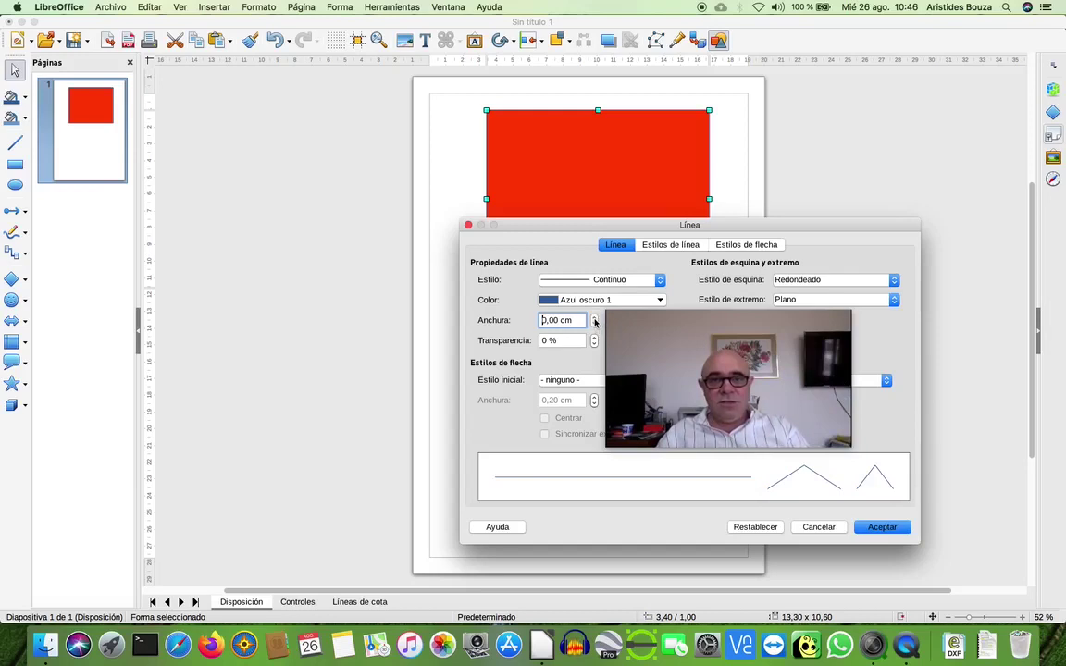
{"action": "left_click", "coordinate": [595, 320]}
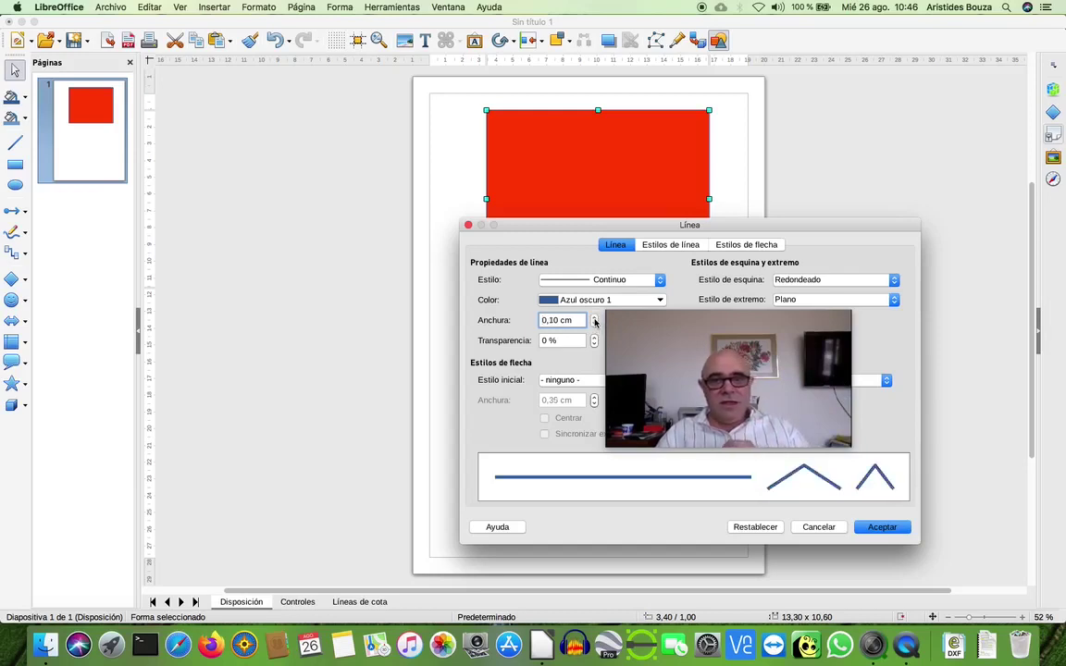
{"action": "left_click", "coordinate": [595, 321]}
{"action": "left_click", "coordinate": [595, 320]}
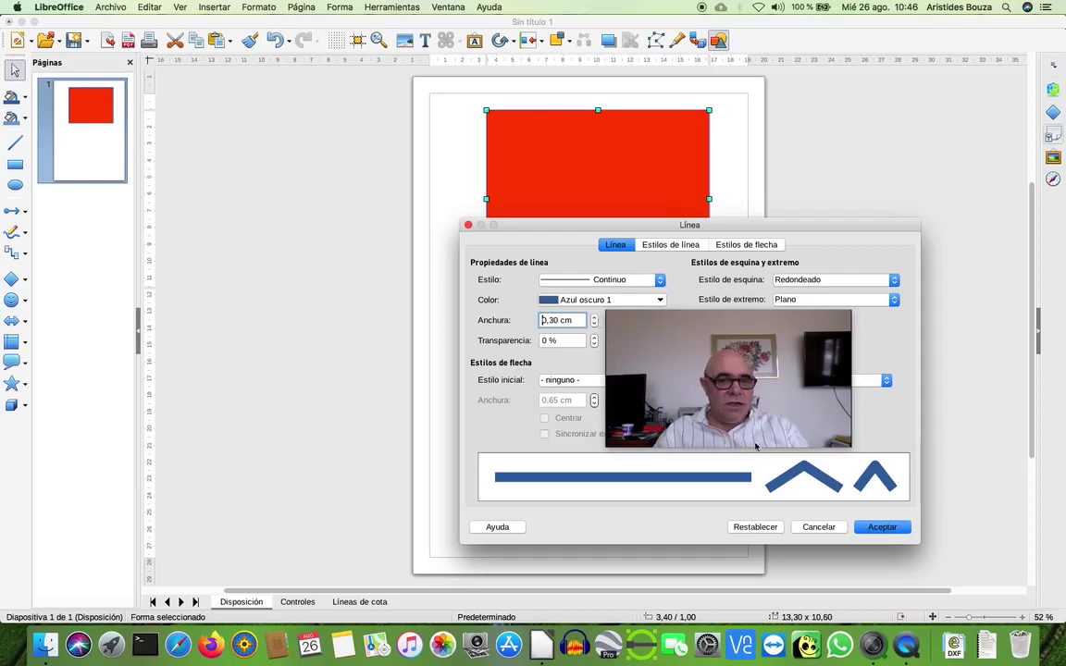
{"action": "left_click", "coordinate": [881, 527]}
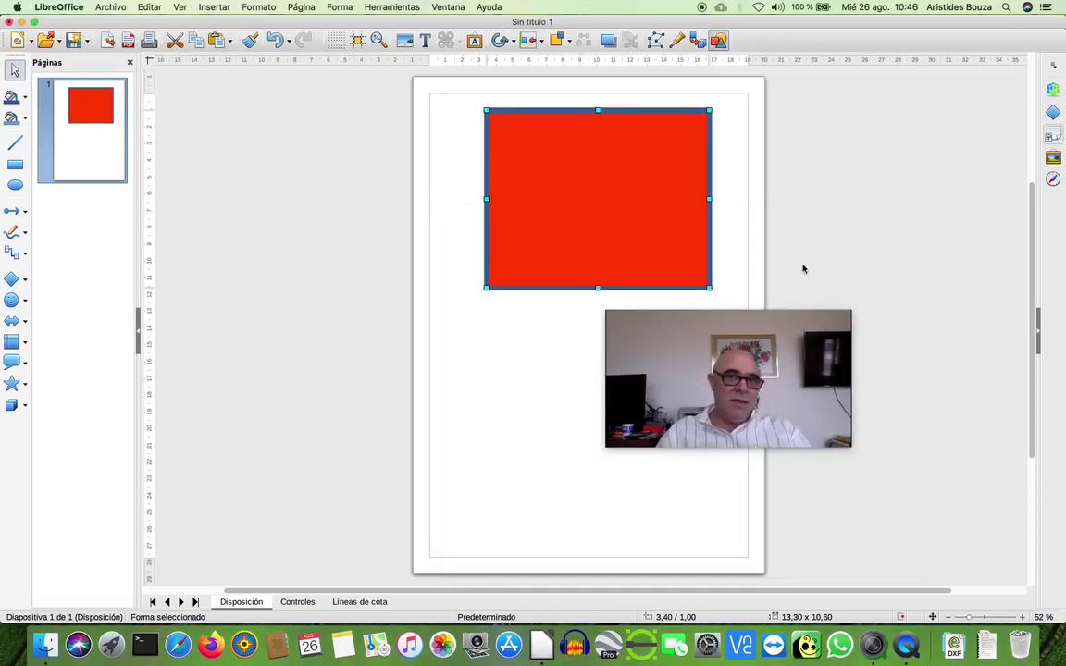
{"action": "left_click", "coordinate": [829, 200]}
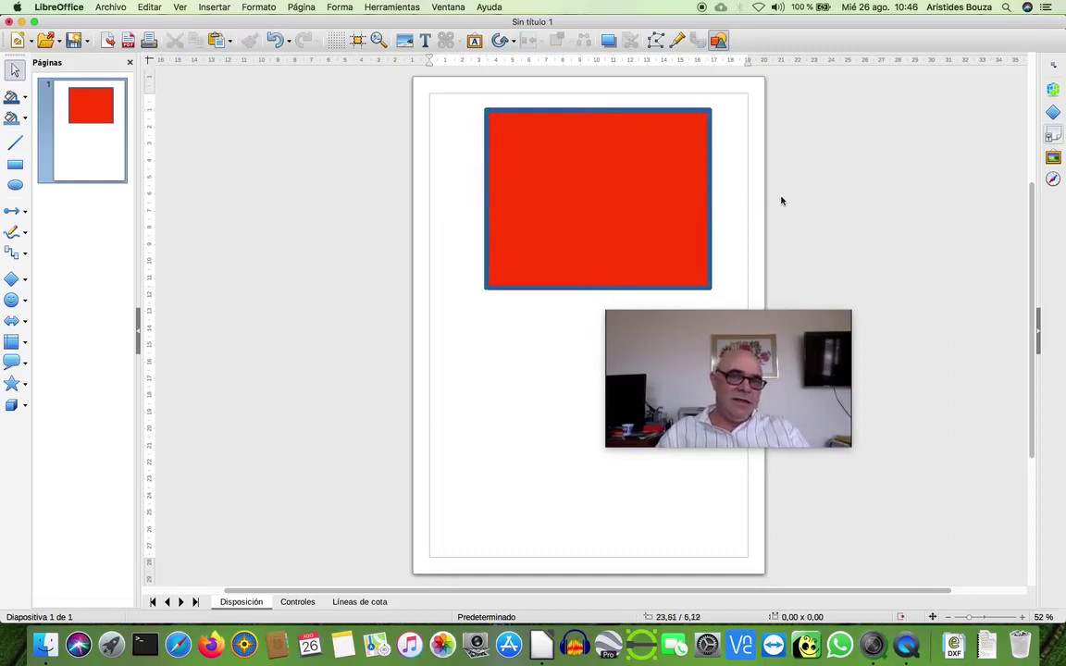
Draw a nearly square rectangle of about 6.5 × 6.6 cm below the red rectangle, at about 1.6 / 12.6 cm
{"action": "left_click", "coordinate": [555, 205]}
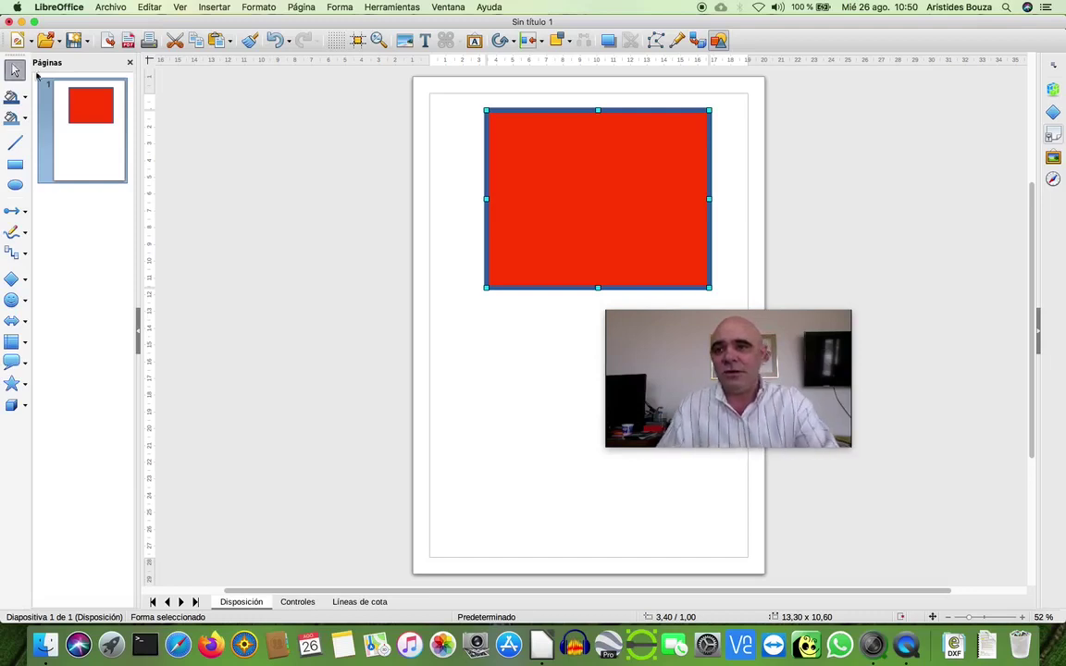
{"action": "left_click", "coordinate": [15, 164]}
{"action": "mouse_move", "coordinate": [456, 305]}
{"action": "left_mouse_down"}
{"action": "mouse_move", "coordinate": [545, 409]}
{"action": "mouse_move", "coordinate": [566, 415]}
{"action": "left_mouse_up"}
Draw an ellipse of about 7.9 × 7.6 cm overlapping the lower part of the blue square
{"action": "left_click", "coordinate": [15, 185]}
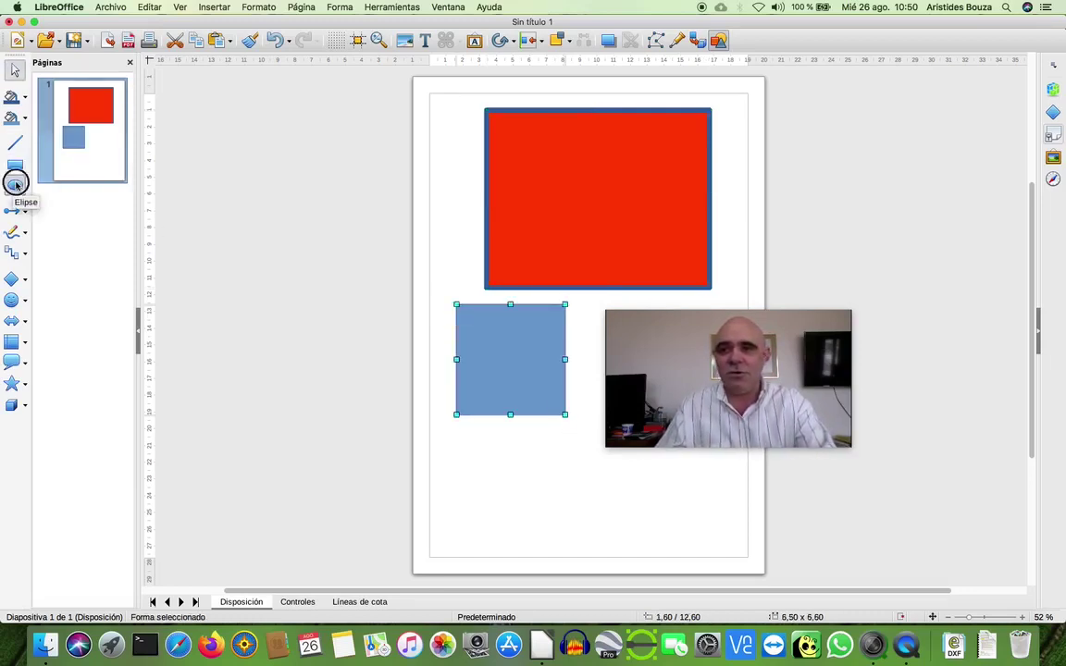
{"action": "left_click_drag", "start_coordinate": [576, 520], "coordinate": [443, 391]}
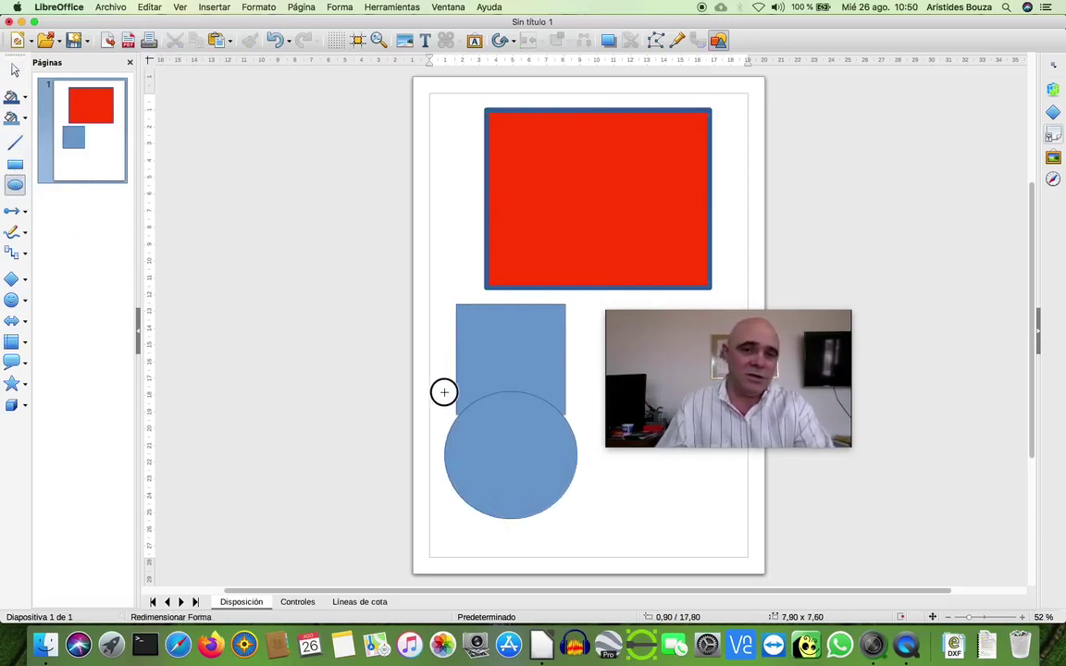
{"action": "left_click_drag", "start_coordinate": [443, 391], "coordinate": [445, 393]}
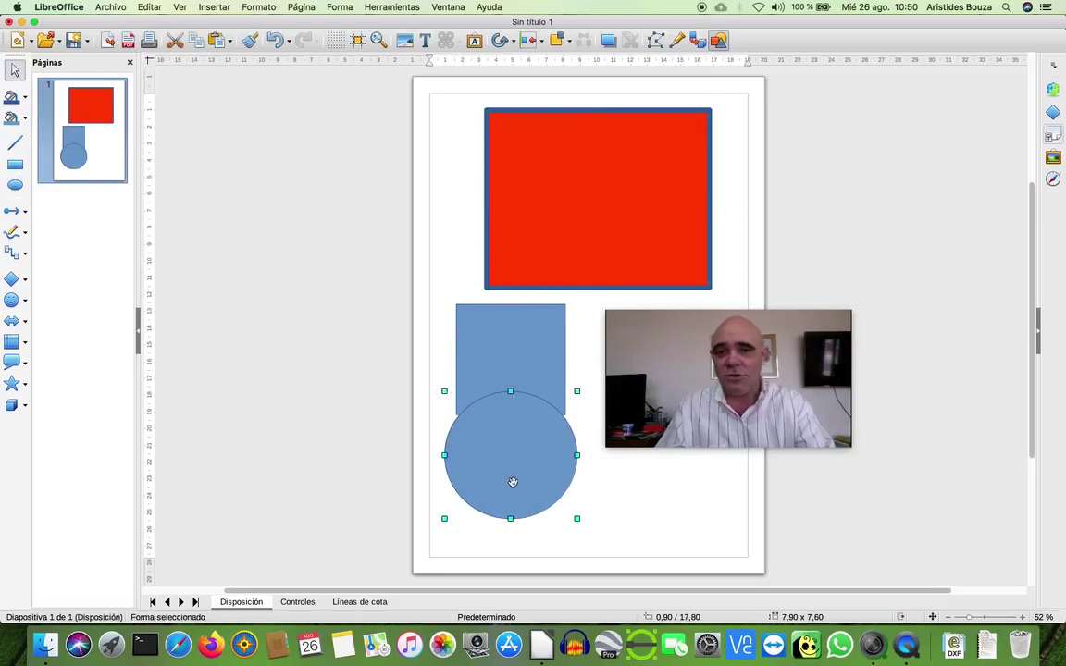
Draw a straight diagonal line across the blue square, starting at about 1.2 / 10.6 cm and spanning about 8.4 × 6.7 cm
{"action": "left_click", "coordinate": [15, 146]}
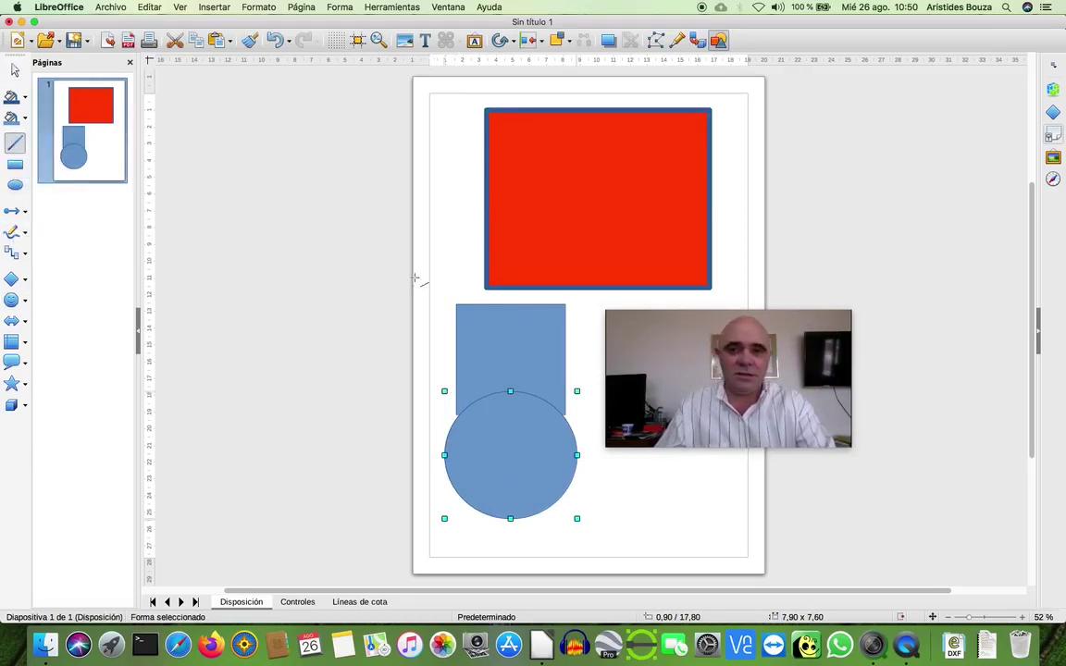
{"action": "left_click", "coordinate": [442, 285]}
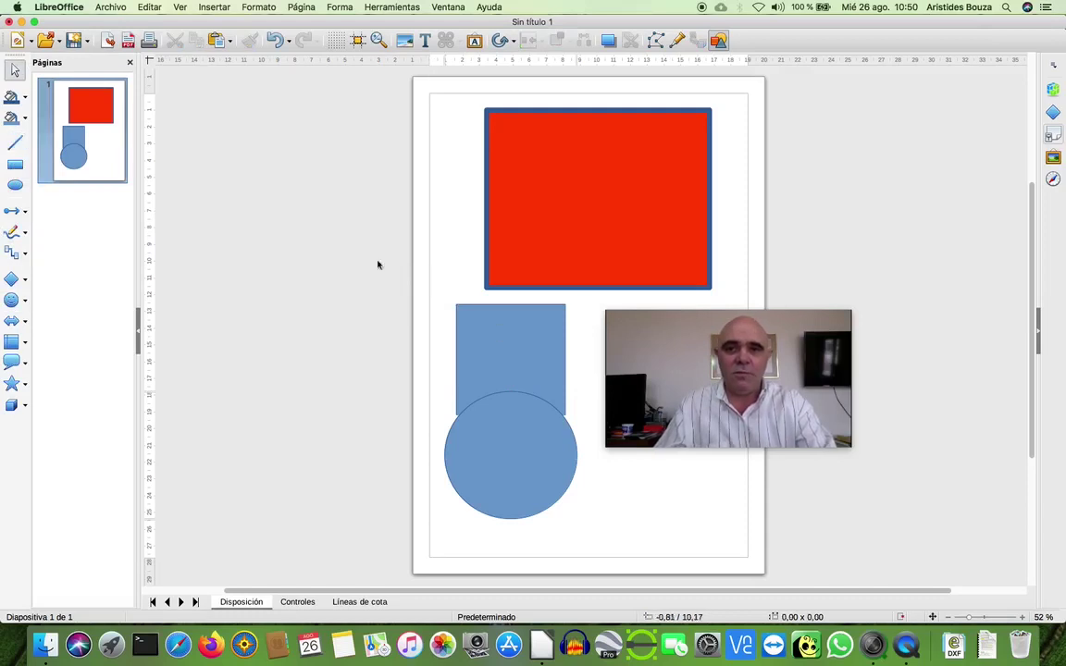
{"action": "left_click", "coordinate": [18, 148]}
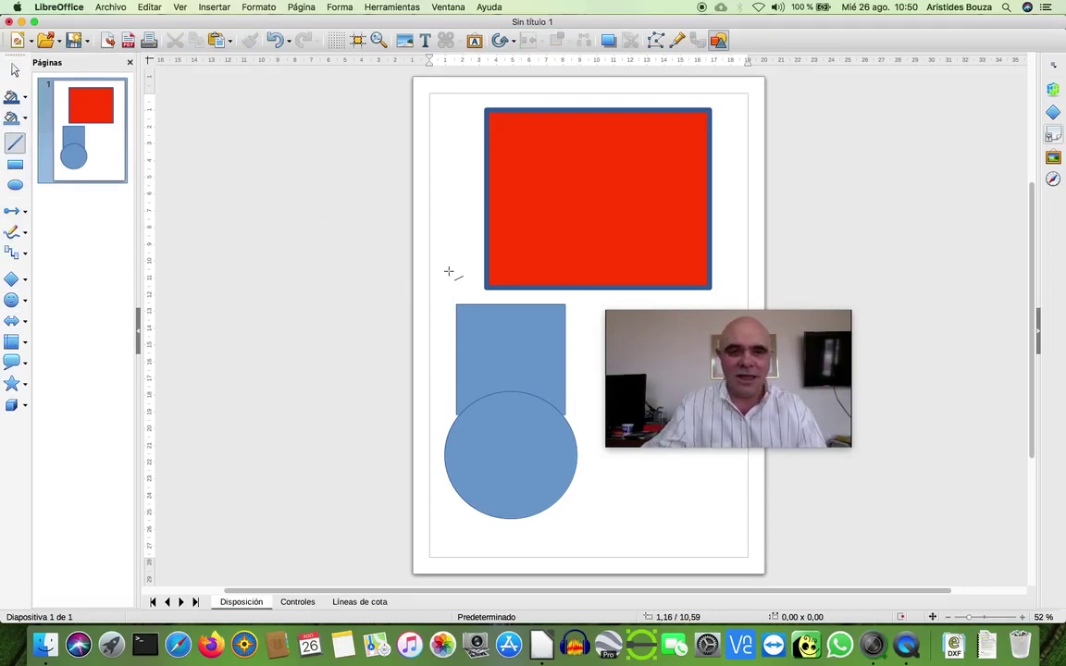
{"action": "left_click", "coordinate": [449, 271]}
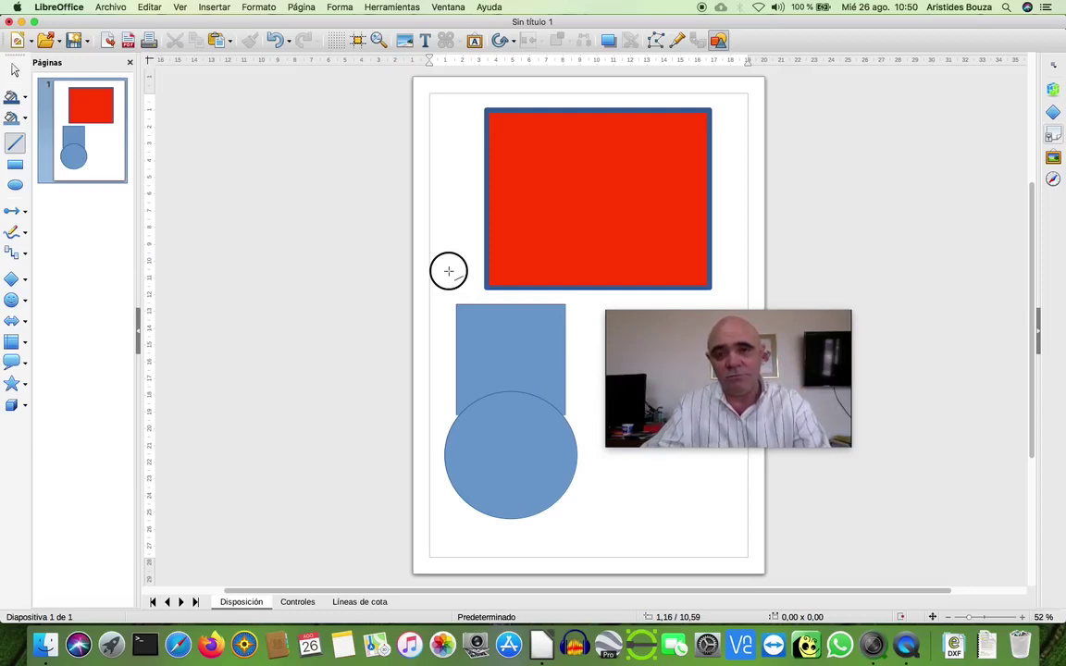
{"action": "left_click_drag", "start_coordinate": [448, 271], "coordinate": [591, 383]}
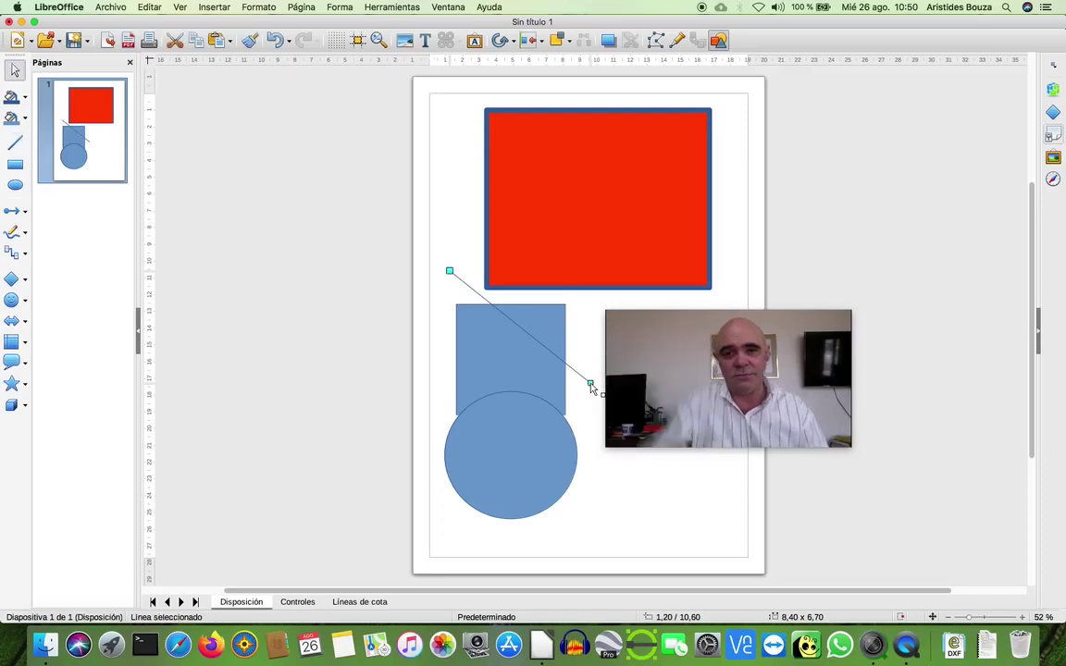
Move the camera preview off the page and reposition both line endpoints, leaving a short line of about 3.9 × 1.0 cm beside the blue square
{"action": "left_click", "coordinate": [593, 404]}
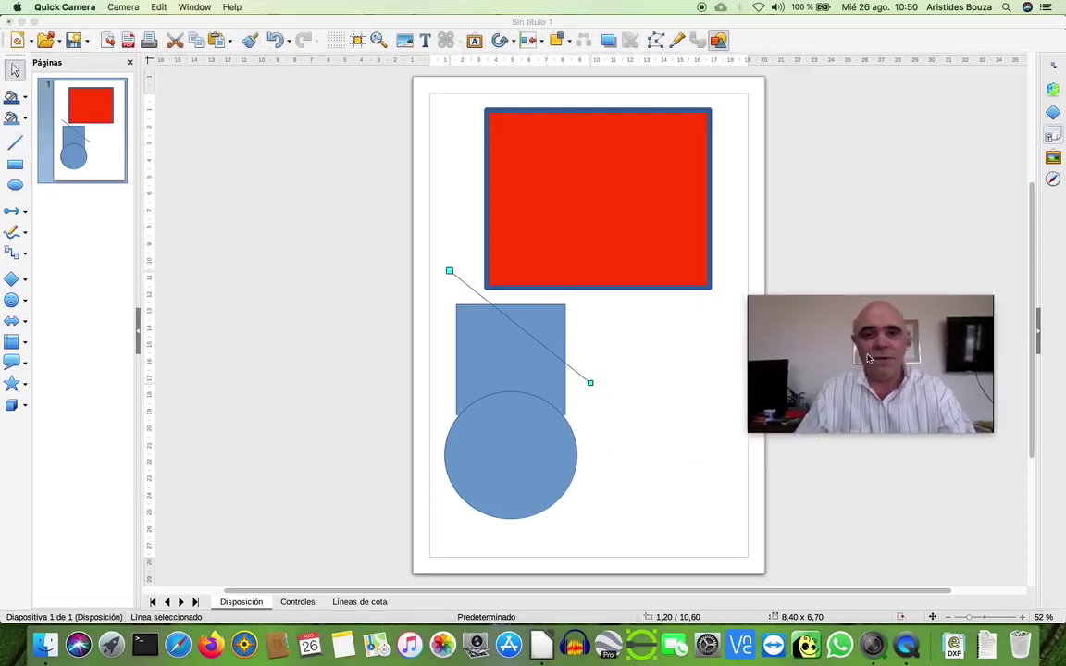
{"action": "left_click", "coordinate": [590, 386]}
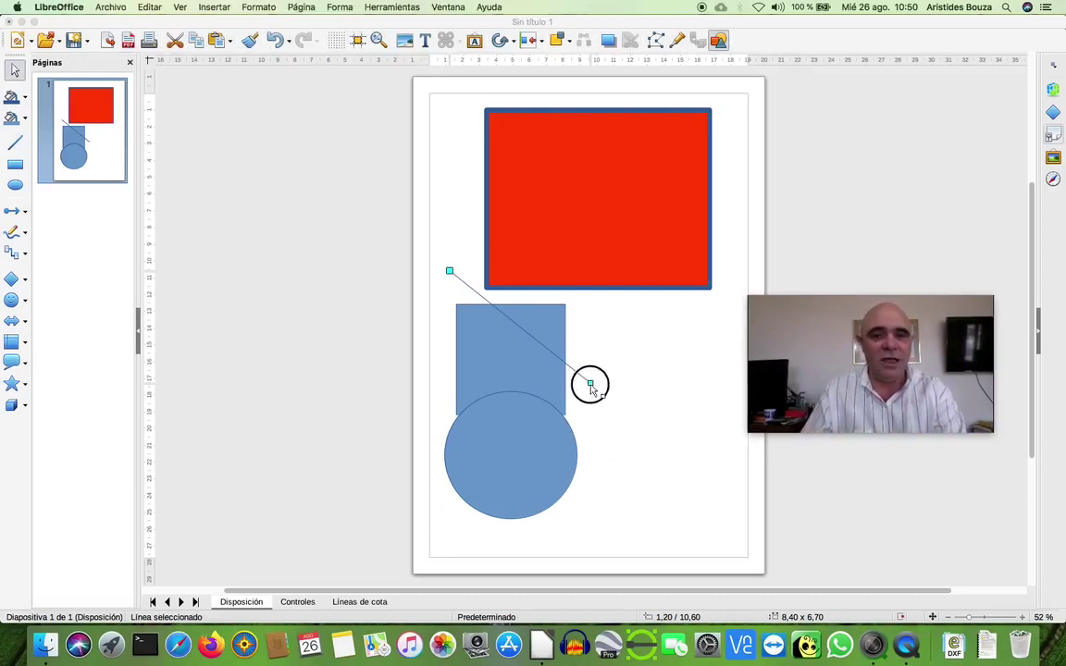
{"action": "left_click_drag", "start_coordinate": [591, 386], "coordinate": [679, 348]}
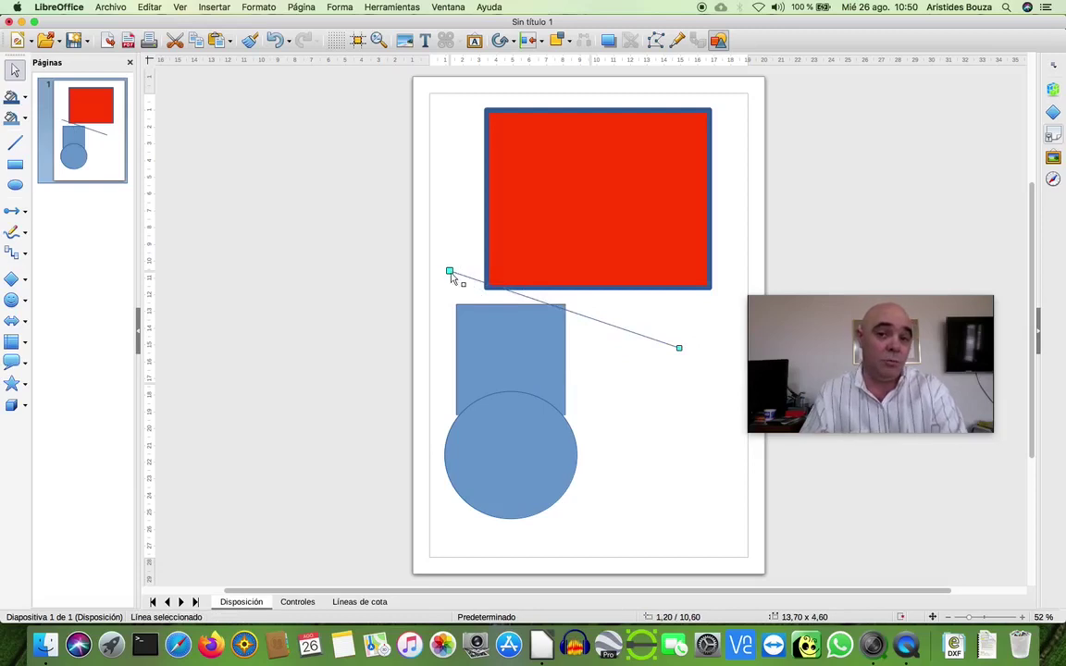
{"action": "left_click_drag", "start_coordinate": [450, 273], "coordinate": [589, 349]}
{"action": "left_click_drag", "start_coordinate": [679, 348], "coordinate": [652, 331]}
{"action": "left_click", "coordinate": [859, 392]}
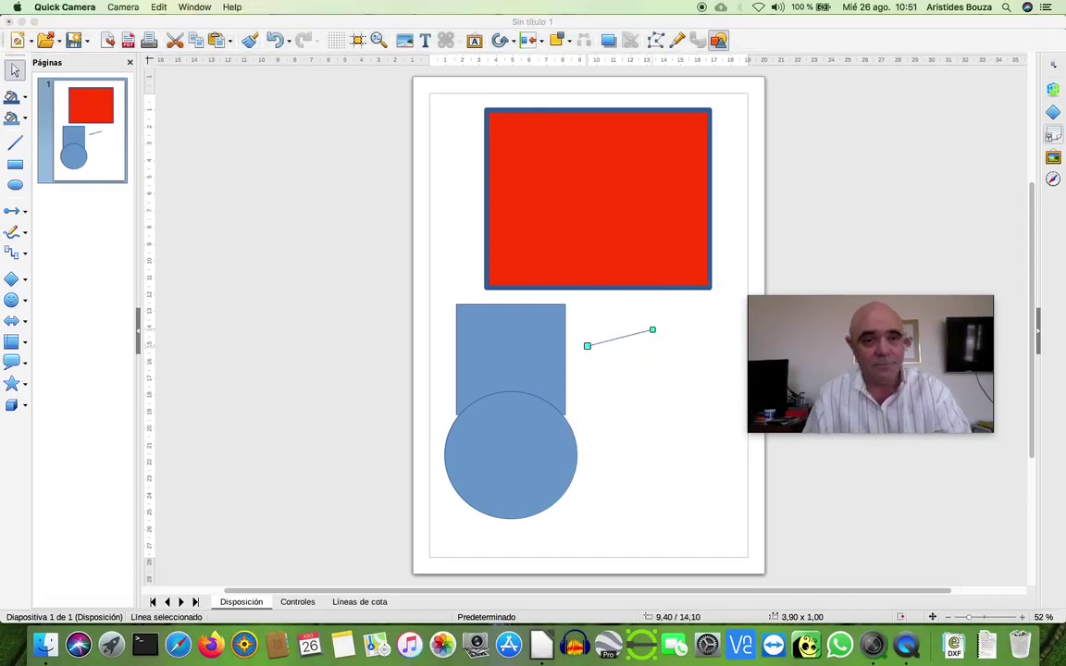